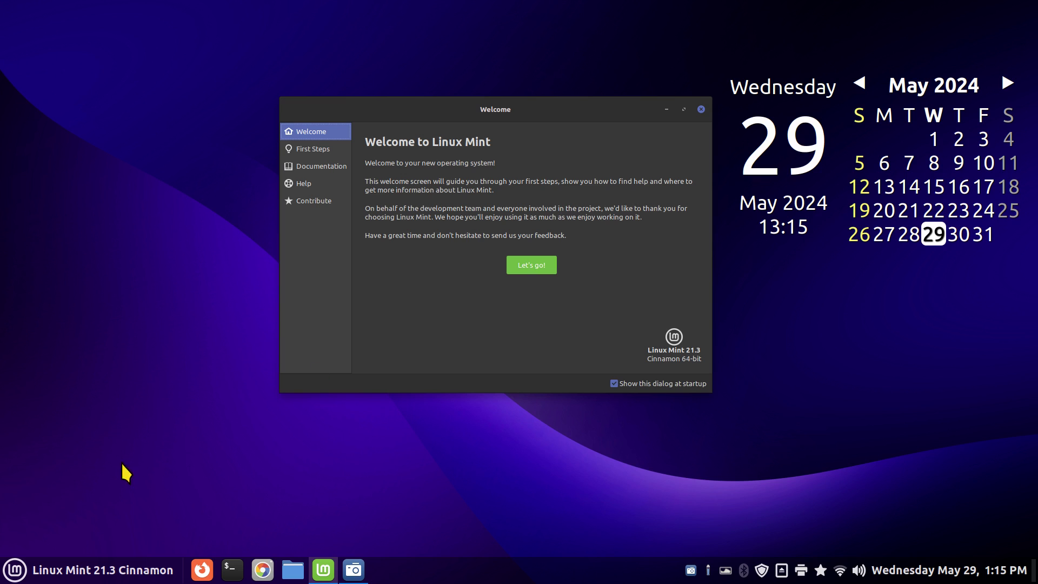
Open the Cinnamon applications menu from the panel's Menu button at bottom-left
{"action": "left_click", "coordinate": [13, 569]}
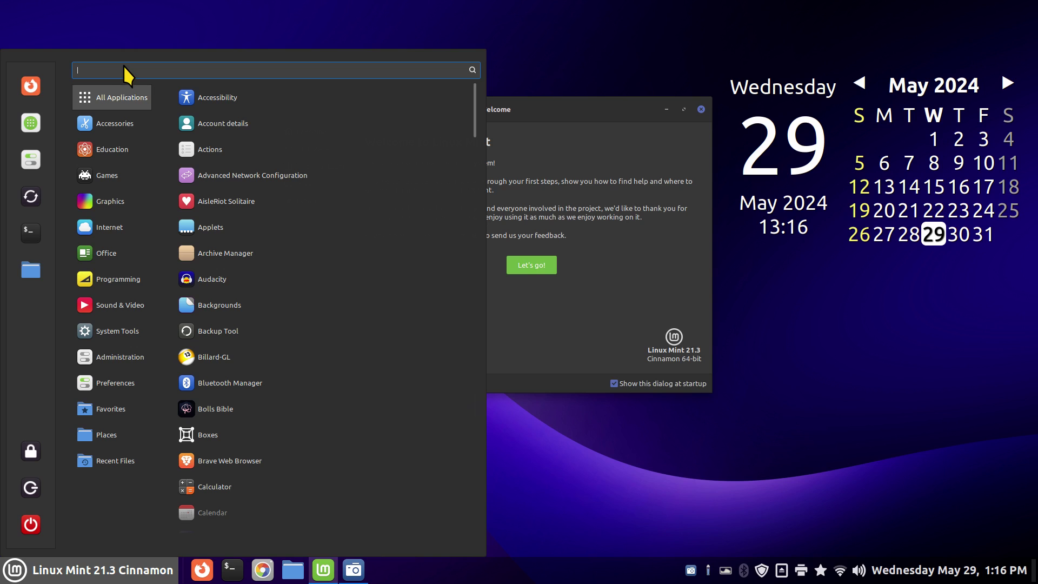
Launch Pix via menu search, confirm version 3.2.2 in About Pix, then close Pix
{"action": "type", "text": "pix"}
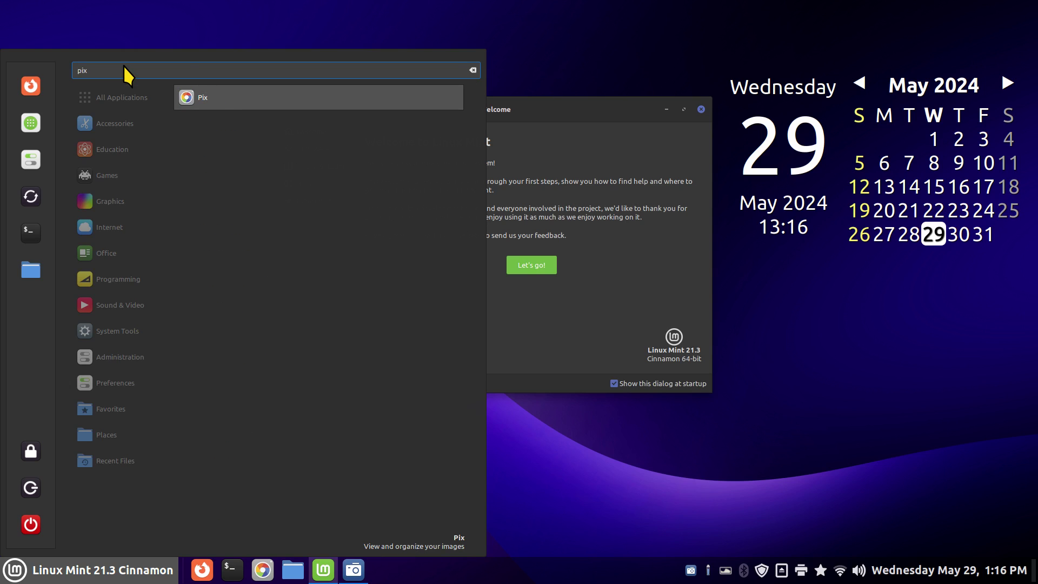
{"action": "left_click", "coordinate": [186, 97]}
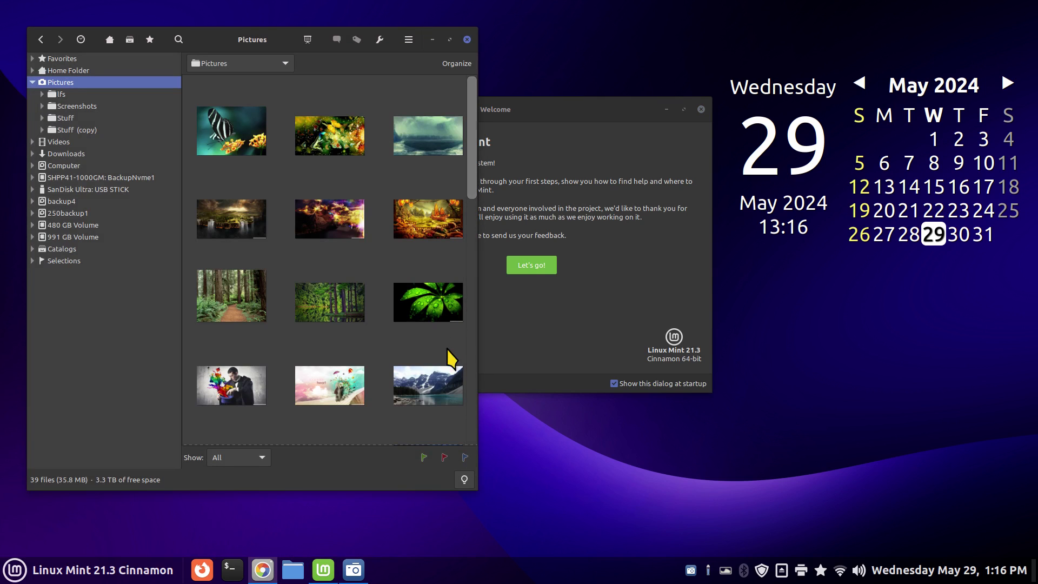
{"action": "left_click", "coordinate": [409, 39]}
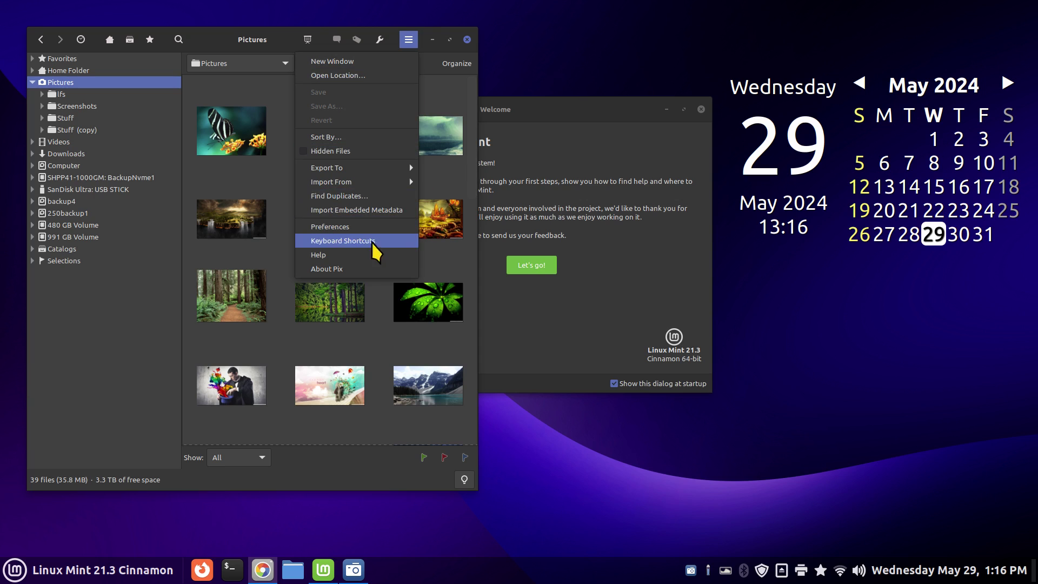
{"action": "left_click", "coordinate": [353, 269]}
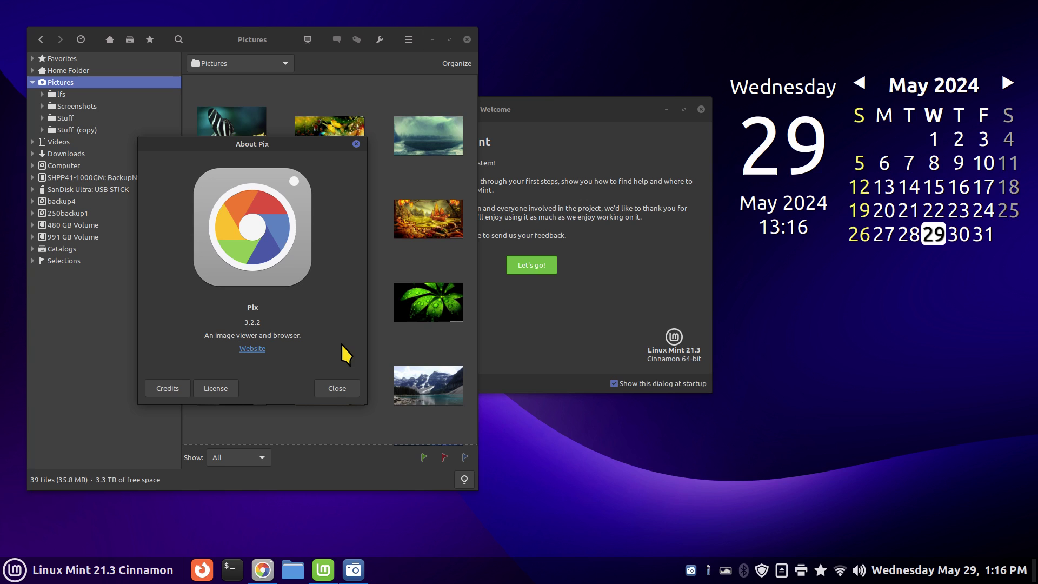
{"action": "left_click", "coordinate": [336, 388]}
{"action": "left_click", "coordinate": [468, 39]}
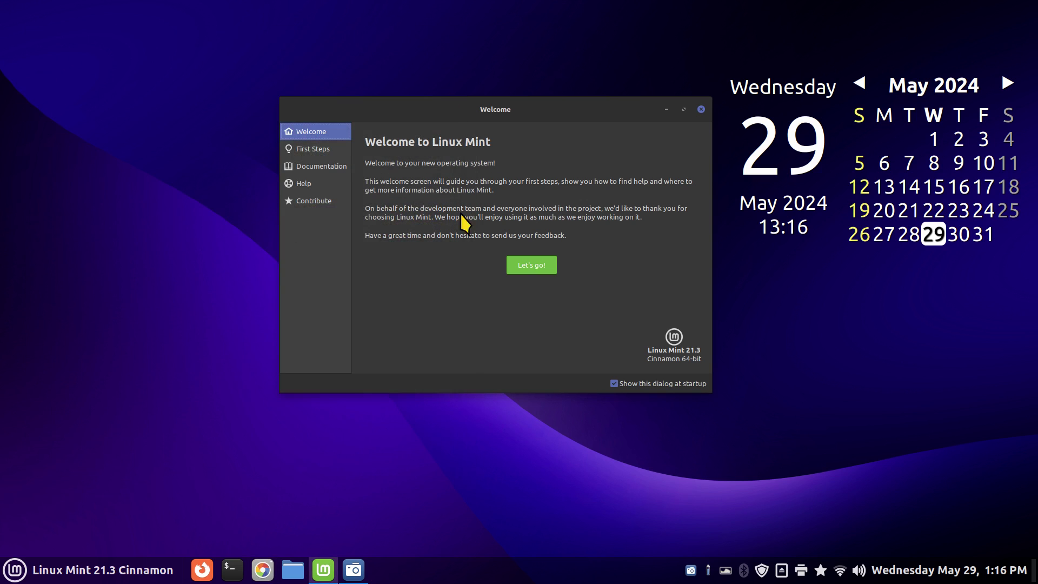
Close the Welcome window and unpin the Pix launcher from the panel
{"action": "left_click_drag", "start_coordinate": [526, 110], "coordinate": [434, 114]}
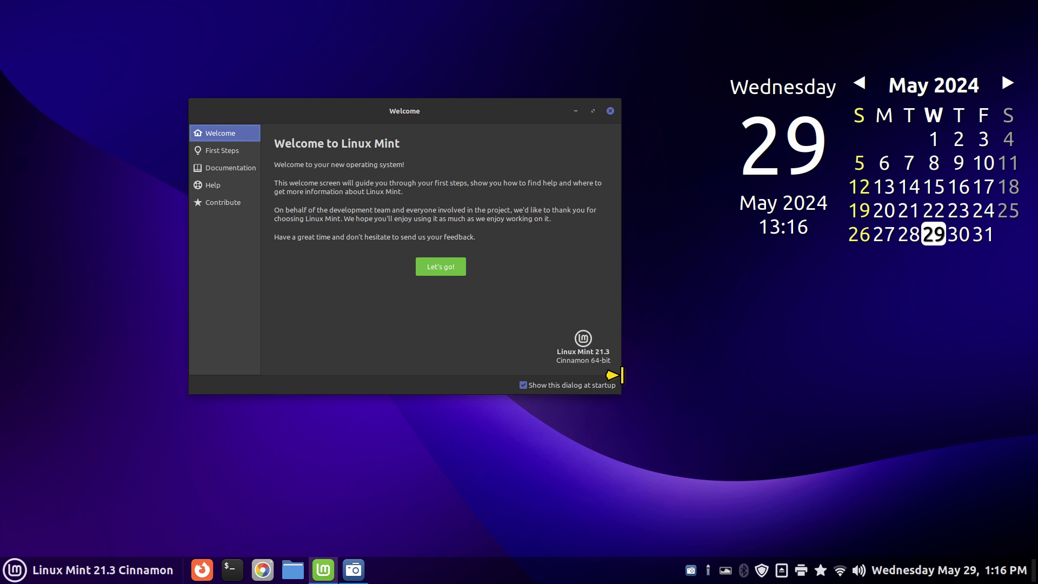
{"action": "left_click", "coordinate": [610, 111]}
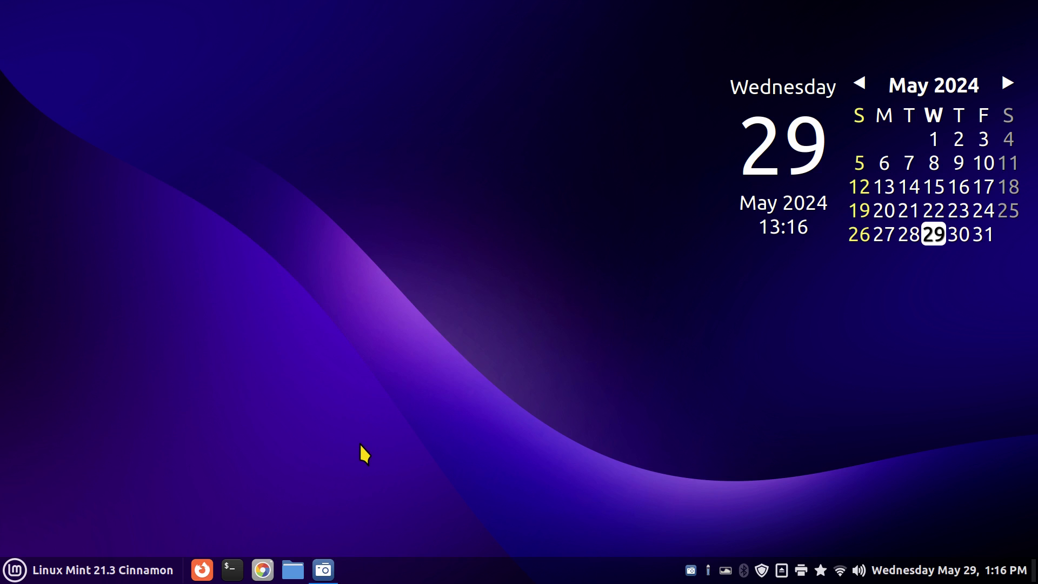
{"action": "right_click", "coordinate": [262, 570]}
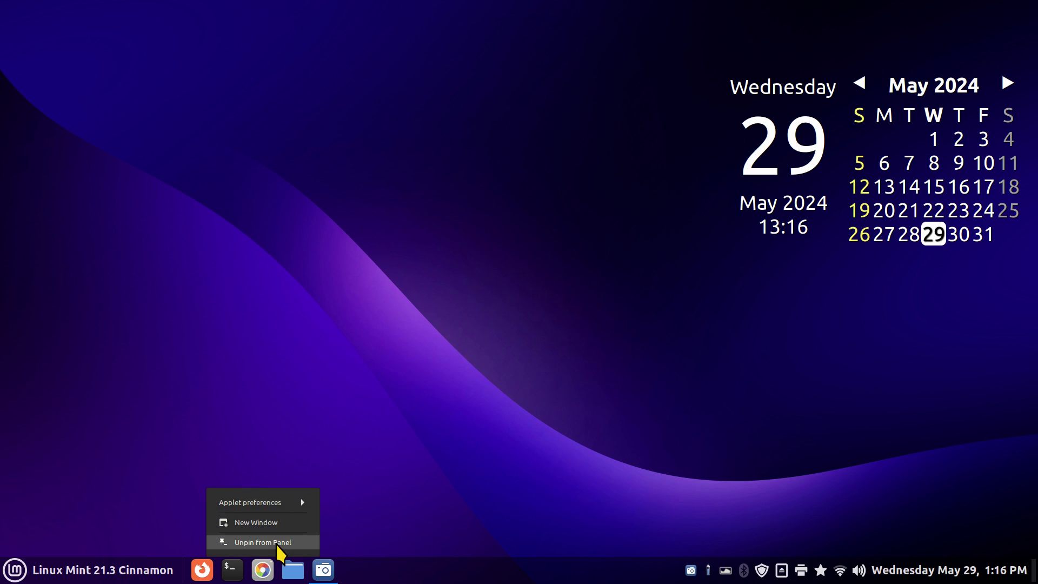
{"action": "left_click", "coordinate": [259, 545]}
Re-add Pix to the panel from the menu search and launch it from there
{"action": "left_click", "coordinate": [12, 569]}
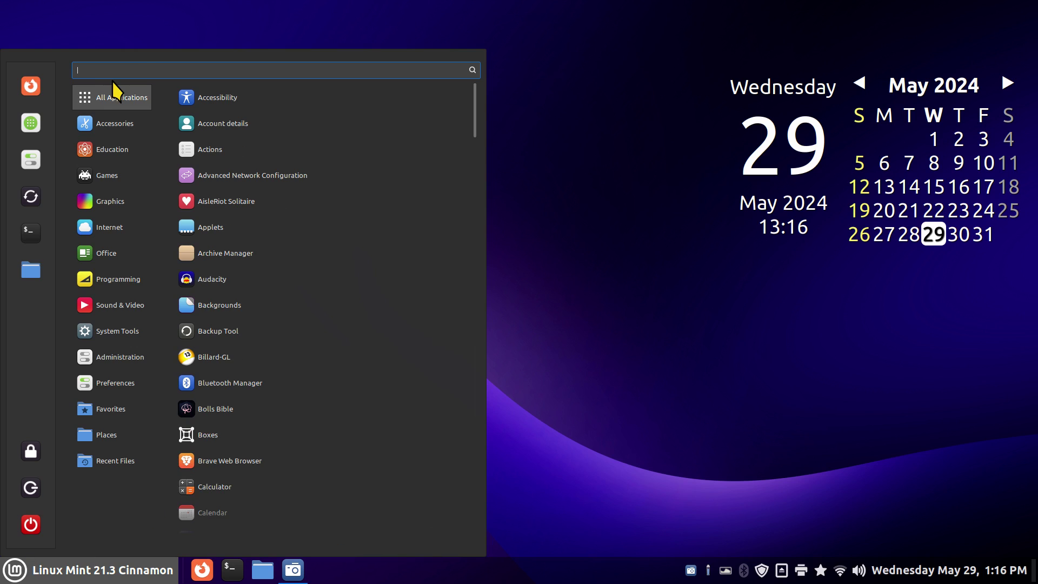
{"action": "type", "text": "pix"}
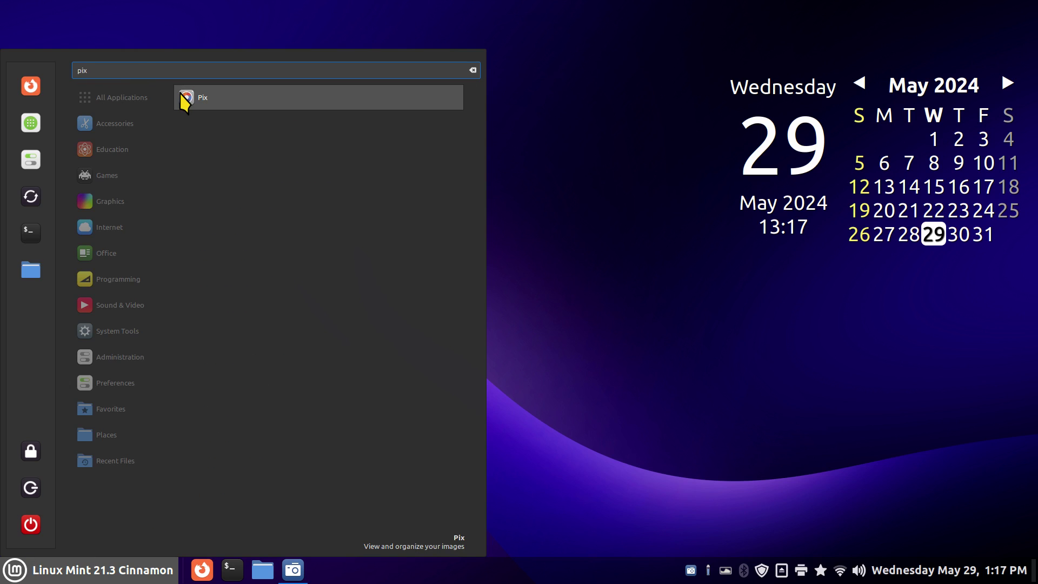
{"action": "left_click_drag", "start_coordinate": [184, 98], "coordinate": [259, 568]}
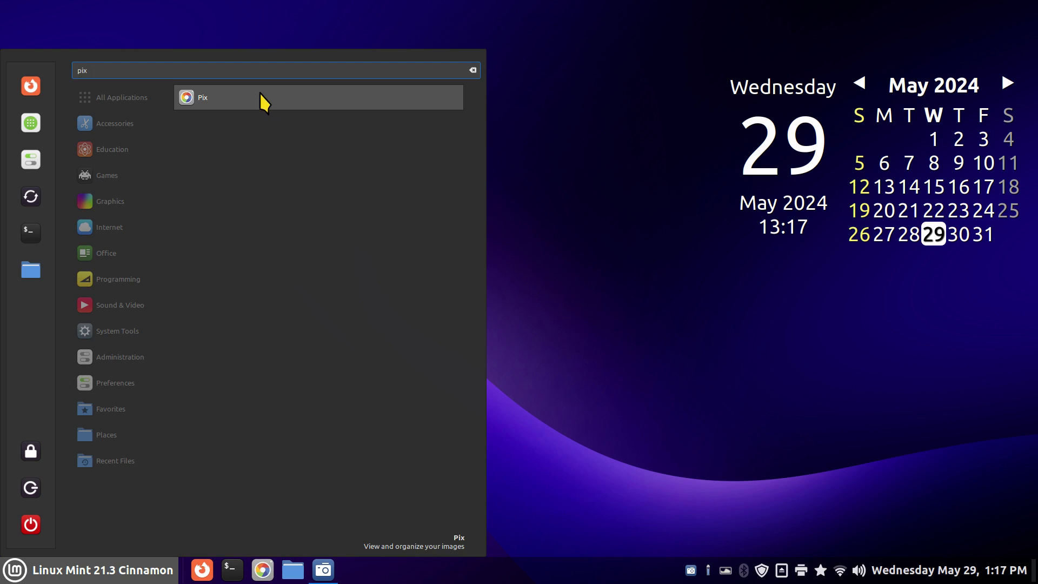
{"action": "right_click", "coordinate": [186, 95]}
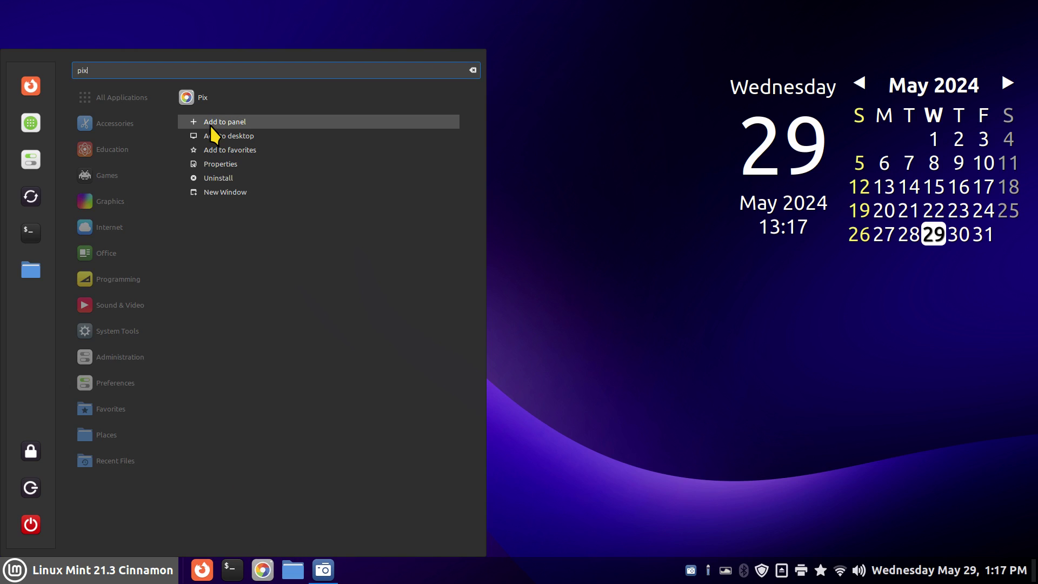
{"action": "left_click", "coordinate": [630, 234]}
{"action": "left_click", "coordinate": [263, 569]}
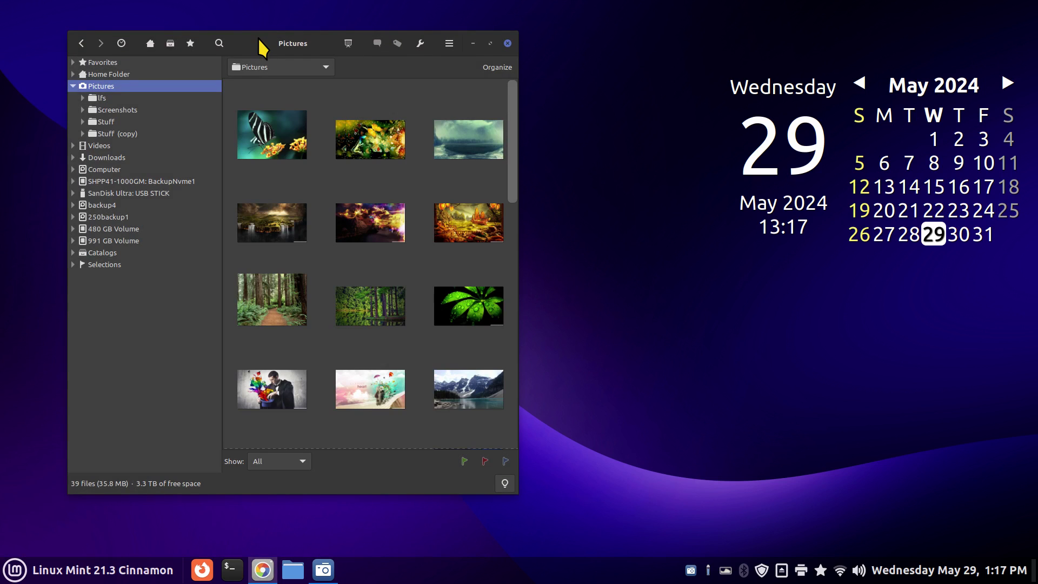
{"action": "double_click", "coordinate": [258, 39]}
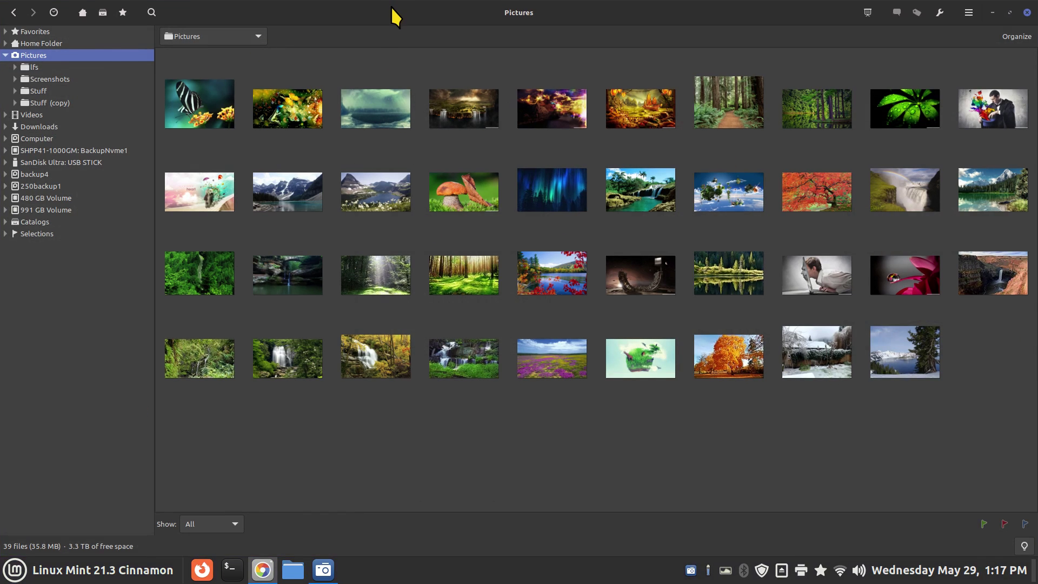
{"action": "left_click_drag", "start_coordinate": [393, 7], "coordinate": [201, 47]}
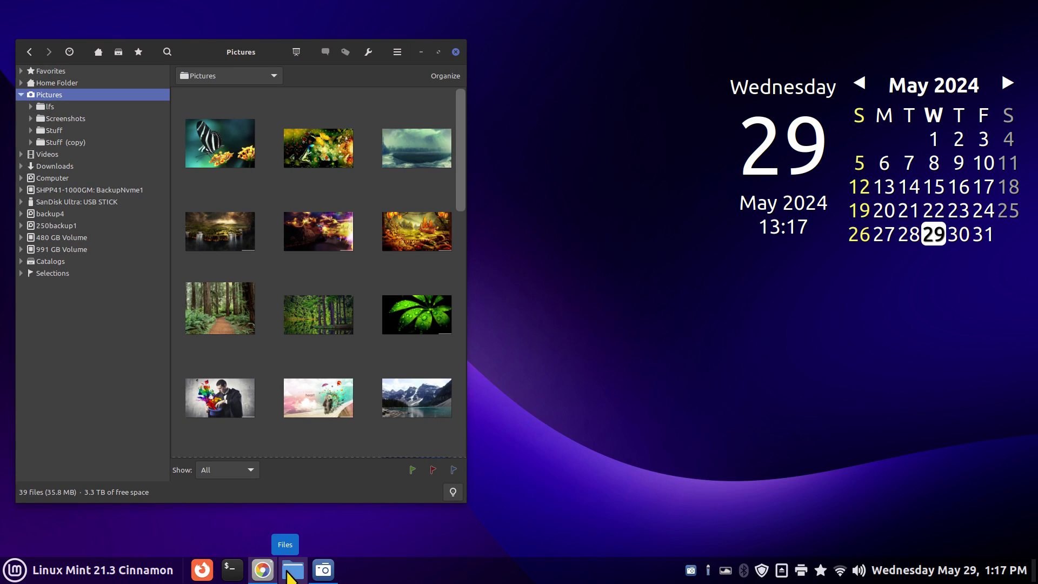
Open Files, enlarge its window, and browse Documents into the Double Trouble folder
{"action": "left_click", "coordinate": [292, 569]}
{"action": "left_click_drag", "start_coordinate": [620, 53], "coordinate": [645, 57]}
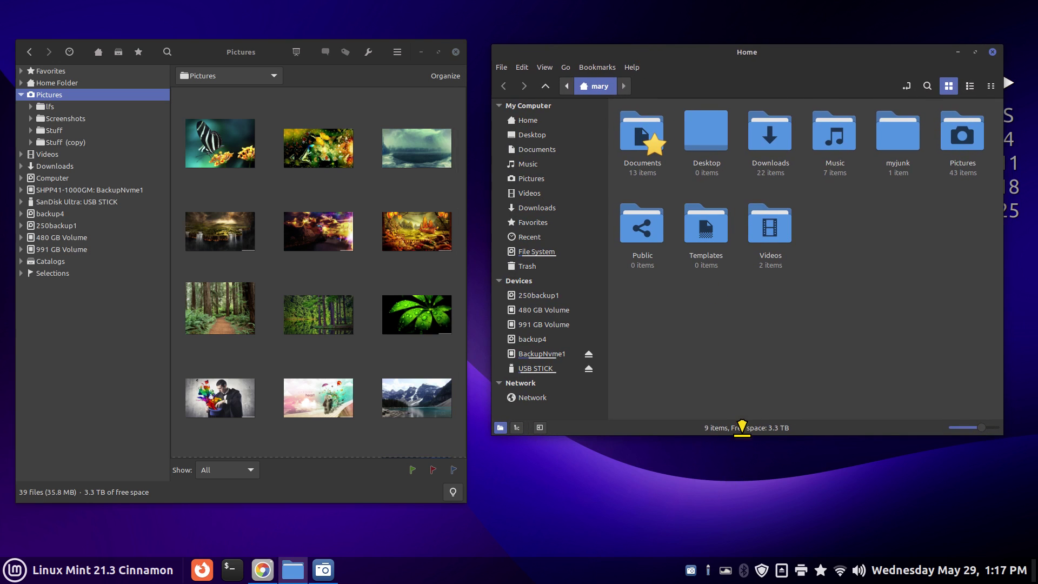
{"action": "left_click_drag", "start_coordinate": [740, 427], "coordinate": [737, 489]}
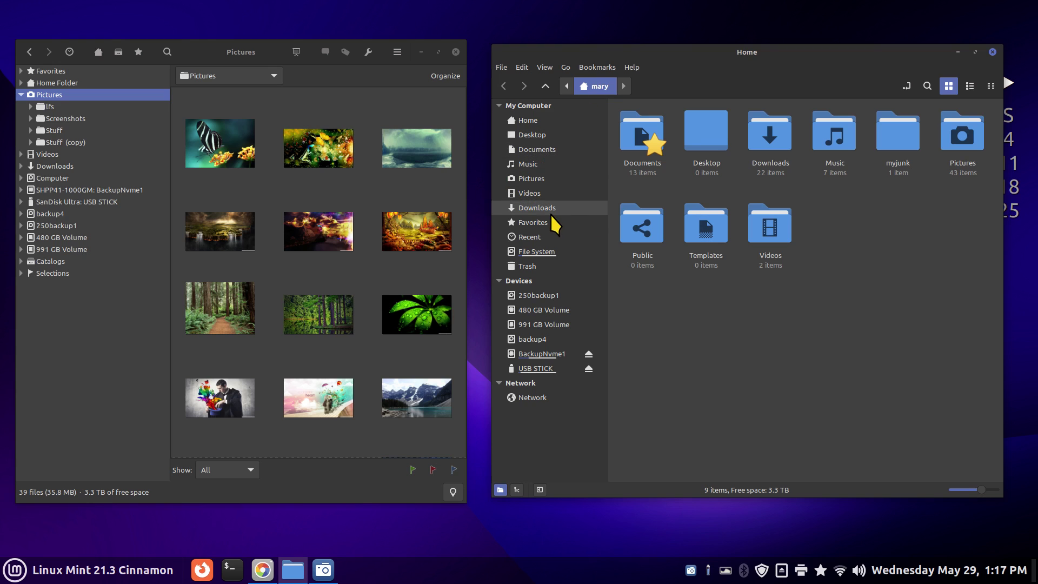
{"action": "left_click", "coordinate": [546, 151]}
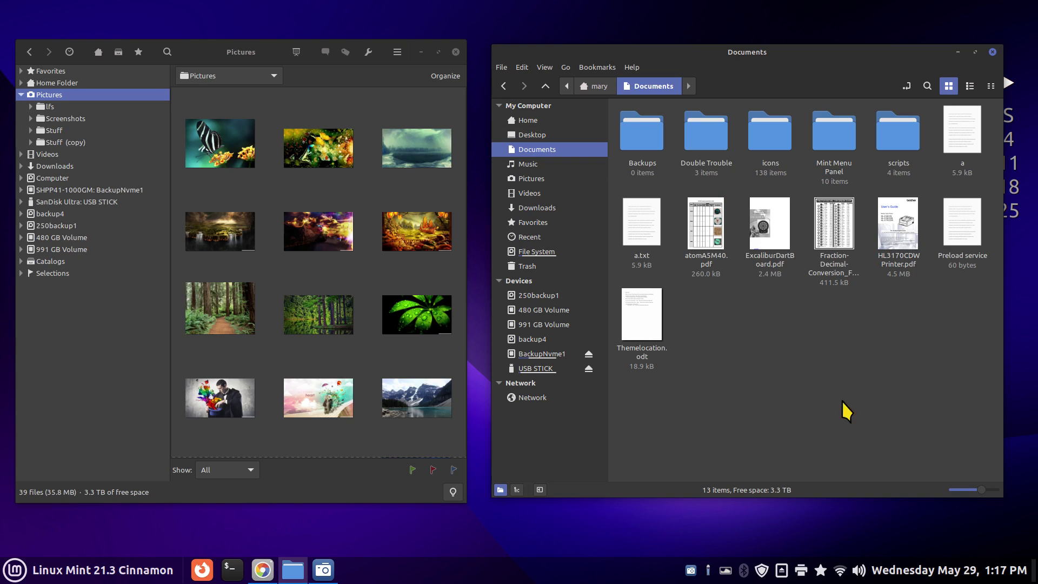
{"action": "left_click", "coordinate": [712, 142]}
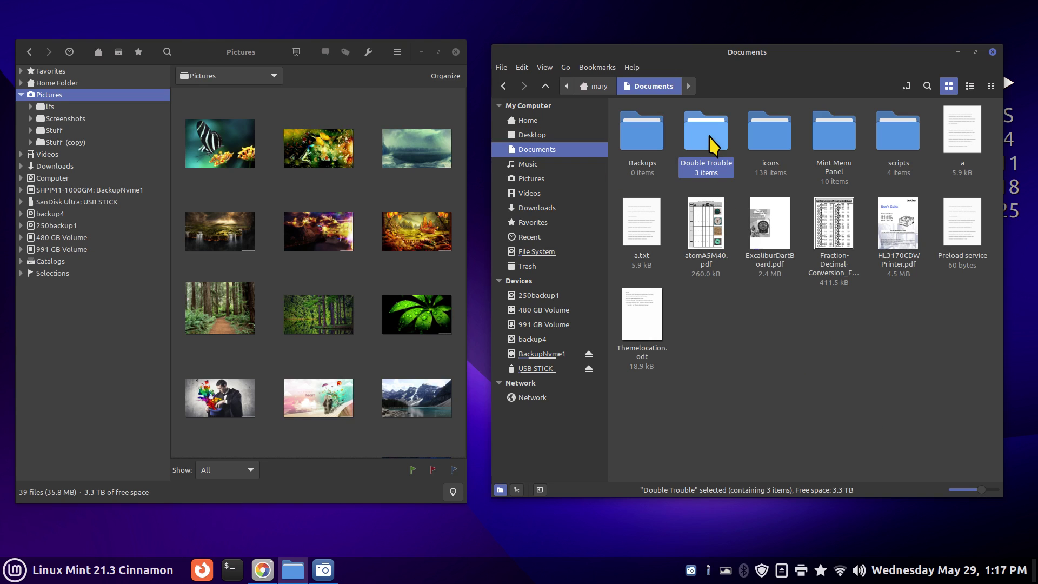
{"action": "double_click", "coordinate": [711, 143]}
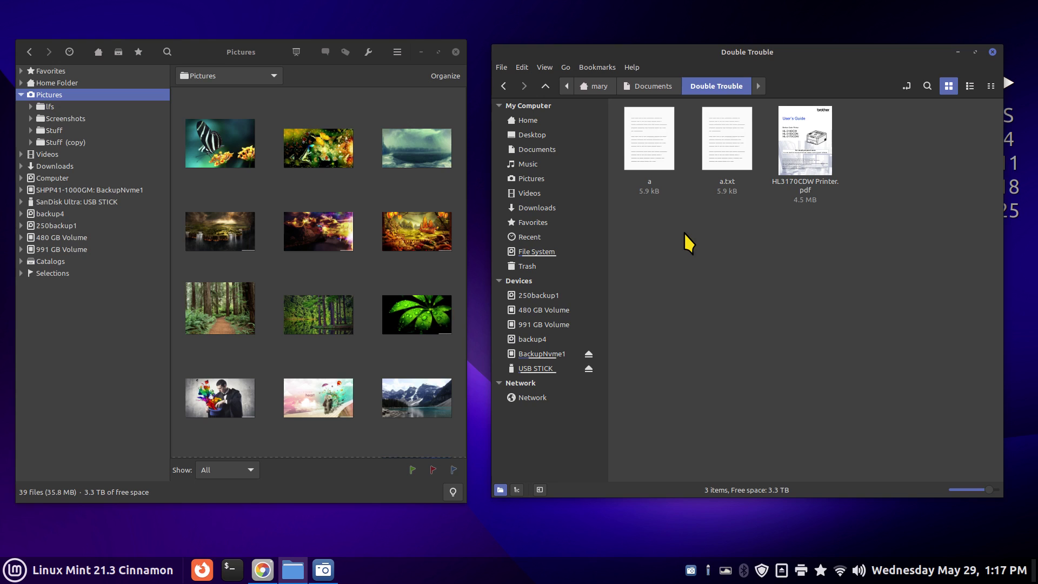
Return to Documents and select a.txt, a and HL3170CDW Printer.pdf
{"action": "left_click", "coordinate": [653, 86]}
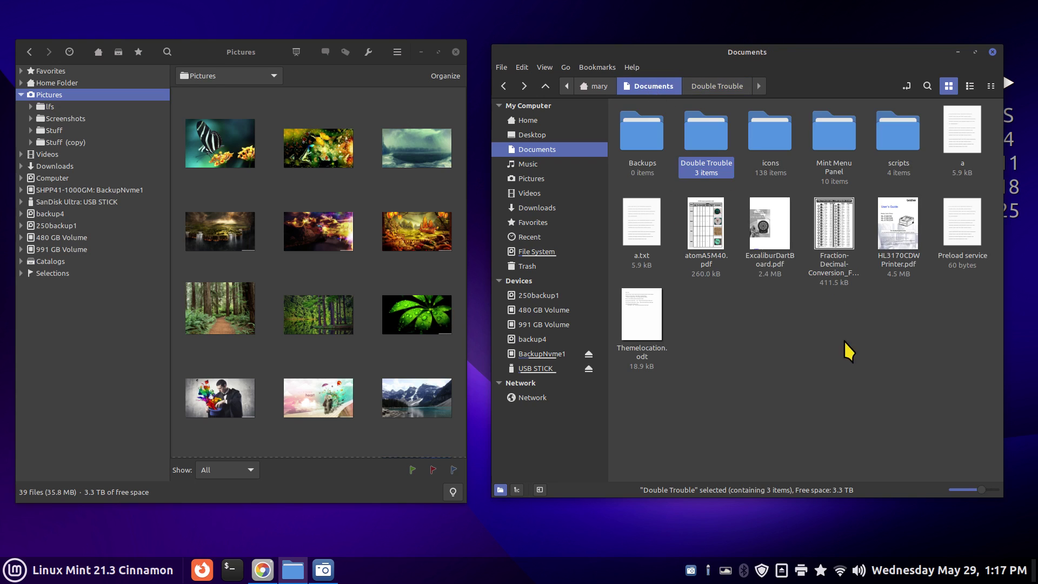
{"action": "left_click", "coordinate": [644, 230]}
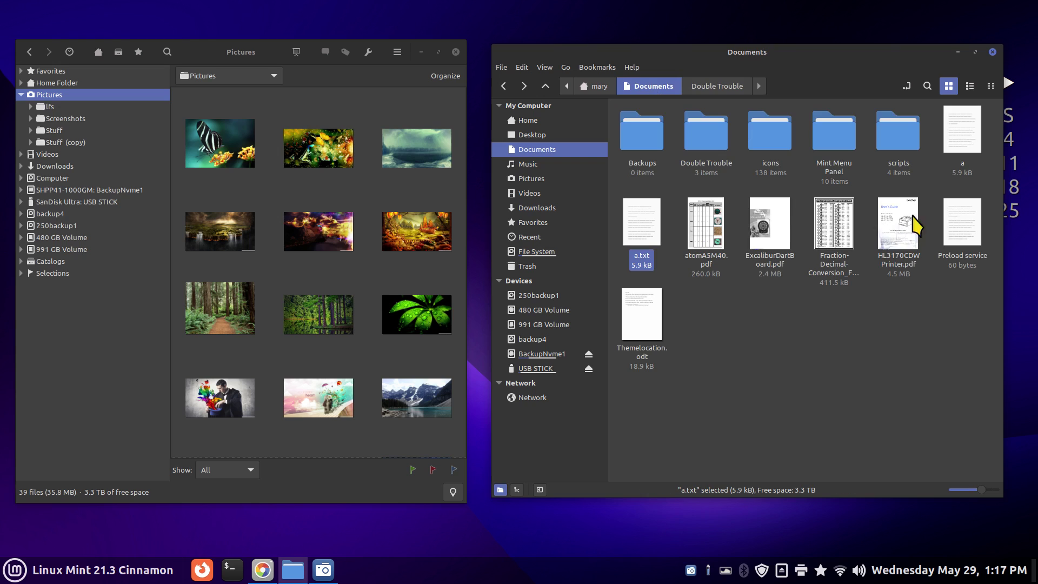
{"action": "left_click", "coordinate": [972, 137], "text": "ctrl"}
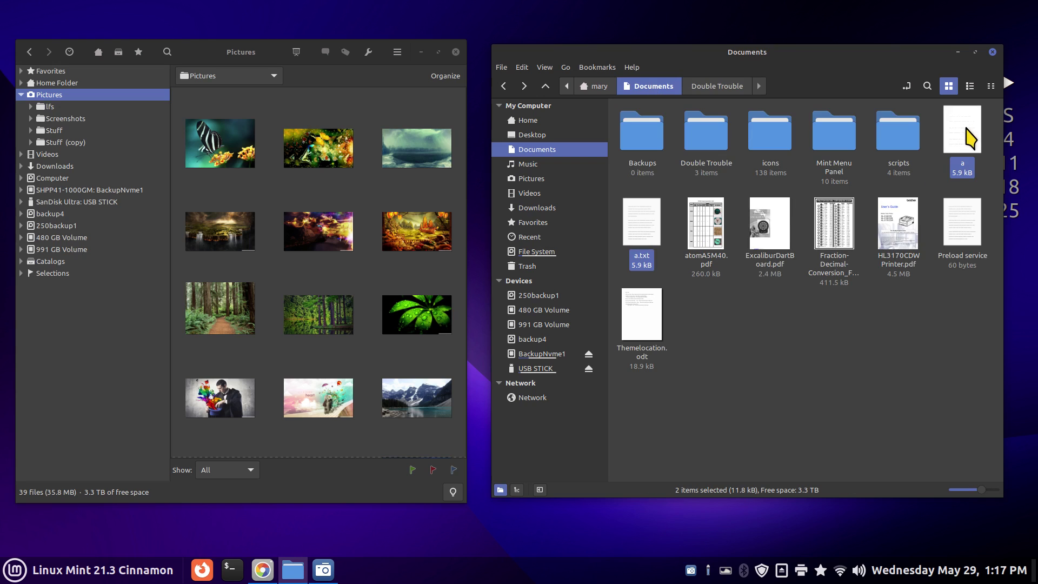
{"action": "left_click", "coordinate": [897, 234], "text": "ctrl"}
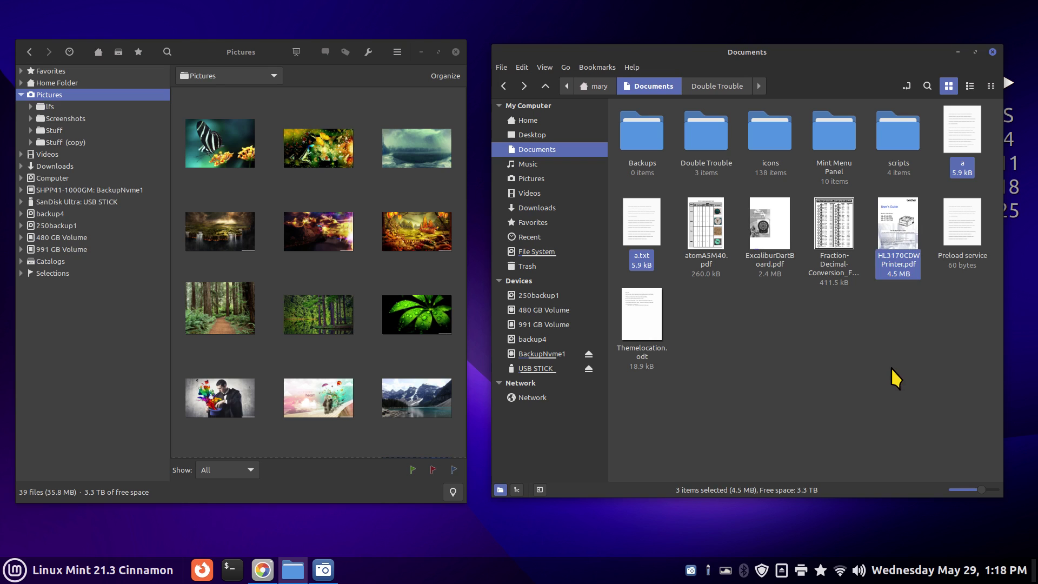
Clear the Nemo file selection and view Nemo's About information
{"action": "left_click", "coordinate": [815, 375]}
{"action": "left_click", "coordinate": [631, 67]}
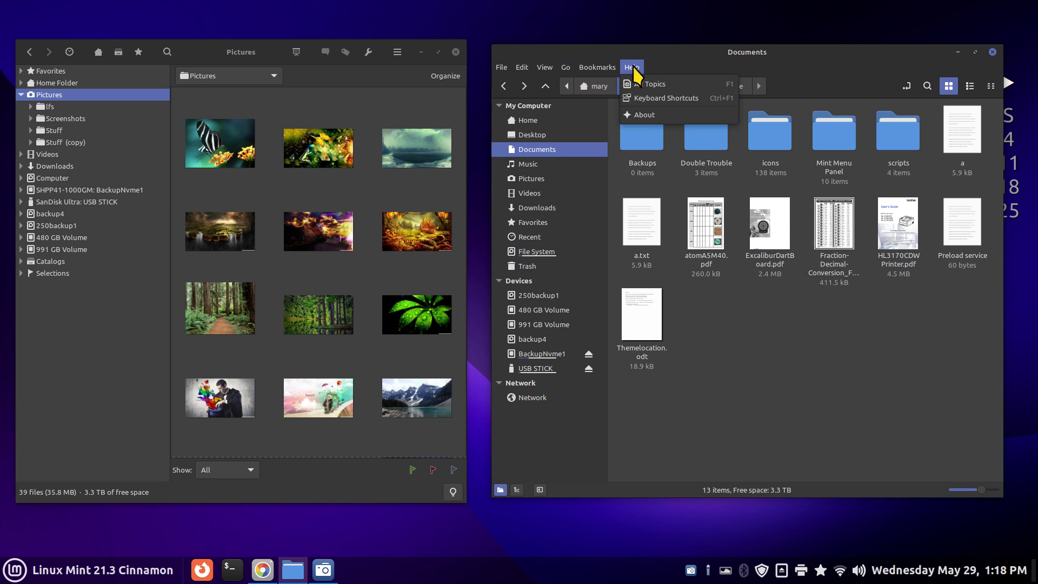
{"action": "left_click", "coordinate": [643, 114]}
{"action": "left_click", "coordinate": [863, 372]}
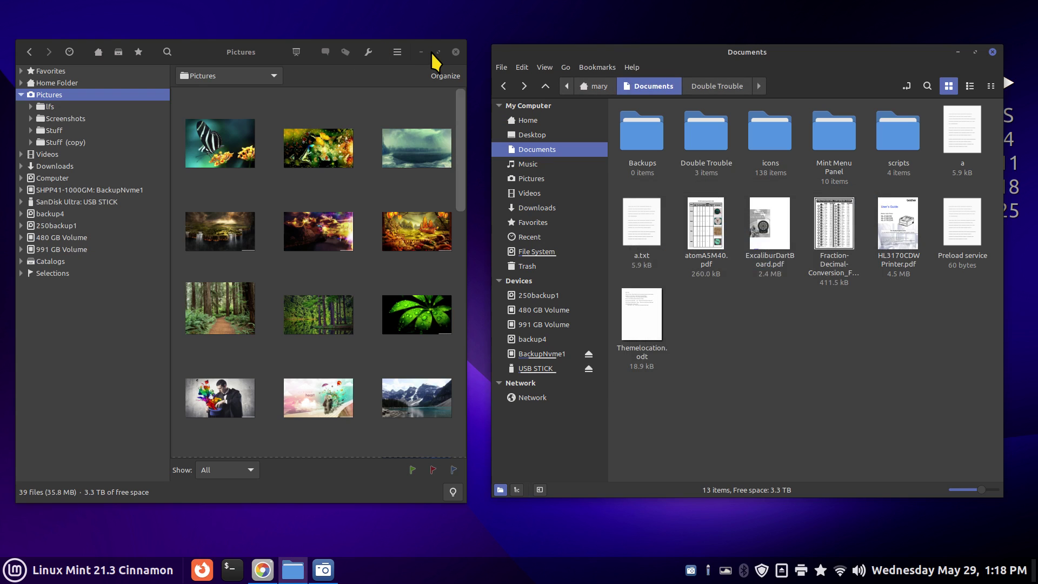
Recheck Pix's About box, then browse Pix to the Documents folder
{"action": "left_click", "coordinate": [397, 52]}
{"action": "left_click", "coordinate": [332, 292]}
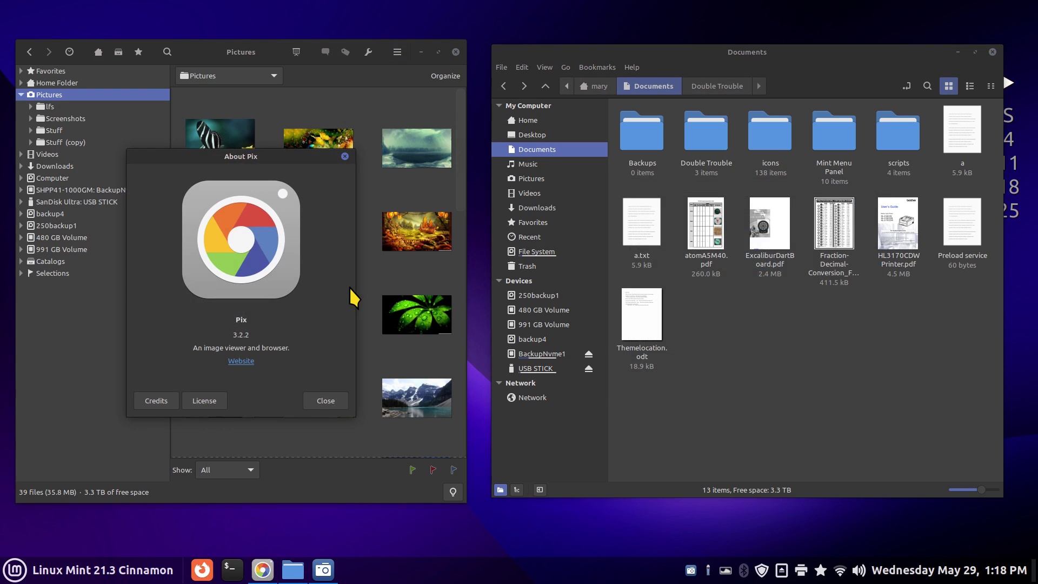
{"action": "left_click", "coordinate": [316, 400]}
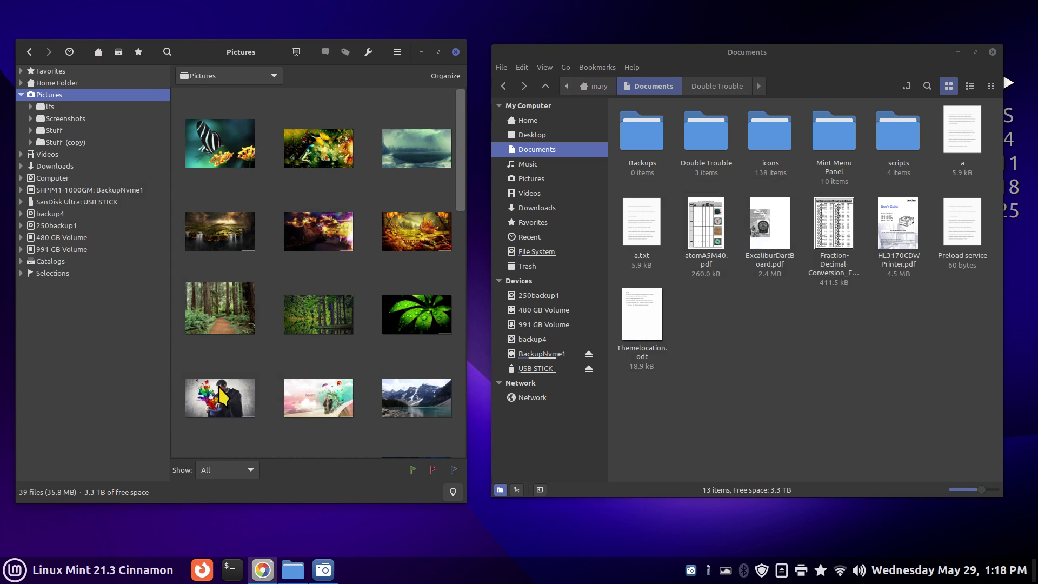
{"action": "left_click", "coordinate": [43, 86]}
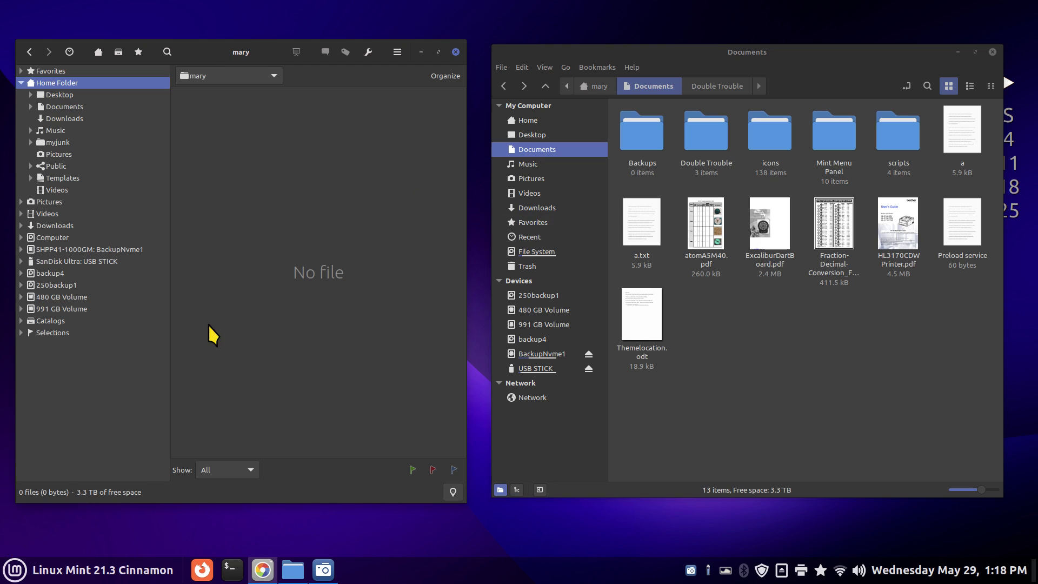
{"action": "left_click", "coordinate": [62, 108]}
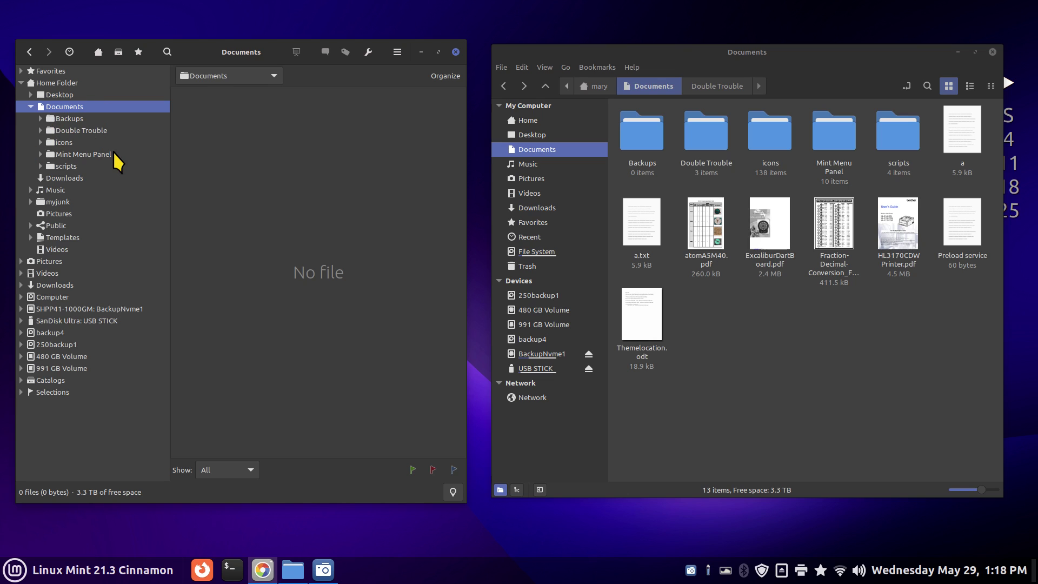
{"action": "left_click", "coordinate": [398, 53]}
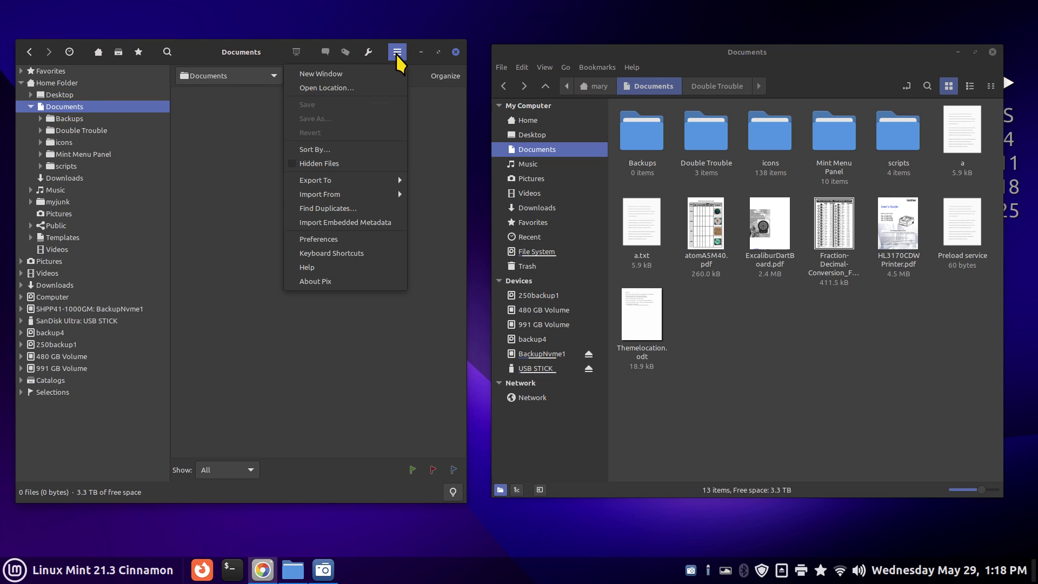
Open Find Duplicates, move the dialog up, and set its Filter to All Files
{"action": "left_click", "coordinate": [328, 217]}
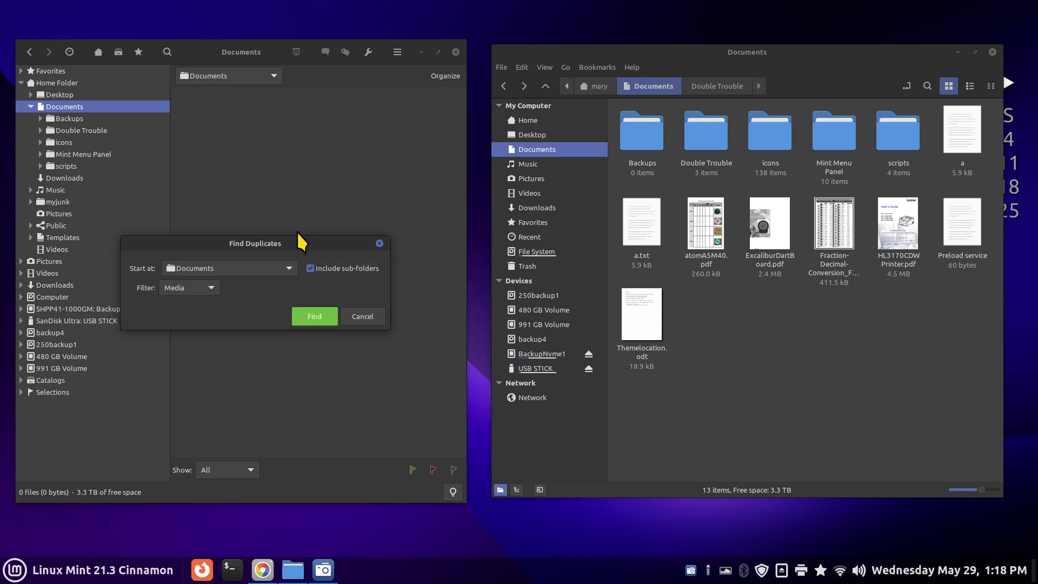
{"action": "left_click_drag", "start_coordinate": [287, 251], "coordinate": [306, 142]}
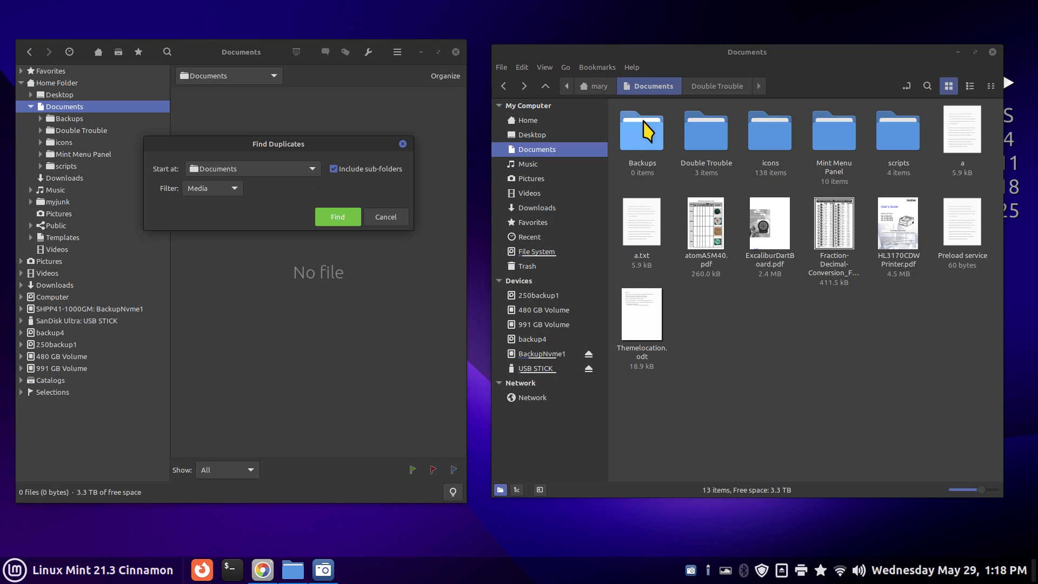
{"action": "left_click", "coordinate": [233, 187]}
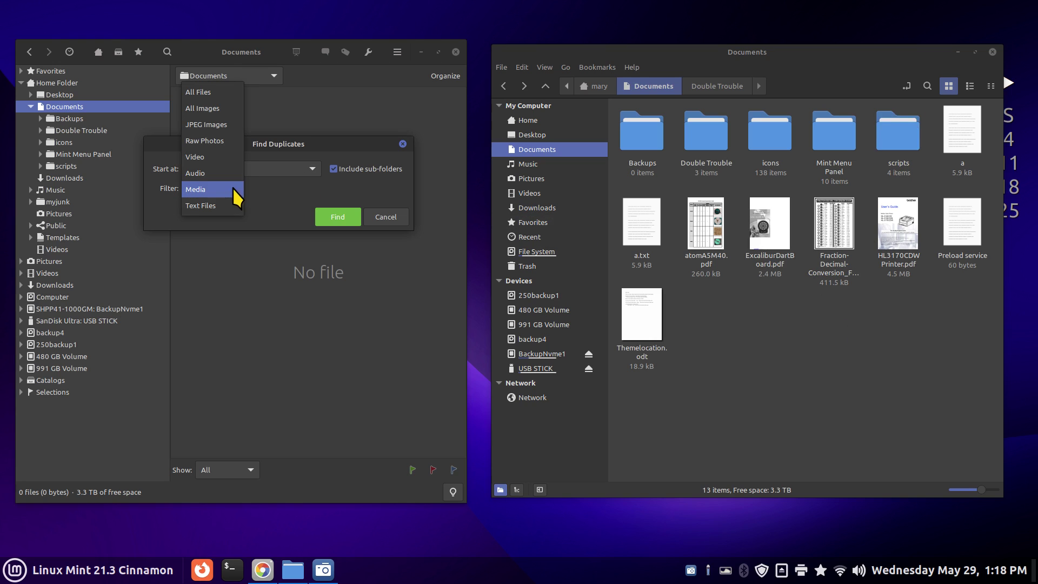
{"action": "left_click", "coordinate": [223, 93]}
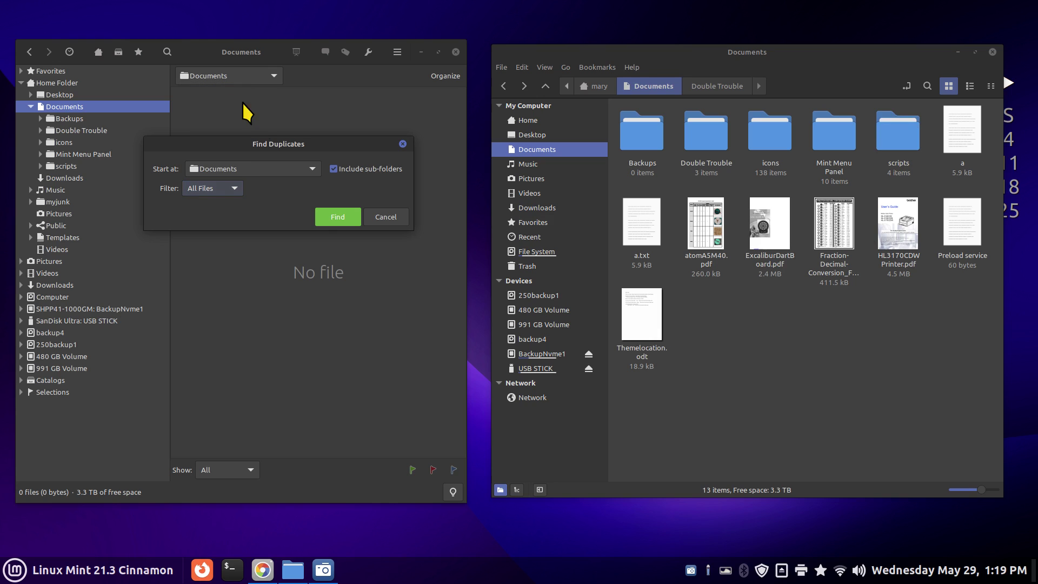
Run the duplicate search and compare the first result, file a, with its copy in Nemo's Documents
{"action": "left_click", "coordinate": [323, 218]}
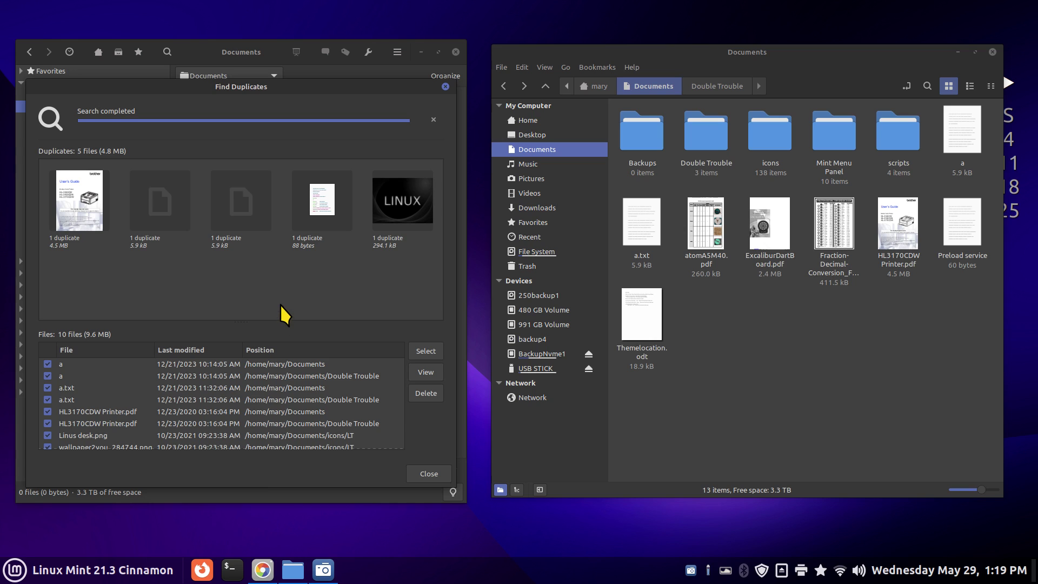
{"action": "left_click", "coordinate": [138, 363]}
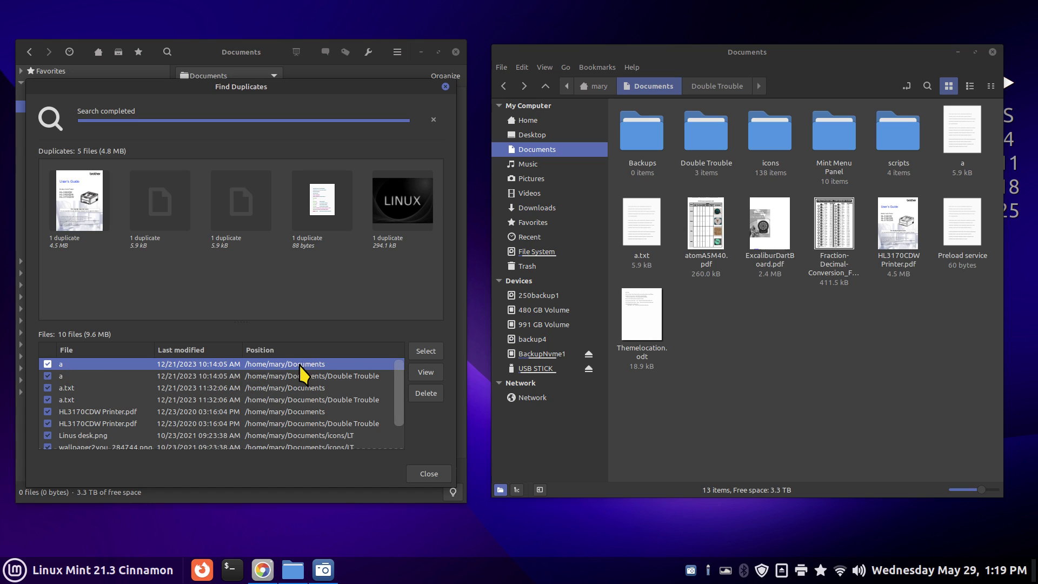
{"action": "left_click", "coordinate": [541, 149]}
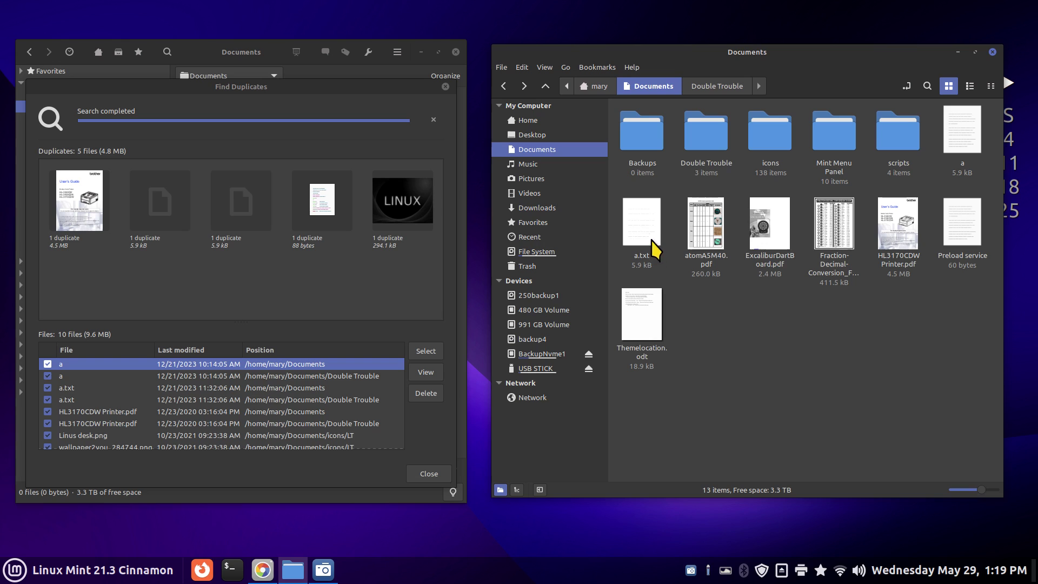
{"action": "left_click", "coordinate": [963, 142]}
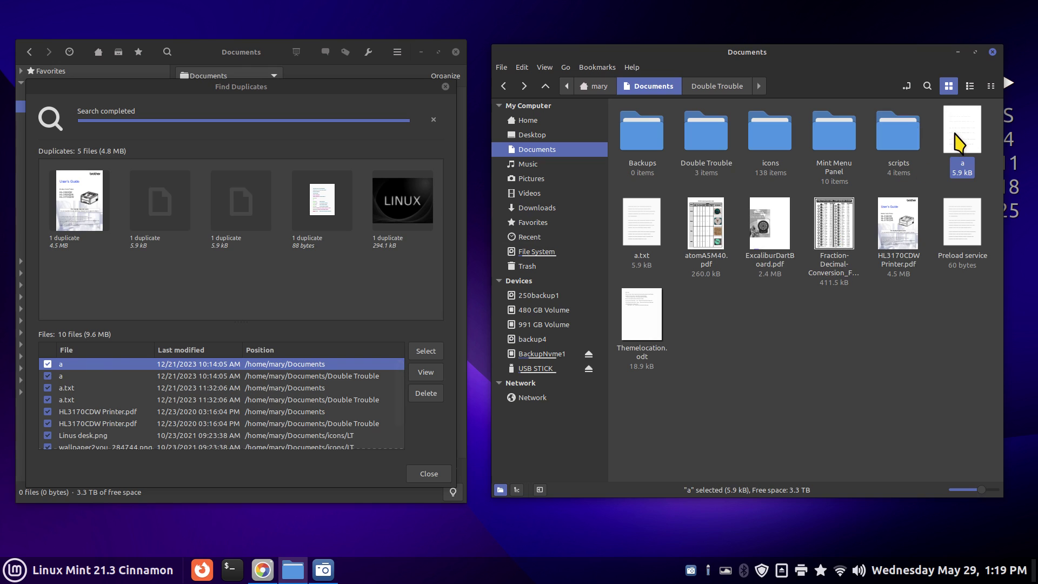
{"action": "left_click", "coordinate": [213, 377]}
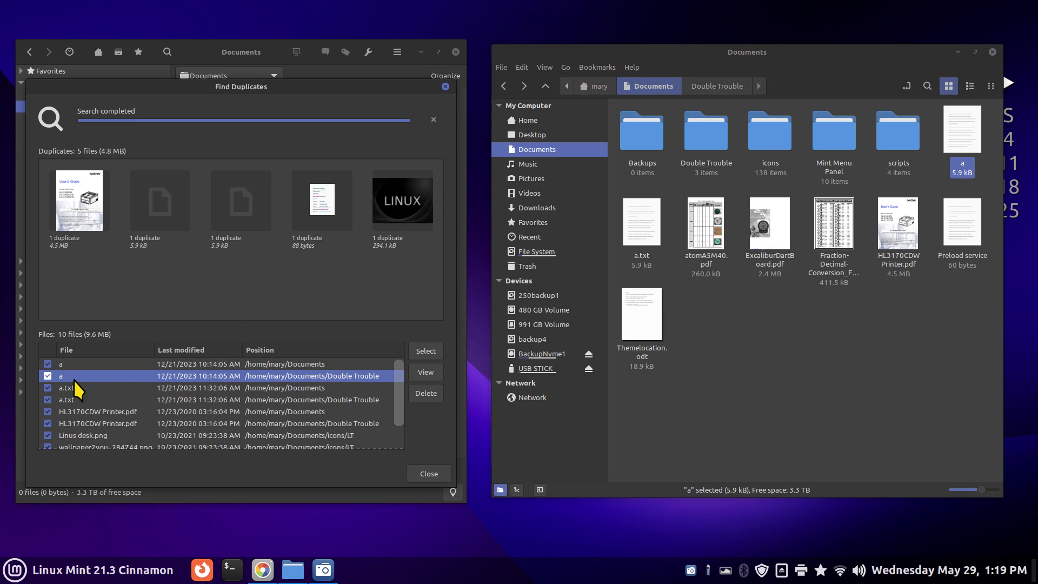
{"action": "double_click", "coordinate": [711, 132]}
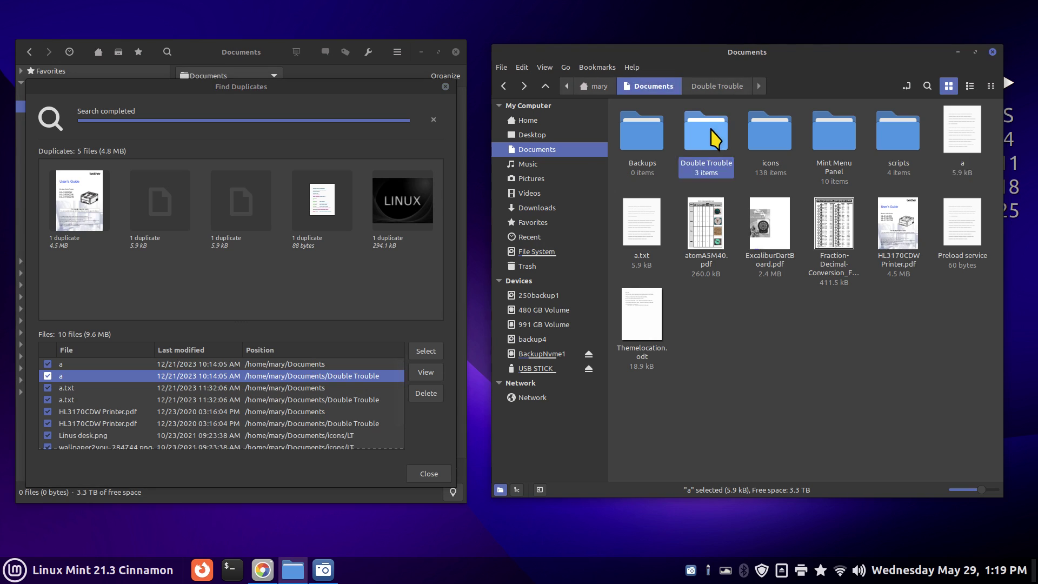
{"action": "left_click", "coordinate": [656, 163]}
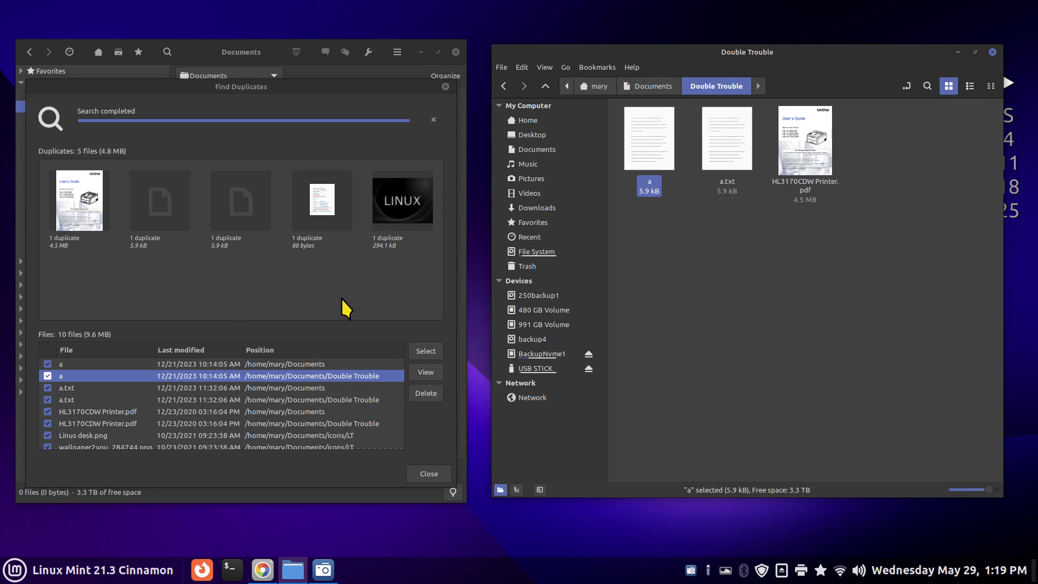
{"action": "left_click", "coordinate": [225, 390]}
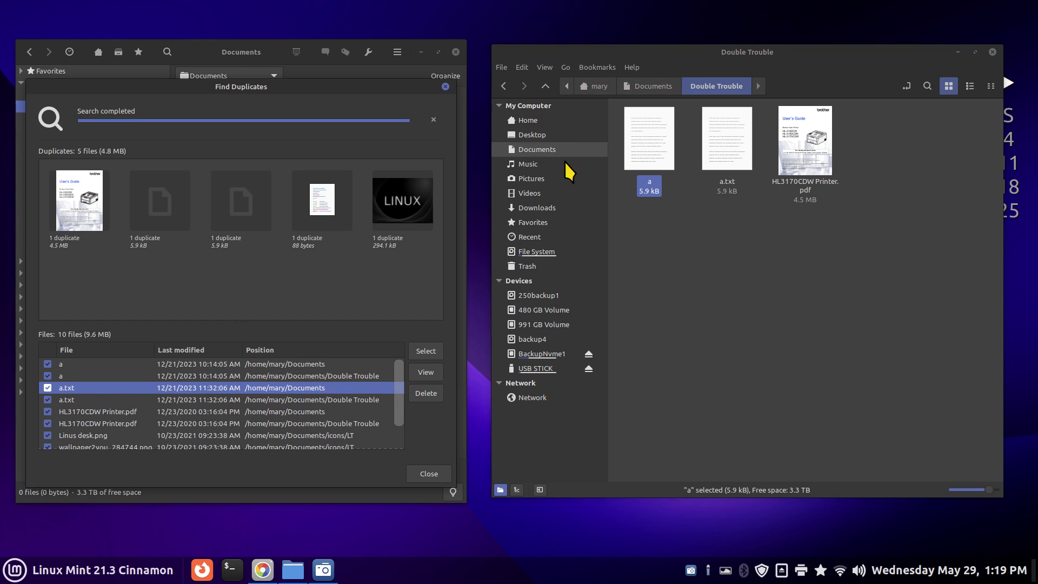
{"action": "left_click", "coordinate": [647, 85]}
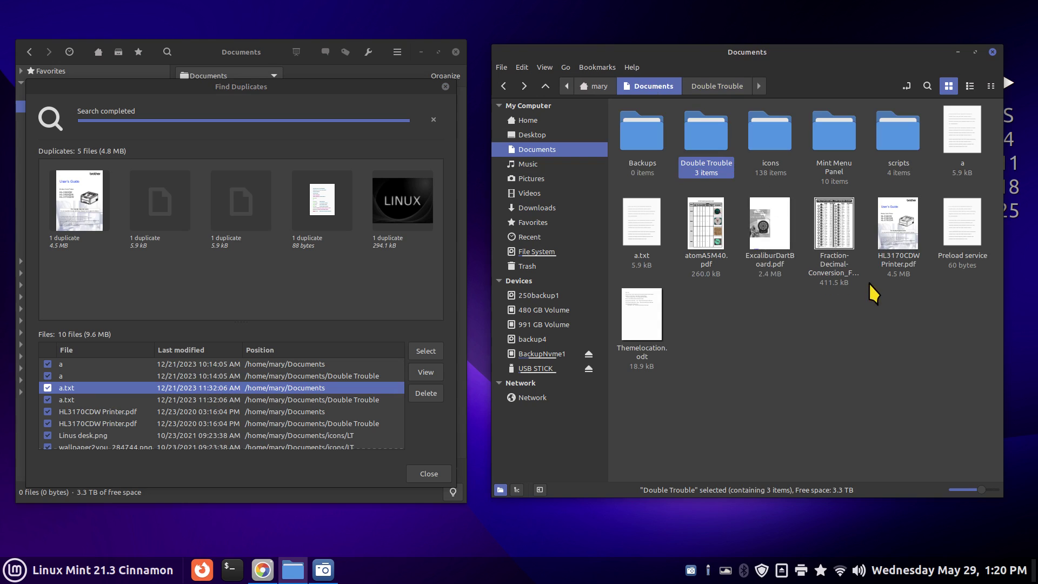
{"action": "left_click", "coordinate": [643, 238]}
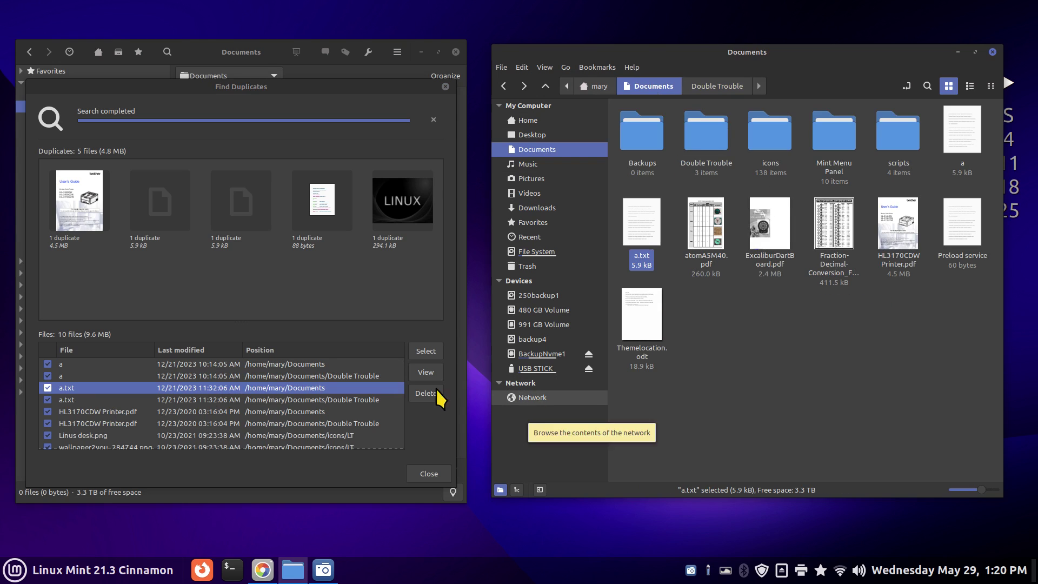
{"action": "left_click", "coordinate": [282, 400]}
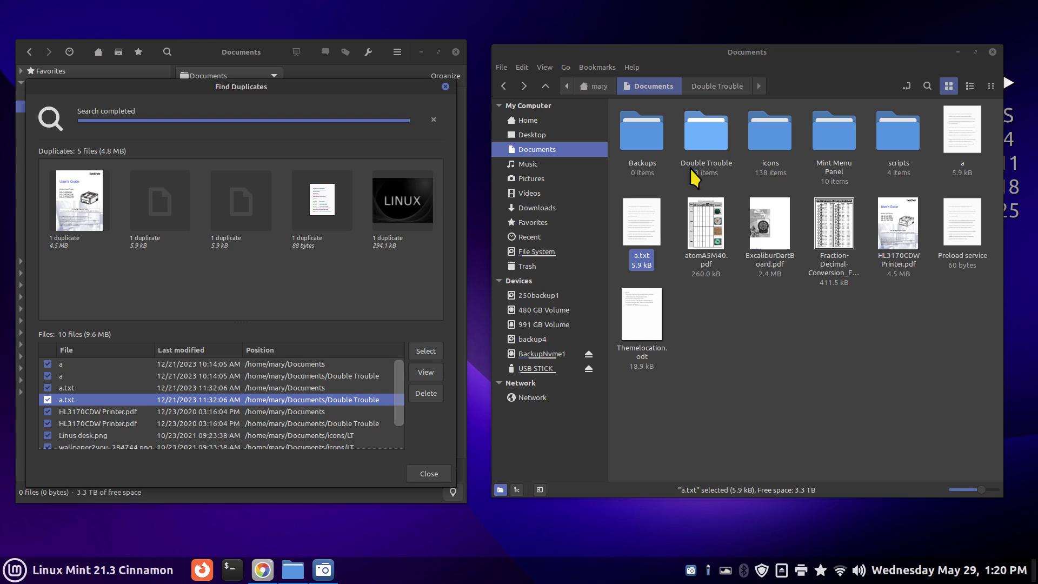
{"action": "double_click", "coordinate": [712, 130]}
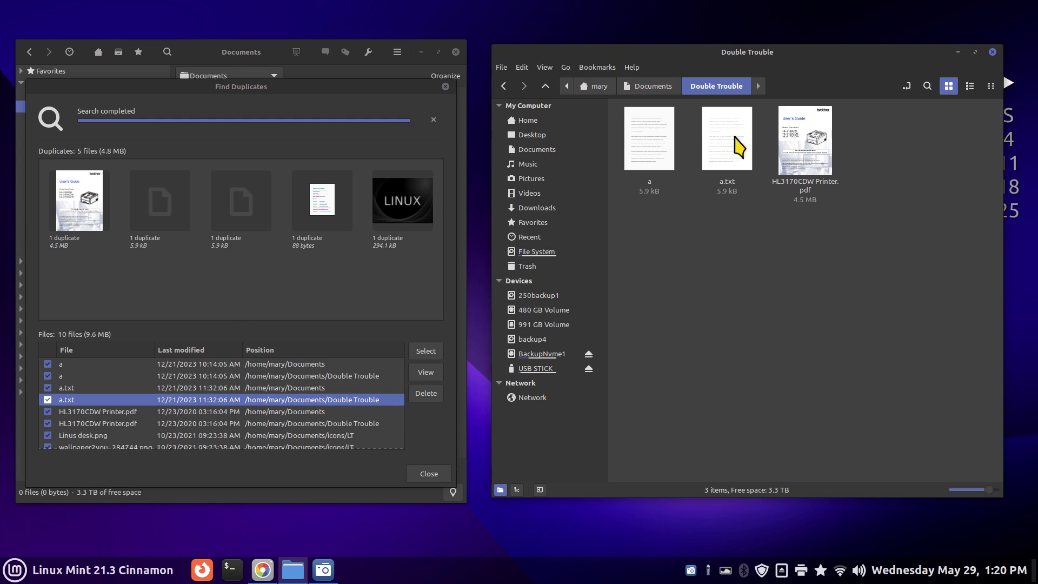
{"action": "left_click", "coordinate": [735, 139]}
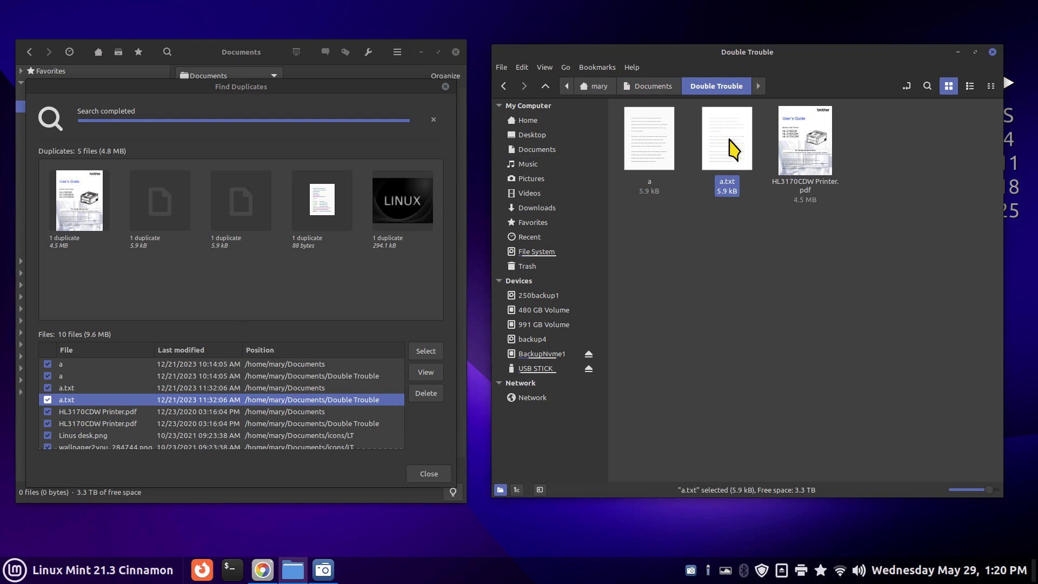
{"action": "left_click", "coordinate": [179, 411]}
{"action": "left_click", "coordinate": [653, 86]}
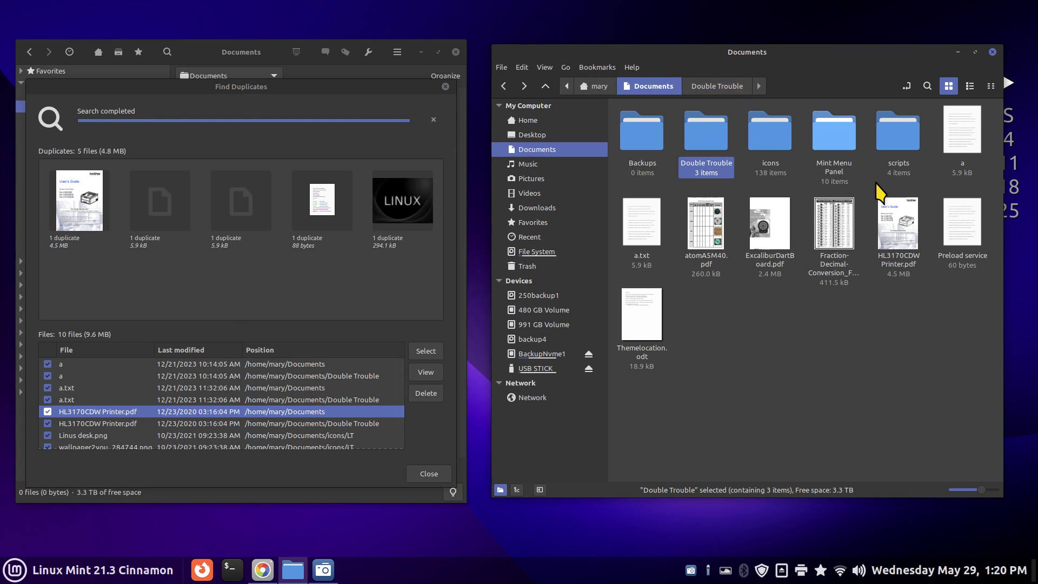
{"action": "left_click", "coordinate": [897, 233]}
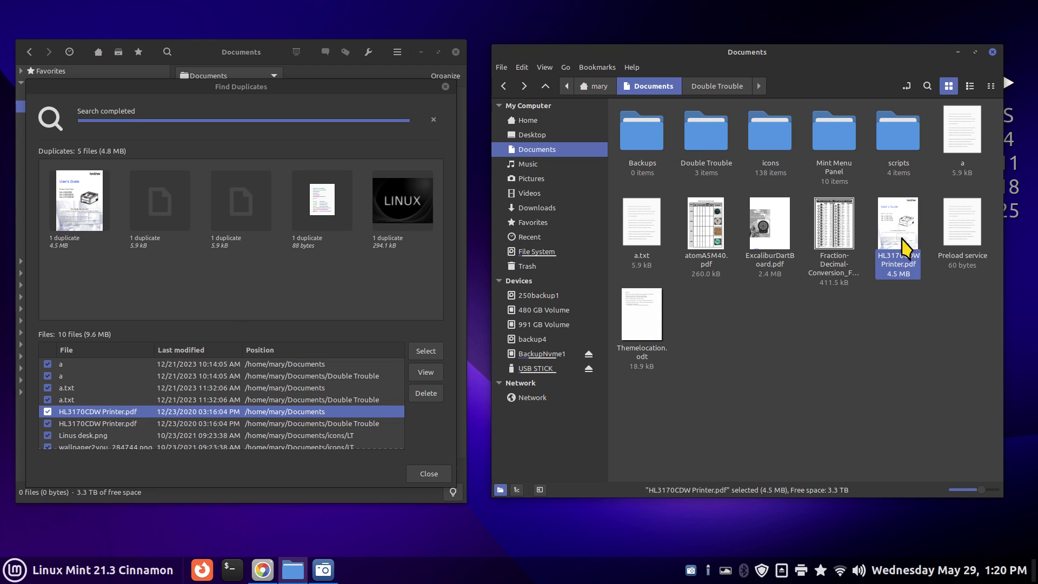
{"action": "left_click", "coordinate": [115, 423]}
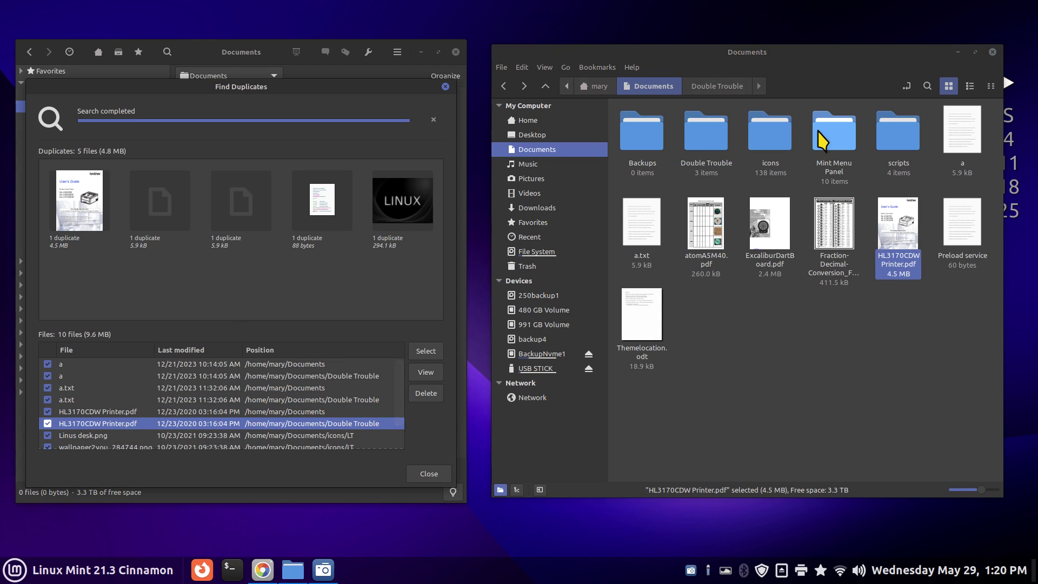
{"action": "left_click", "coordinate": [703, 141]}
Locate HL3170CDW Printer.pdf in Double Trouble, then request deletion of all 10 duplicates
{"action": "double_click", "coordinate": [703, 141]}
{"action": "left_click", "coordinate": [794, 149]}
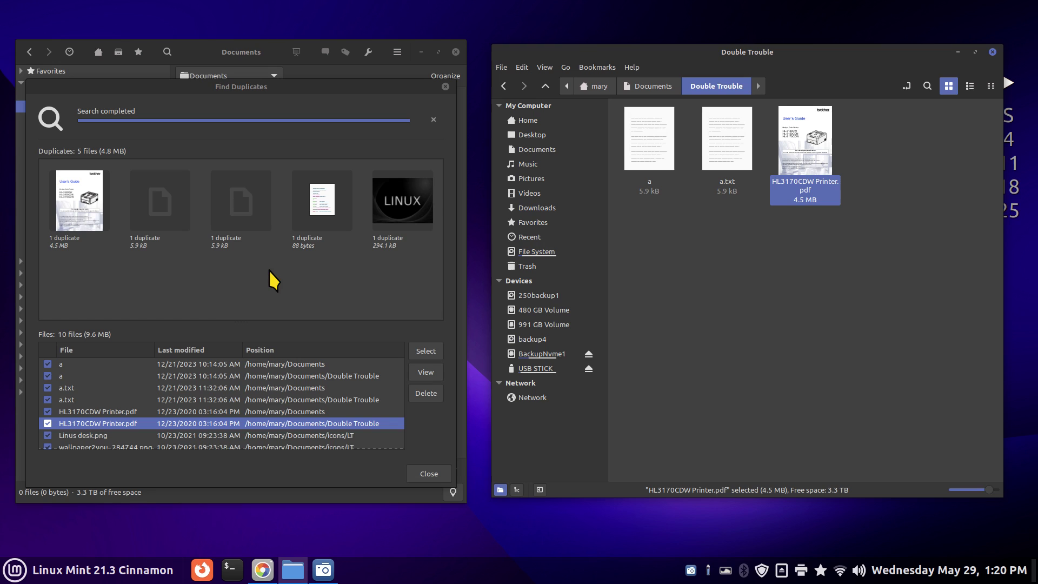
{"action": "left_click", "coordinate": [416, 393]}
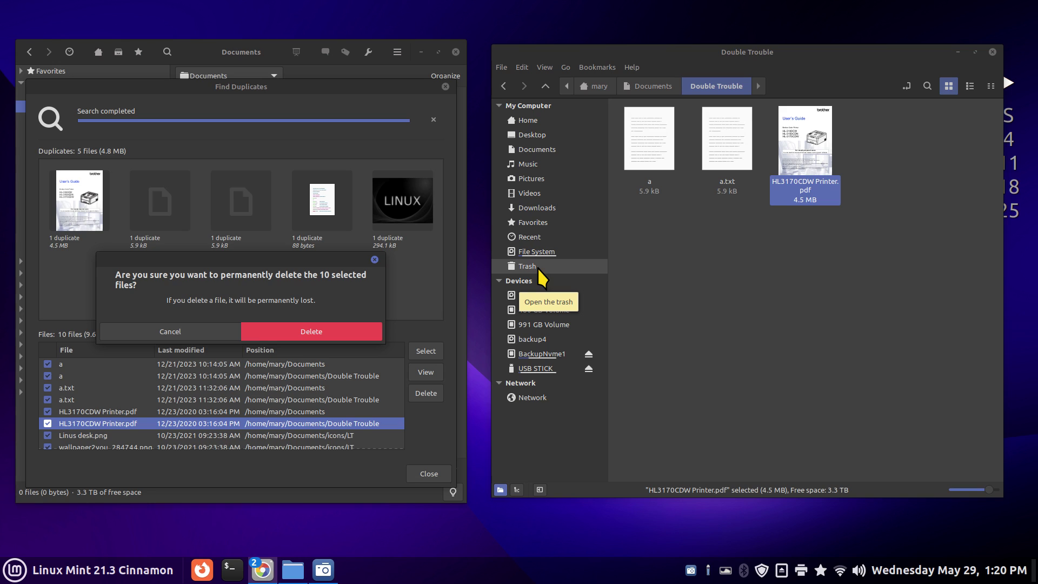
Cancel the deletion and untick a in Double Trouble plus both a.txt copies
{"action": "left_click", "coordinate": [149, 331]}
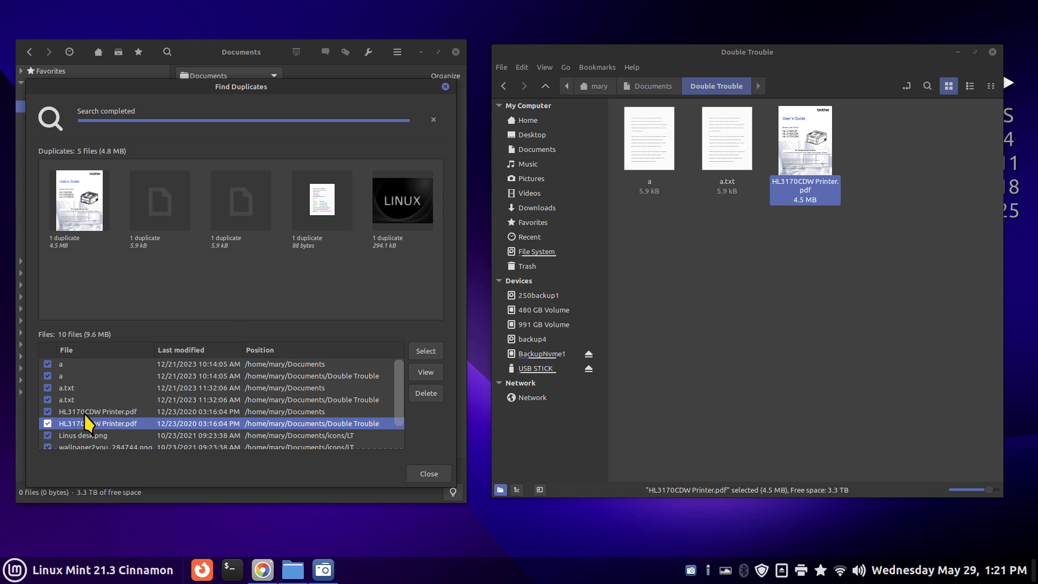
{"action": "left_click", "coordinate": [47, 375]}
{"action": "left_click", "coordinate": [46, 387]}
{"action": "left_click", "coordinate": [49, 401]}
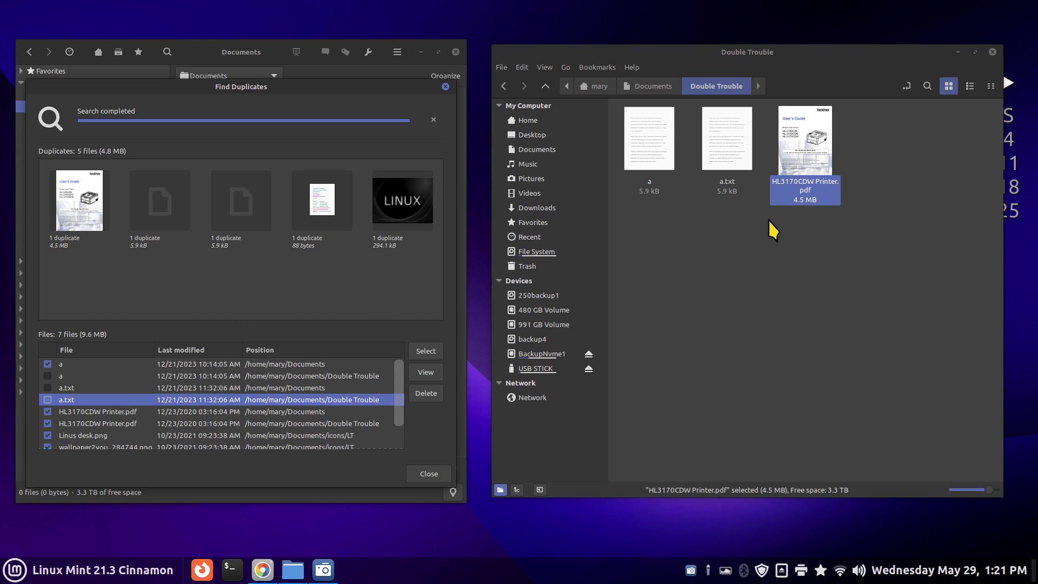
Empty the Trash, then delete file a from the Double Trouble folder
{"action": "left_click", "coordinate": [549, 269]}
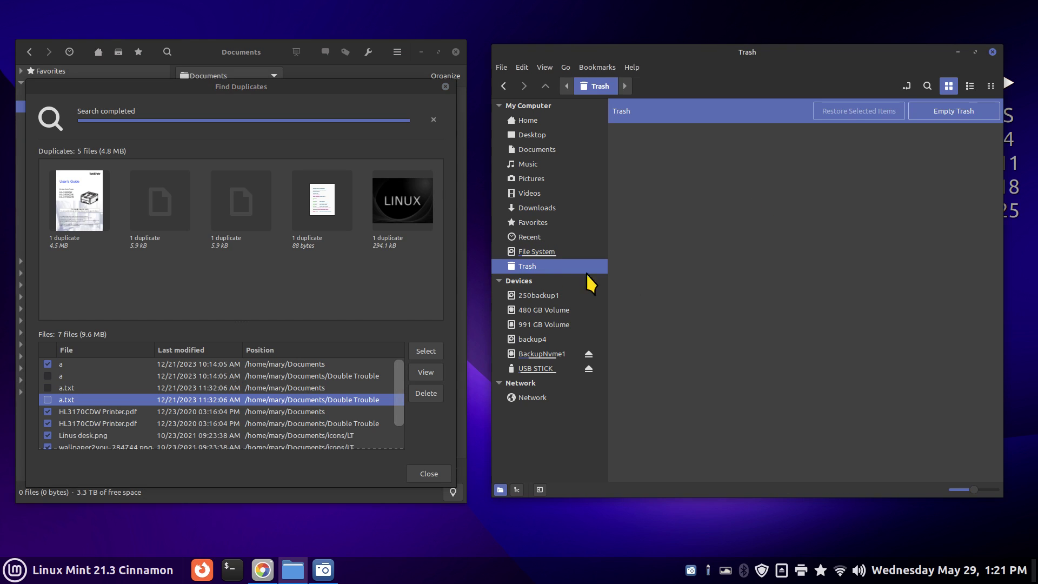
{"action": "left_click", "coordinate": [947, 113]}
{"action": "left_click", "coordinate": [791, 312]}
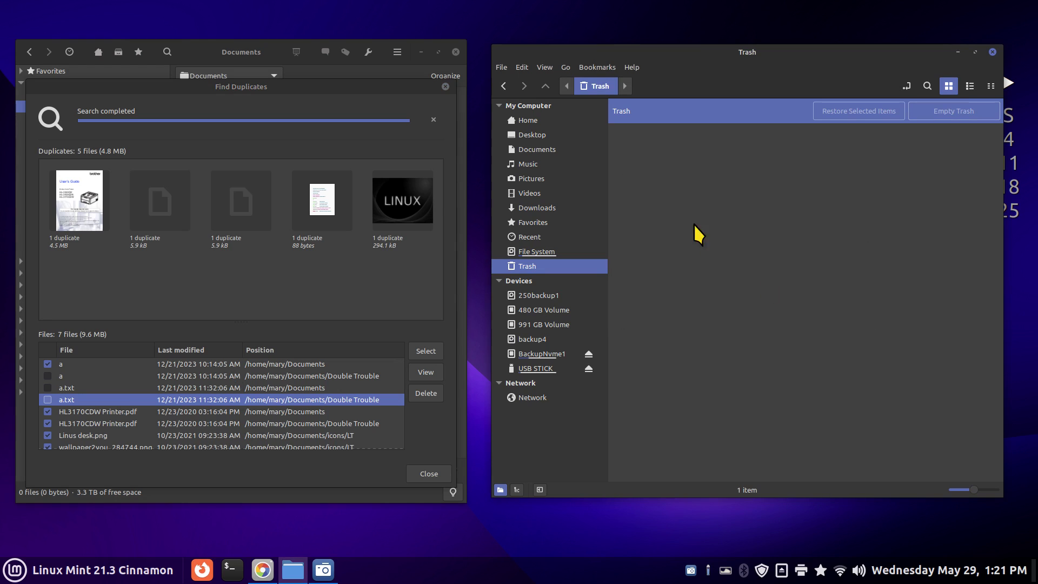
{"action": "left_click", "coordinate": [567, 150]}
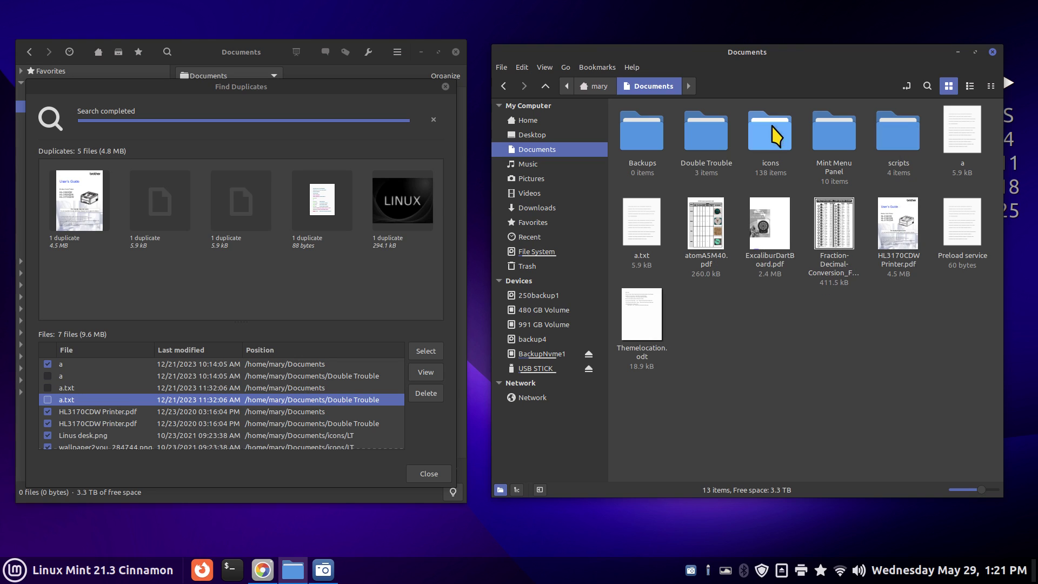
{"action": "double_click", "coordinate": [703, 135]}
{"action": "left_click", "coordinate": [644, 136]}
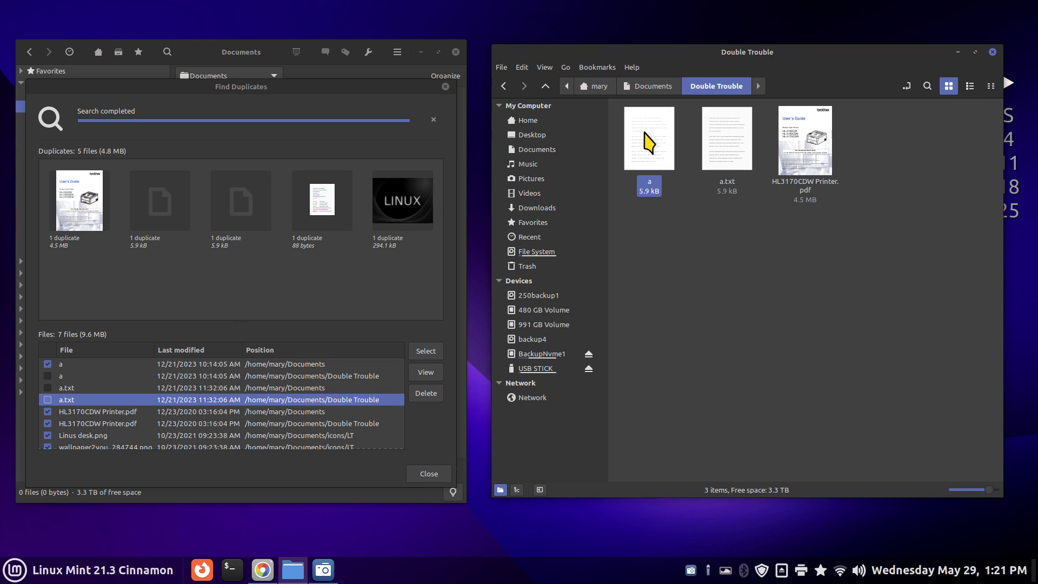
{"action": "key", "text": "Delete"}
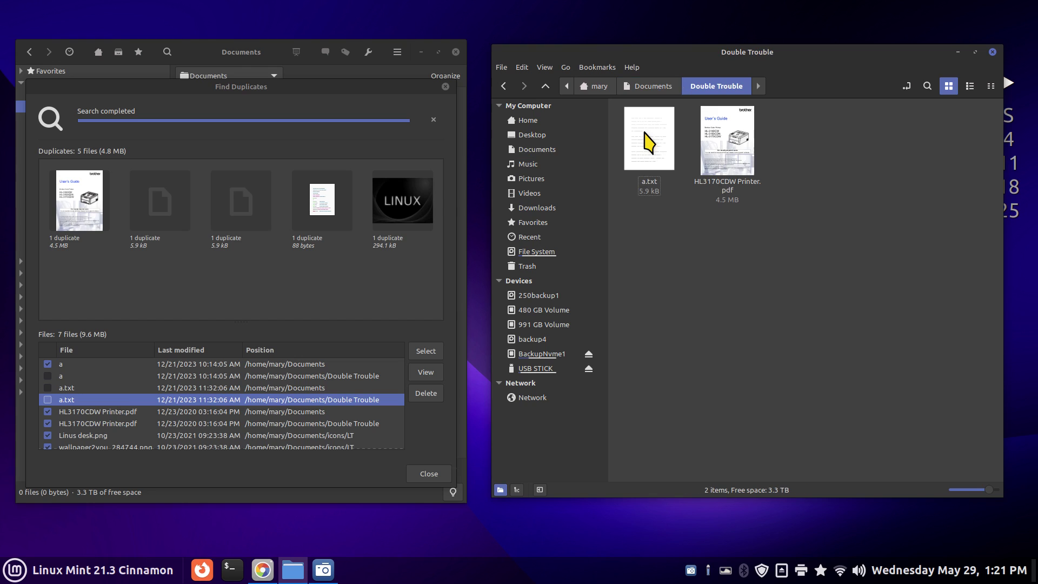
Restore file a from the Trash and return to the Documents folder
{"action": "left_click", "coordinate": [537, 266]}
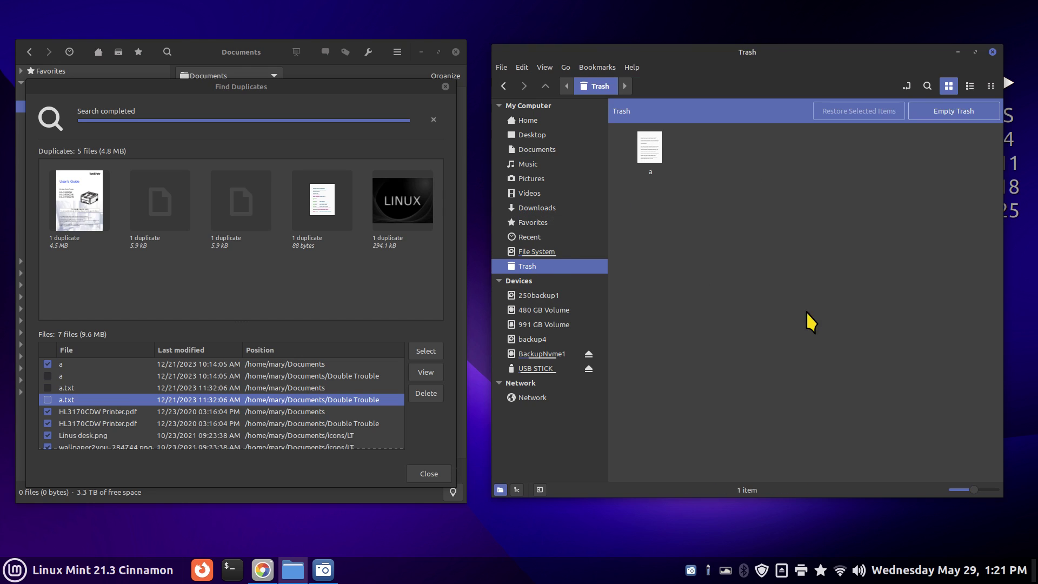
{"action": "right_click", "coordinate": [651, 152]}
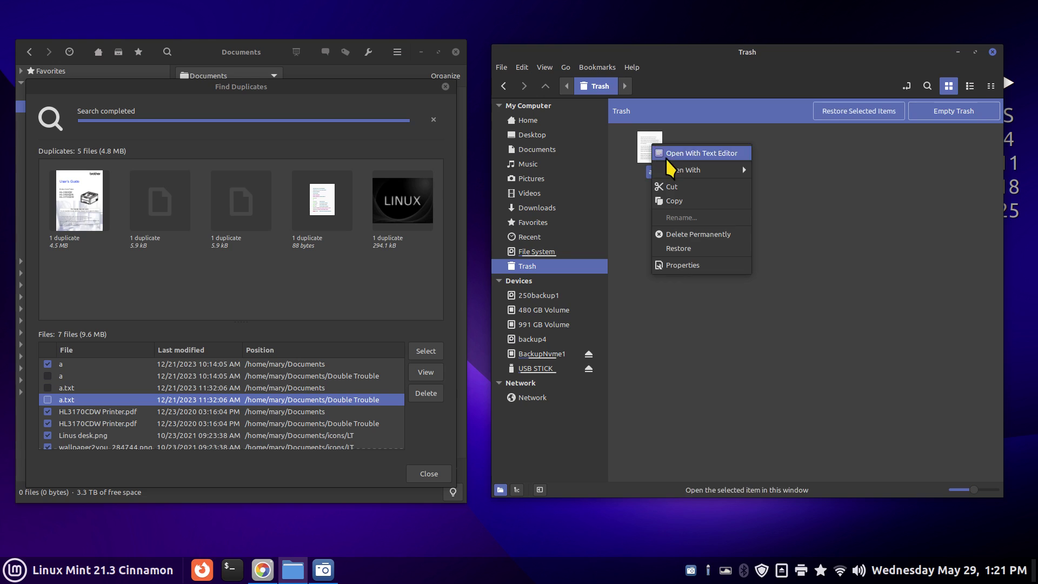
{"action": "left_click", "coordinate": [692, 251]}
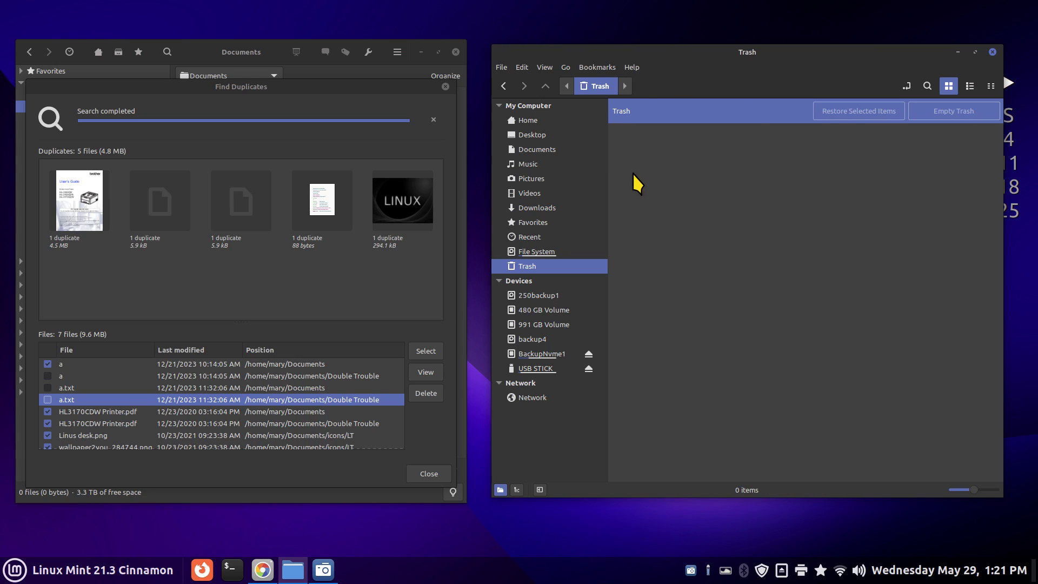
{"action": "left_click", "coordinate": [503, 86]}
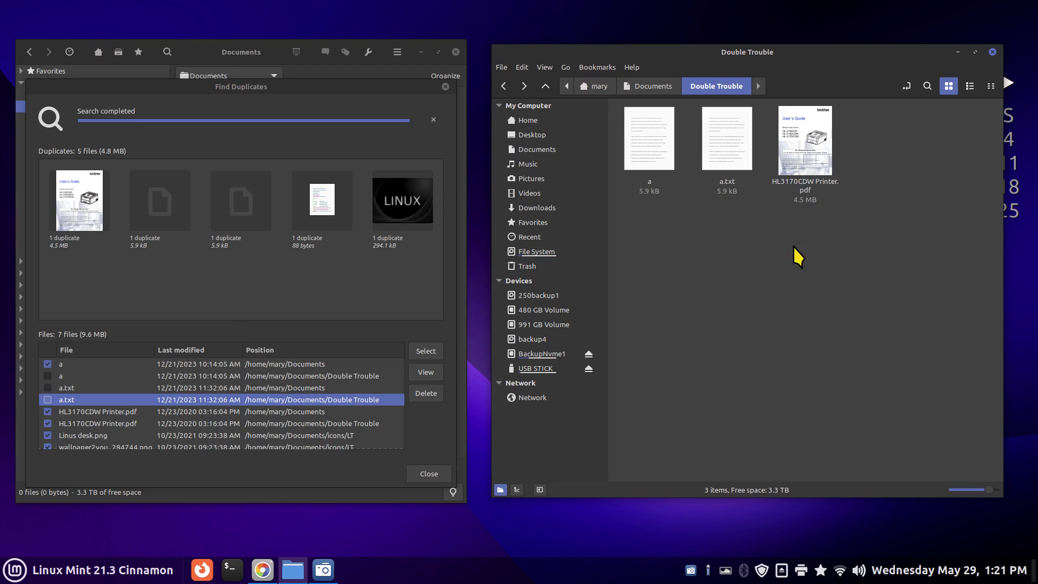
{"action": "left_click", "coordinate": [664, 89]}
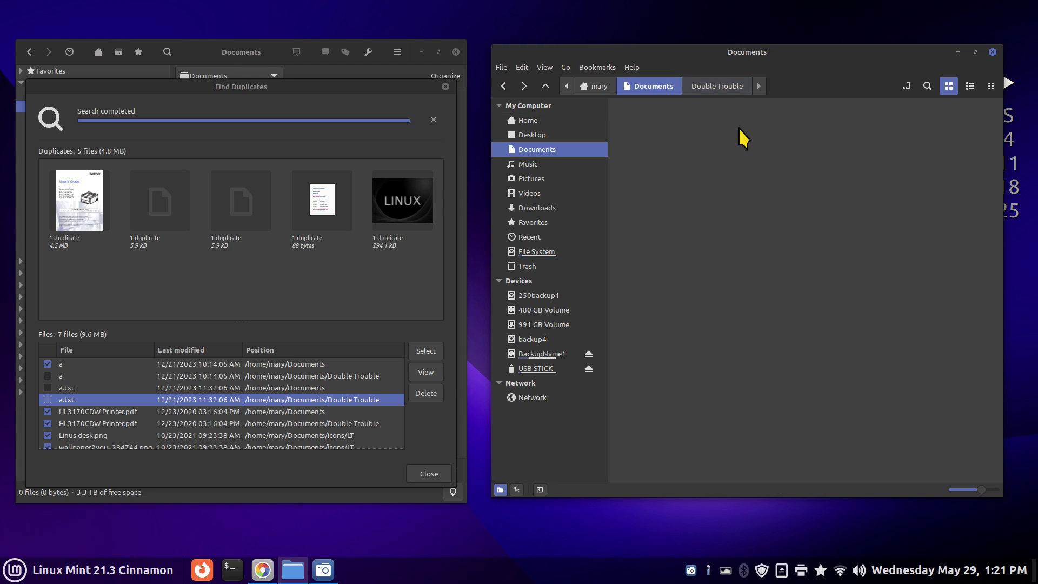
Reopen Double Trouble, cancel deleting the checked duplicates, and close the Find Duplicates results
{"action": "double_click", "coordinate": [706, 139]}
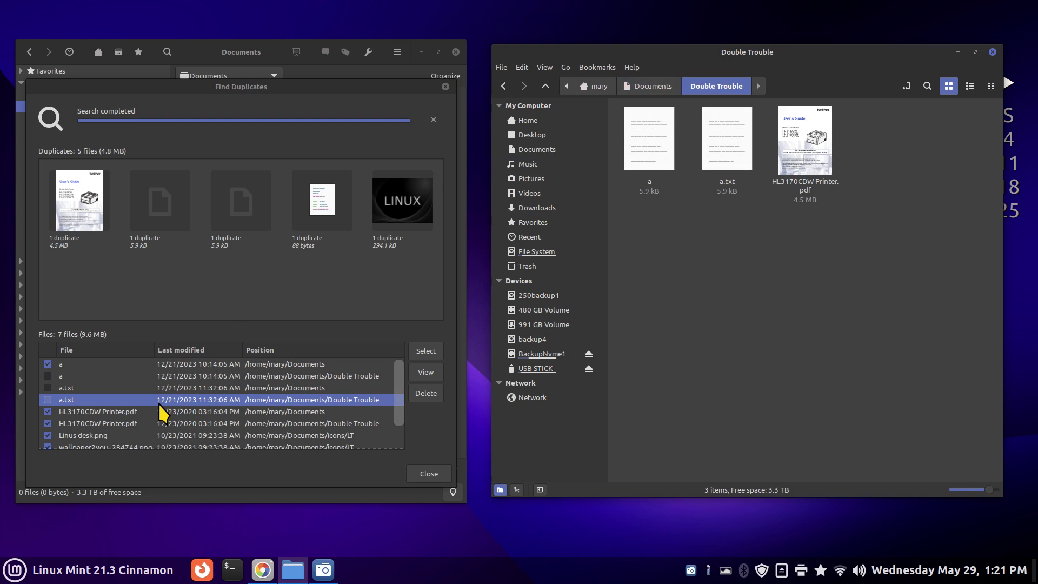
{"action": "left_click", "coordinate": [418, 394]}
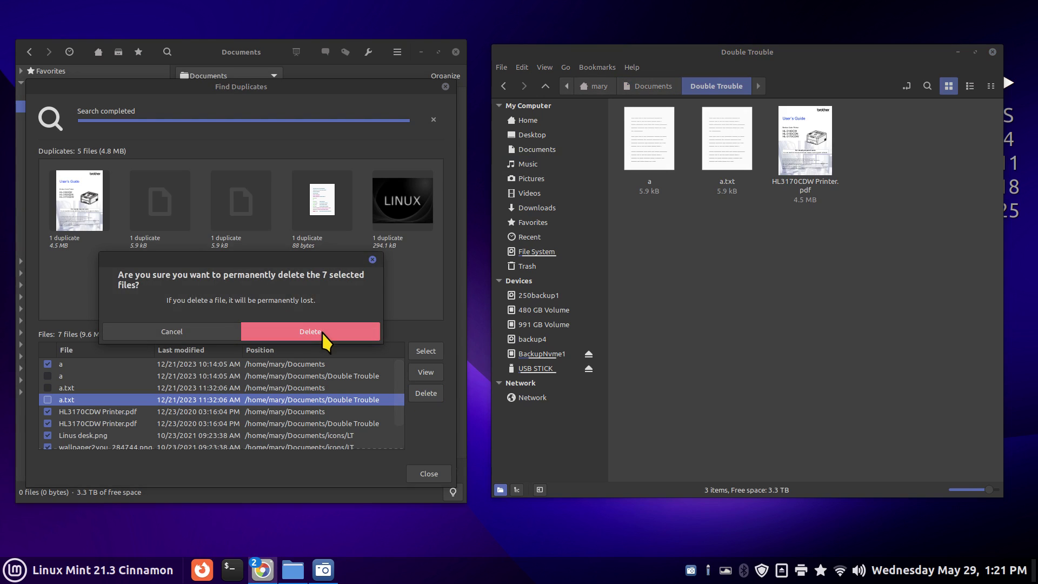
{"action": "left_click", "coordinate": [195, 331]}
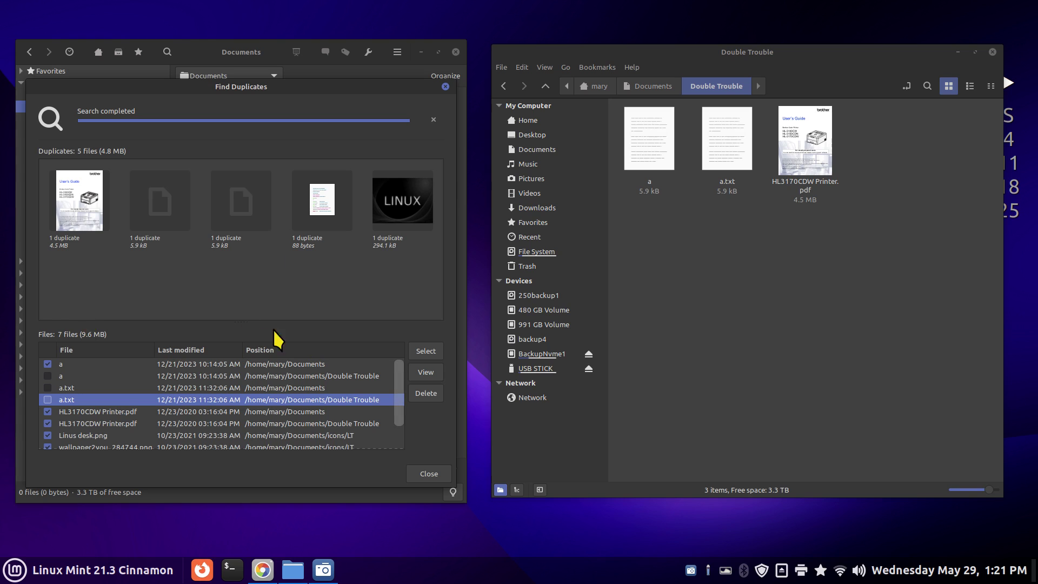
{"action": "left_click", "coordinate": [445, 86]}
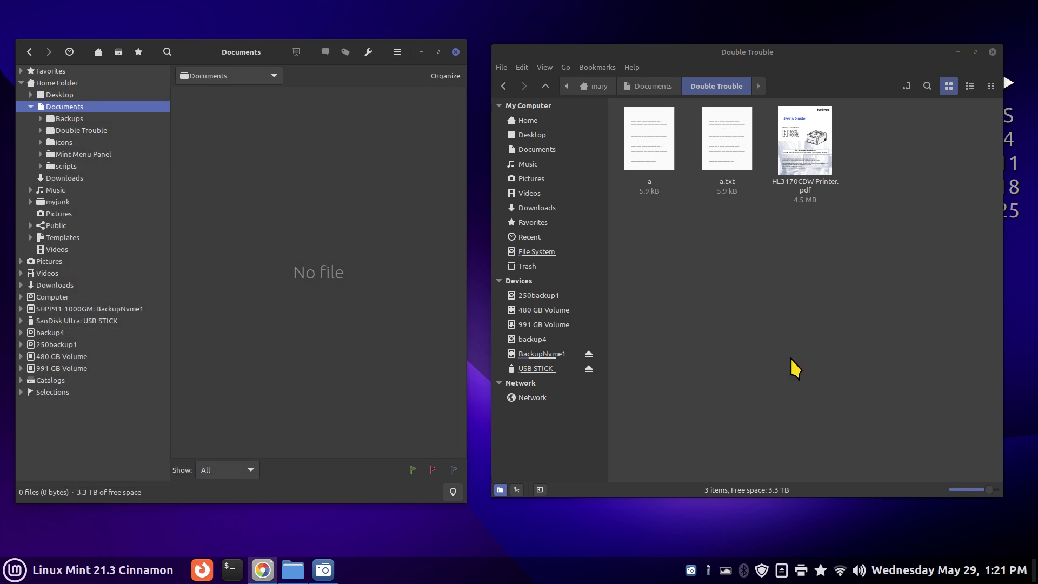
Show the Pictures folder in Nemo with smaller thumbnails
{"action": "left_click", "coordinate": [556, 179]}
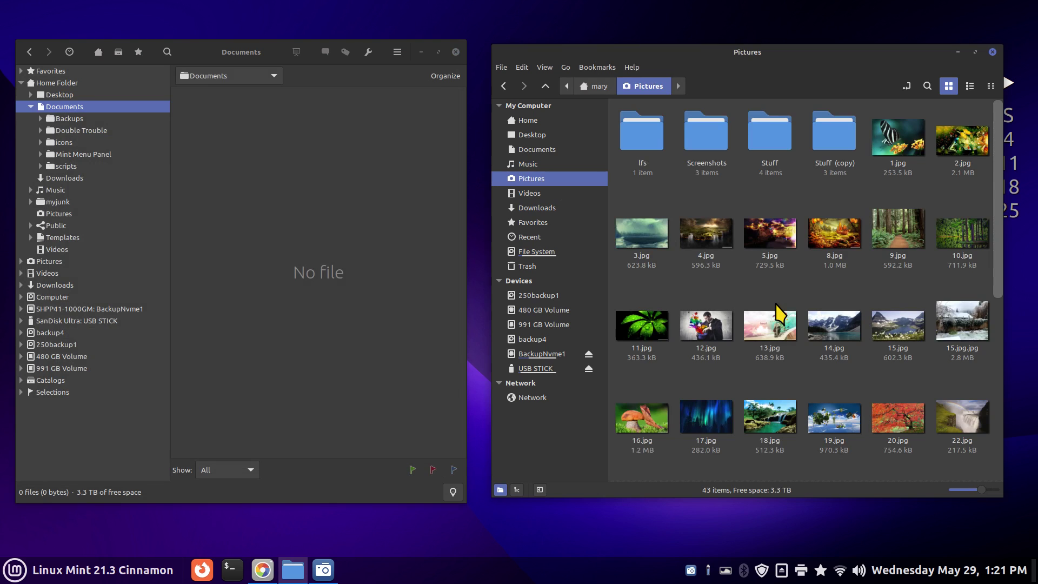
{"action": "key", "text": "ctrl+minus"}
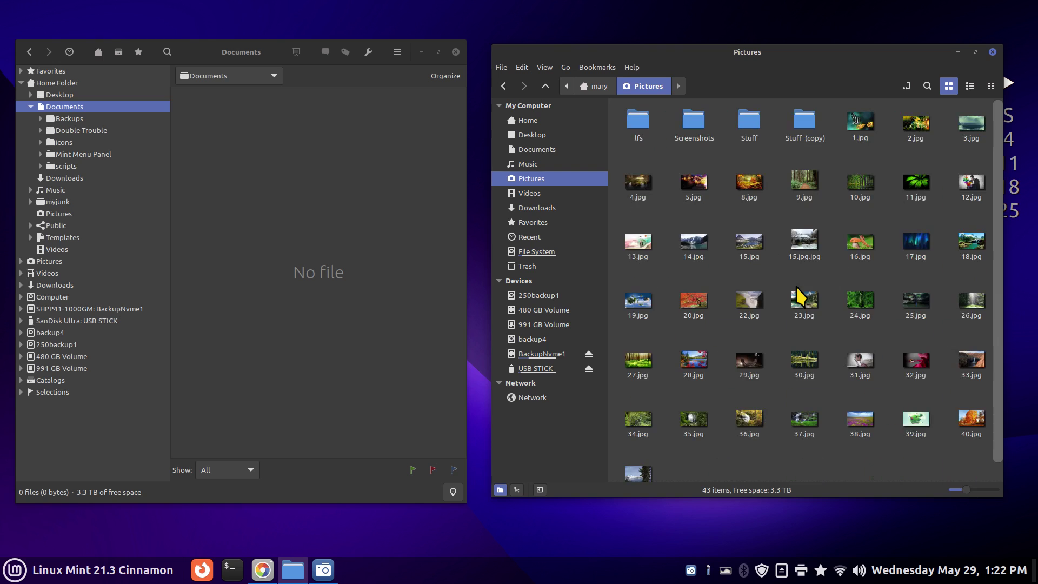
{"action": "key", "text": "ctrl+plus"}
{"action": "key", "text": "ctrl+plus"}
{"action": "key", "text": "ctrl+plus"}
{"action": "key", "text": "ctrl+minus"}
{"action": "key", "text": "ctrl+minus"}
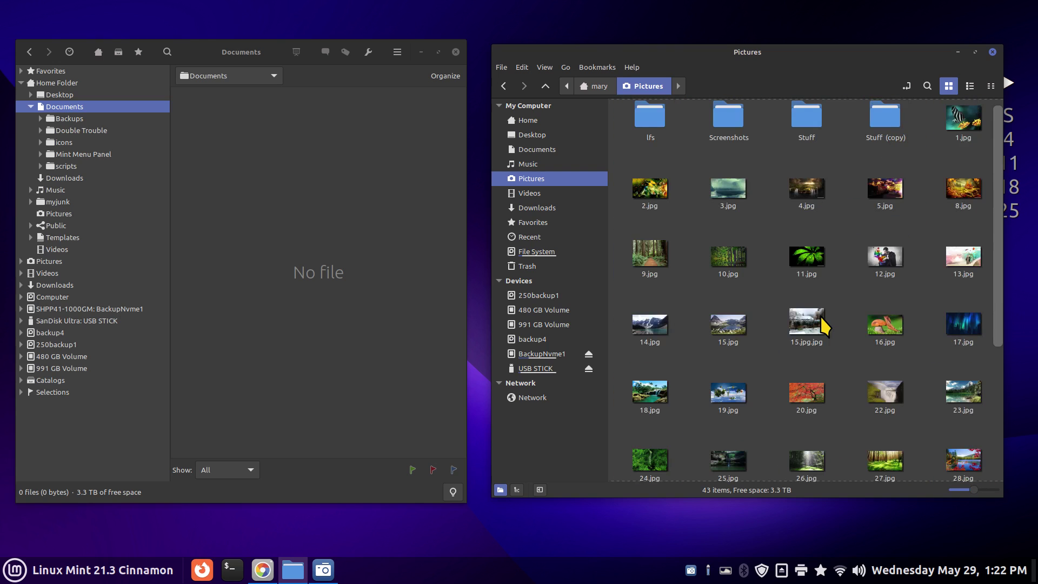
{"action": "key", "text": "ctrl+minus"}
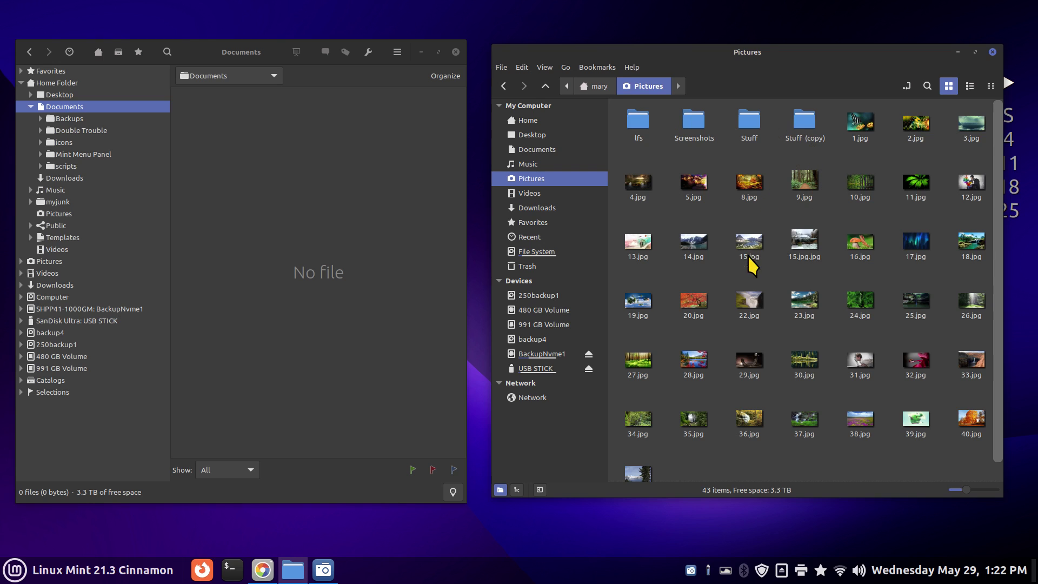
{"action": "scroll", "coordinate": [761, 281], "scroll_direction": "up", "scroll_amount": 4}
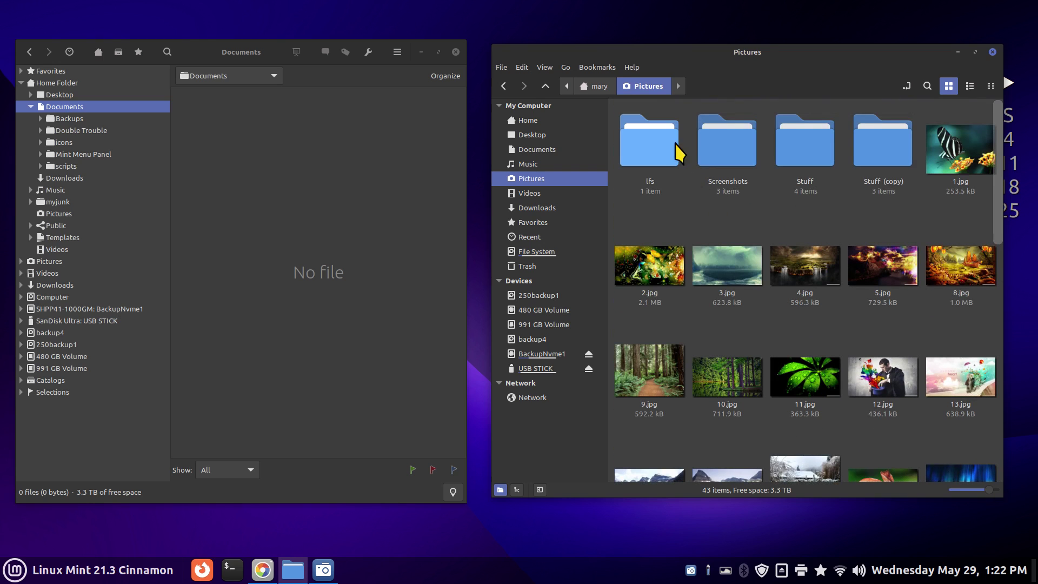
Select the Stuff and Stuff (copy) folders to compare their item counts
{"action": "left_click", "coordinate": [679, 152]}
{"action": "left_click", "coordinate": [727, 146]}
{"action": "left_click", "coordinate": [815, 160]}
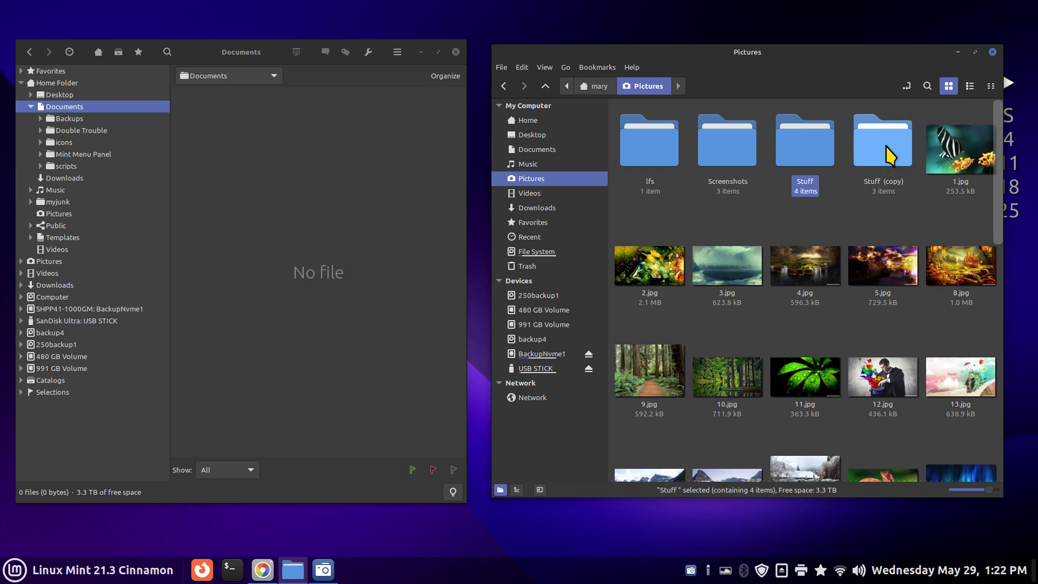
{"action": "left_click", "coordinate": [889, 157]}
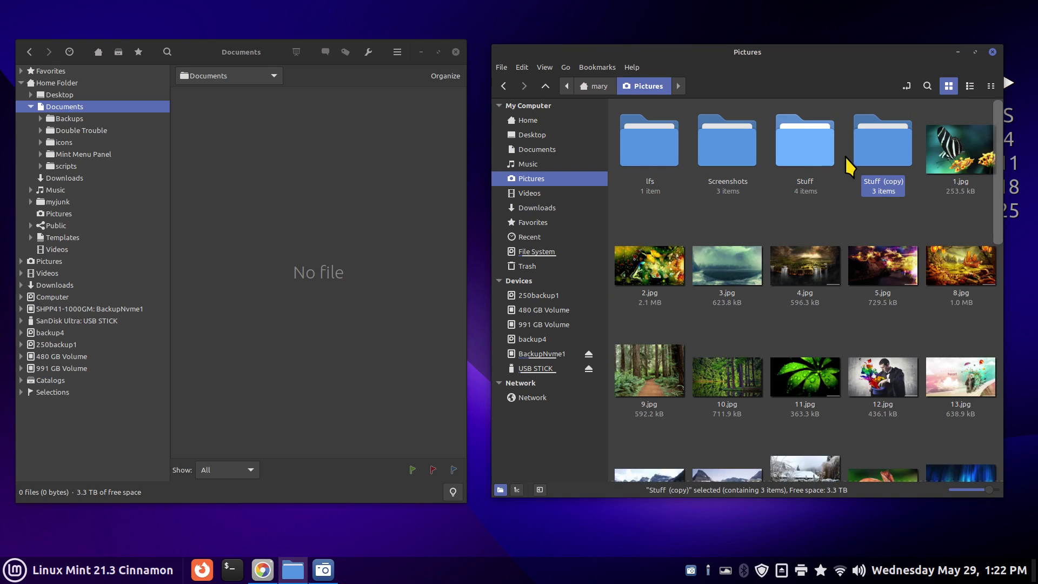
{"action": "left_click", "coordinate": [800, 143]}
{"action": "left_click", "coordinate": [895, 153]}
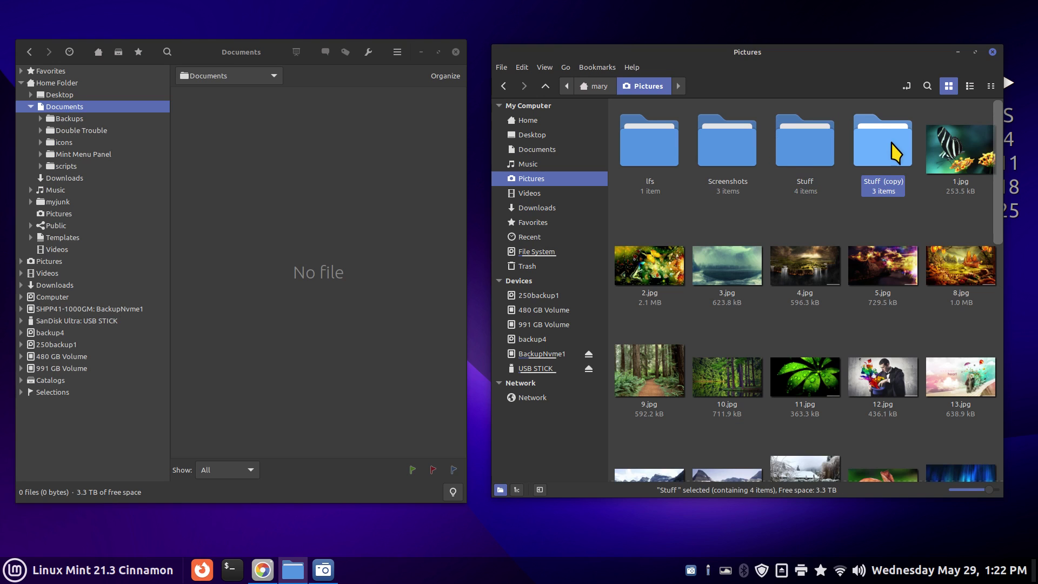
Open Stuff (copy) and Stuff in turn to compare their images, ending back in Pictures
{"action": "double_click", "coordinate": [886, 152]}
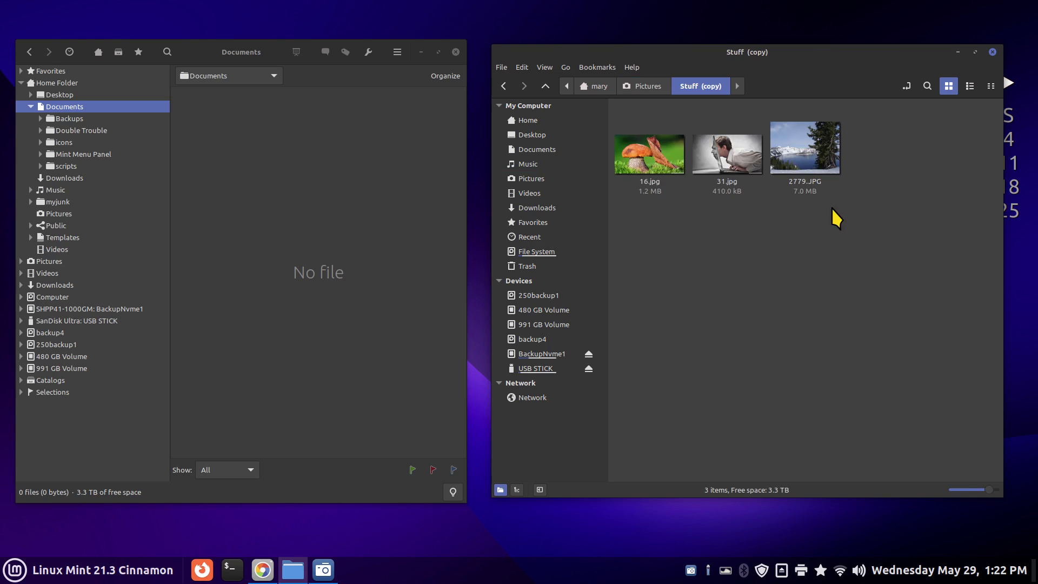
{"action": "key", "text": "alt+Up"}
{"action": "double_click", "coordinate": [813, 158]}
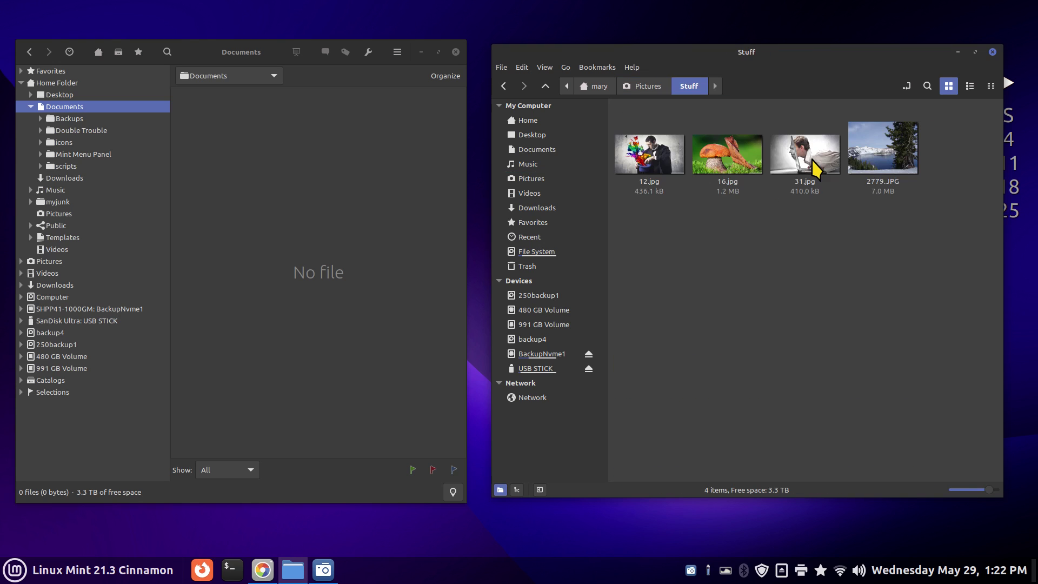
{"action": "key", "text": "alt+Up"}
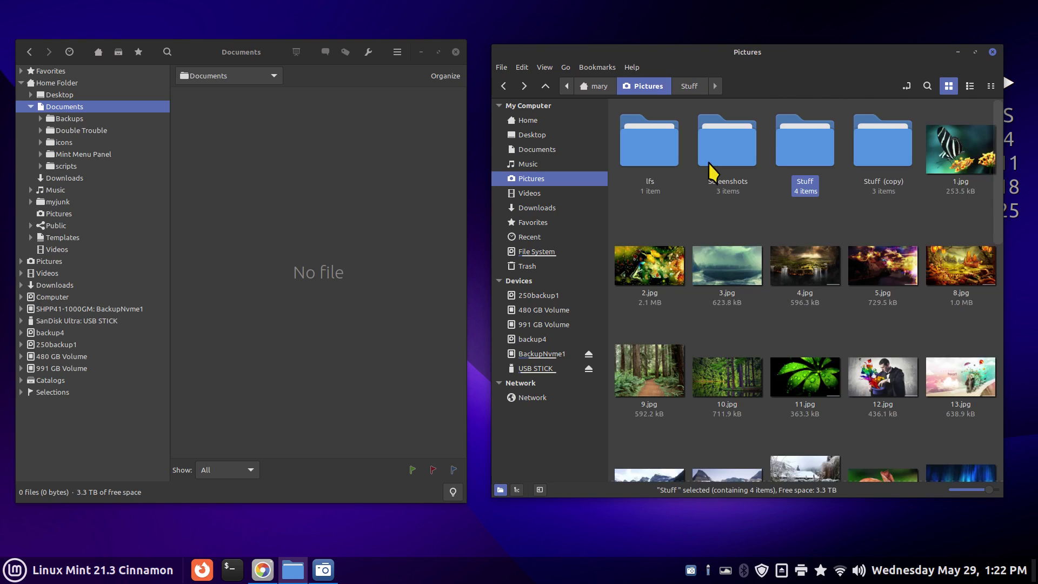
{"action": "double_click", "coordinate": [878, 134]}
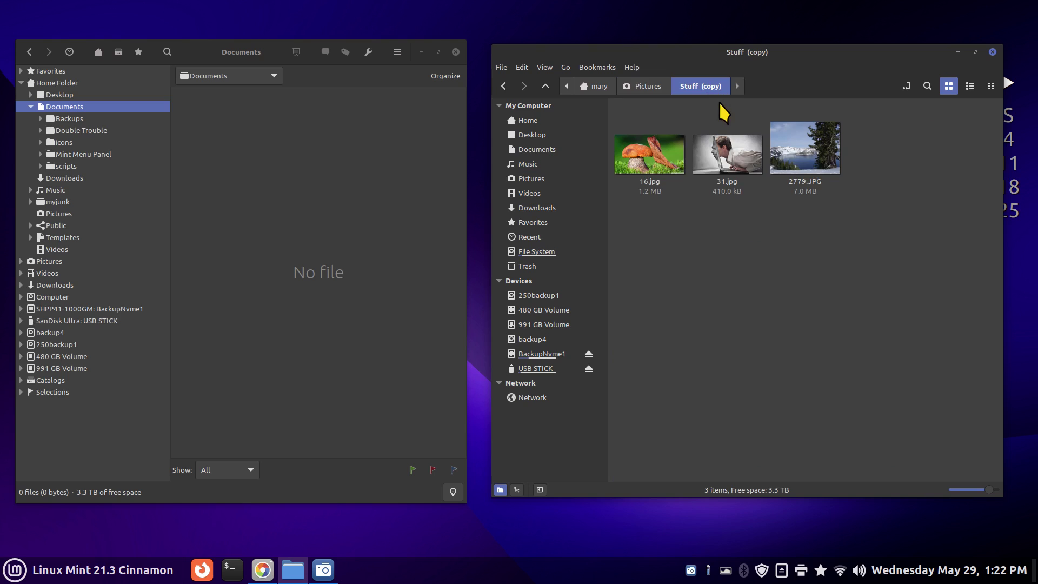
{"action": "key", "text": "alt+Up"}
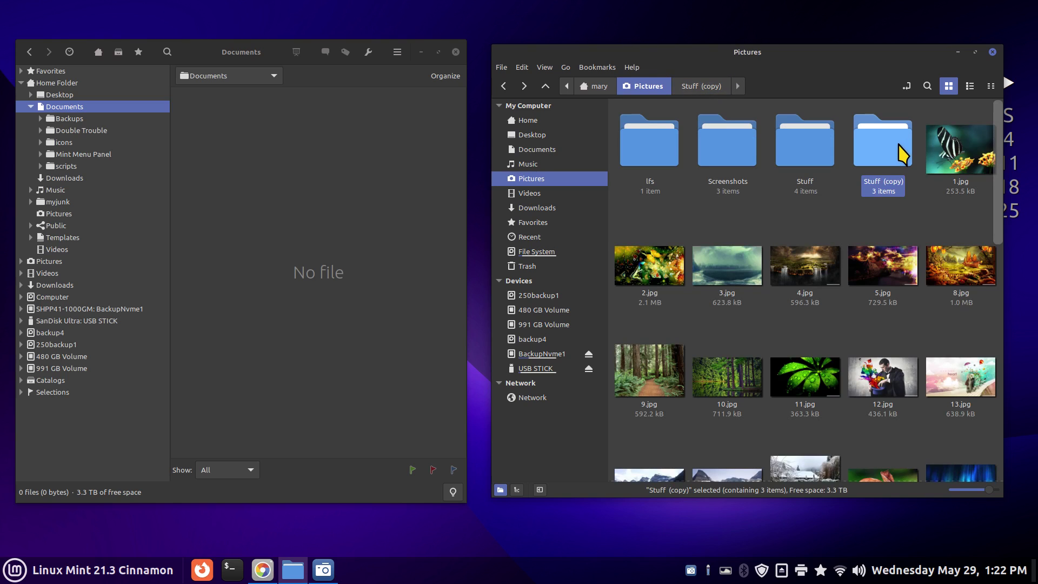
Delete Stuff (copy) and paste a fresh copy of the Stuff folder into Pictures
{"action": "key", "text": "Delete"}
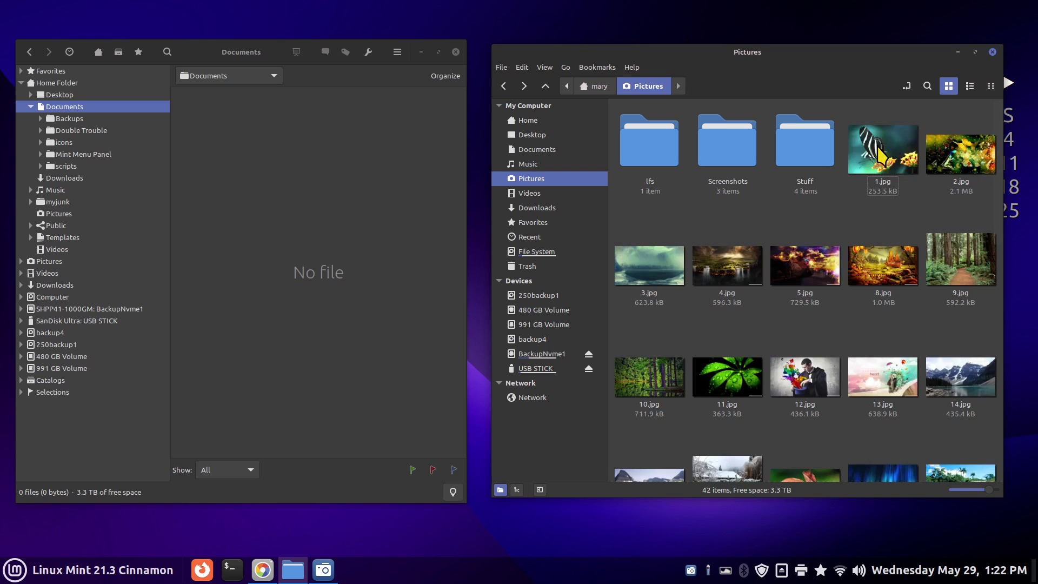
{"action": "right_click", "coordinate": [799, 142]}
{"action": "left_click", "coordinate": [841, 227]}
{"action": "right_click", "coordinate": [760, 216]}
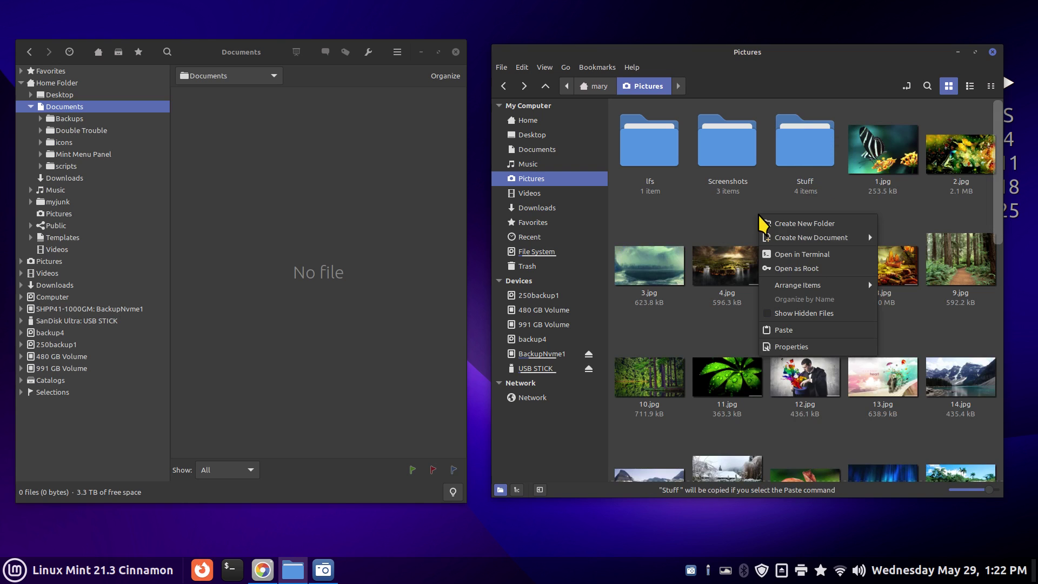
{"action": "left_click", "coordinate": [809, 329]}
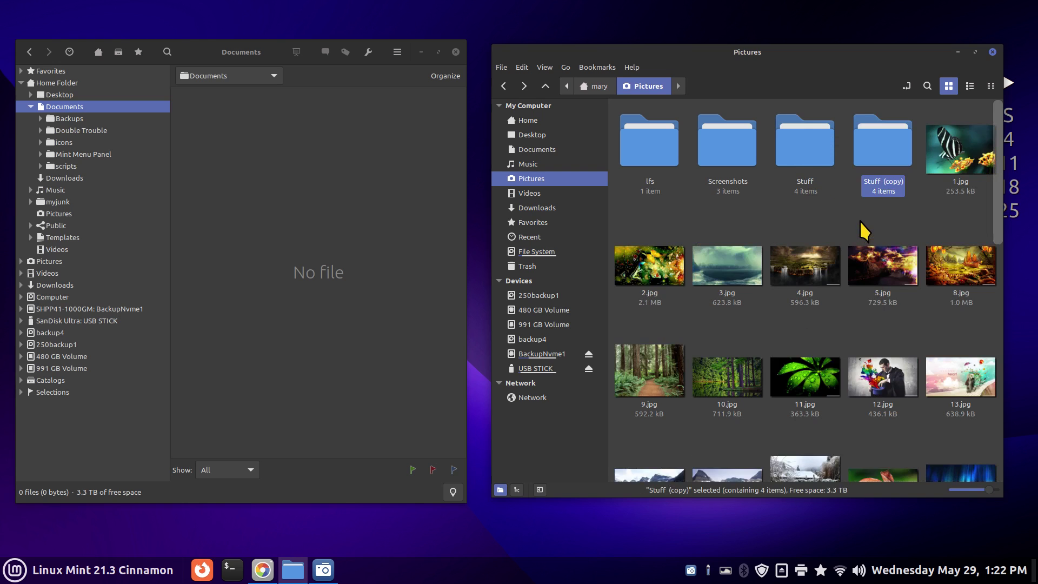
Open the new Stuff (copy) and Stuff to confirm they match, returning to Pictures
{"action": "double_click", "coordinate": [893, 135]}
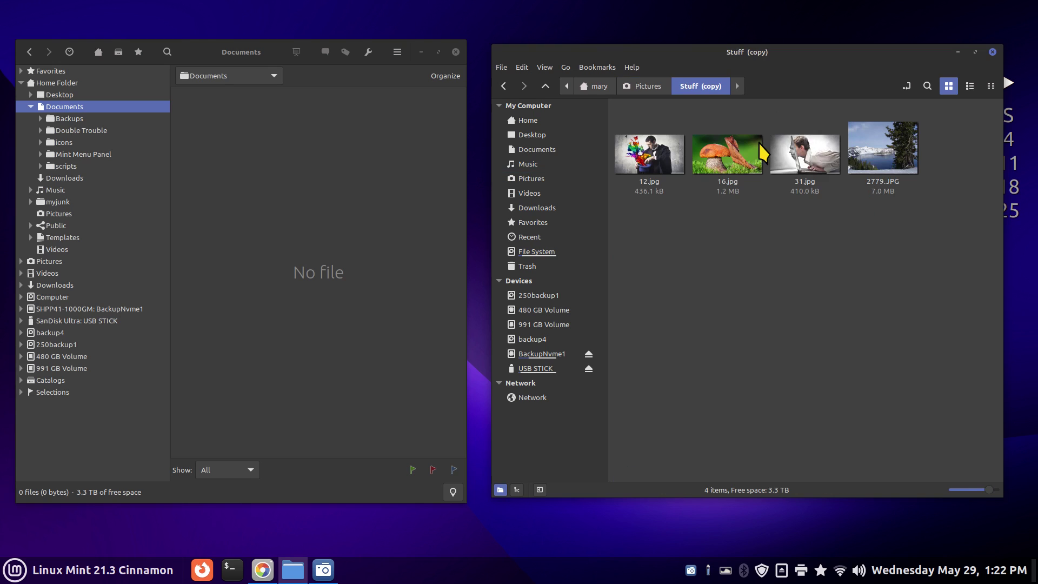
{"action": "left_click", "coordinate": [644, 87]}
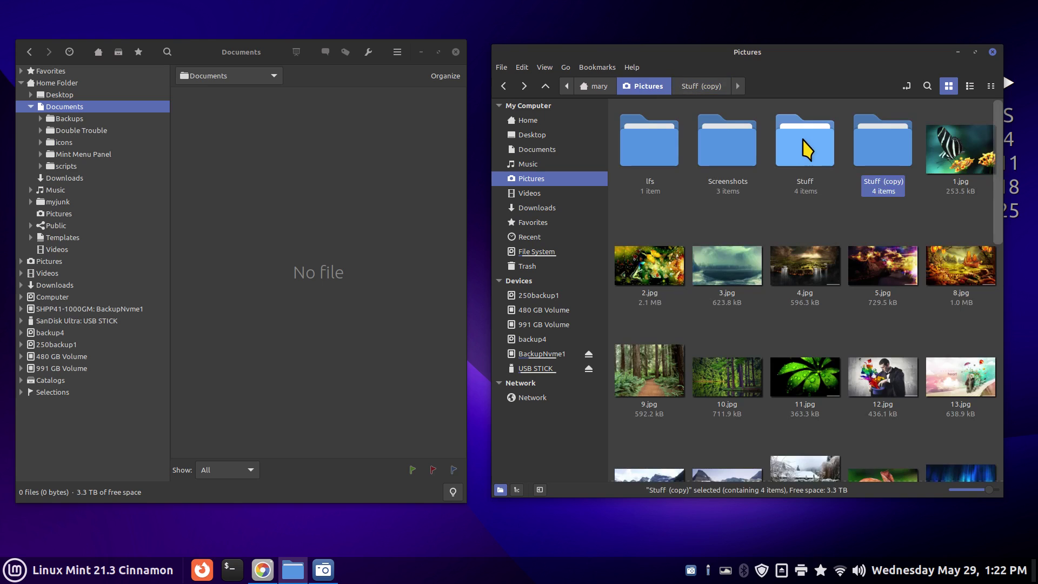
{"action": "left_click", "coordinate": [808, 143]}
{"action": "double_click", "coordinate": [810, 142]}
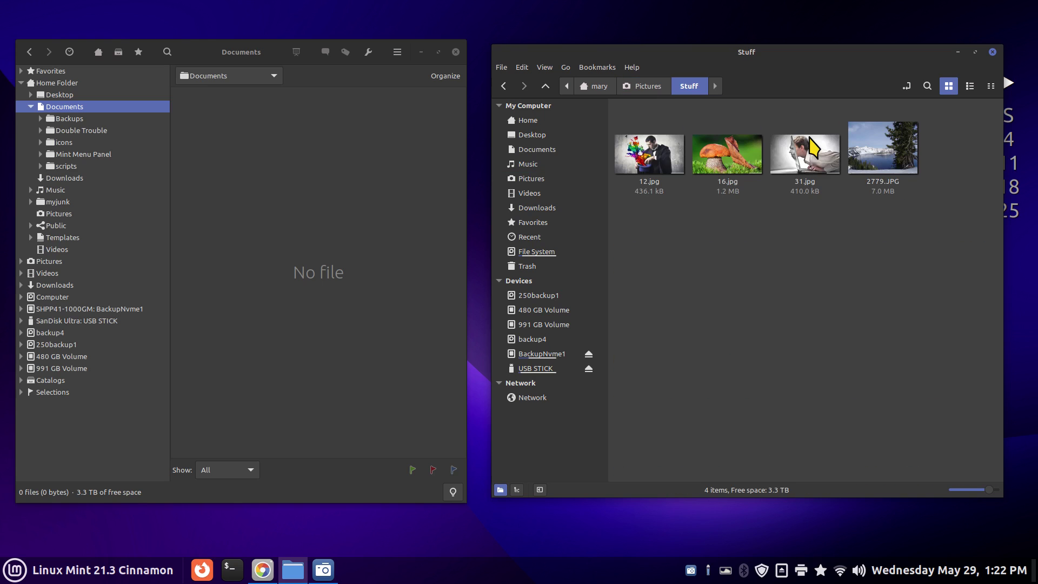
{"action": "left_click", "coordinate": [643, 86]}
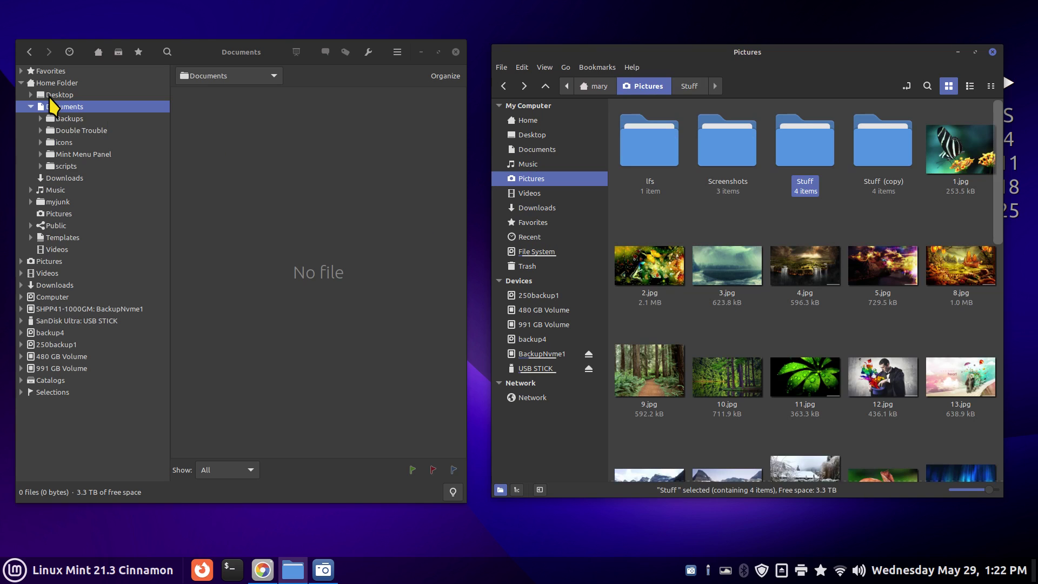
Show Pictures in Pix and open Find Duplicates from the main menu
{"action": "left_click", "coordinate": [54, 214]}
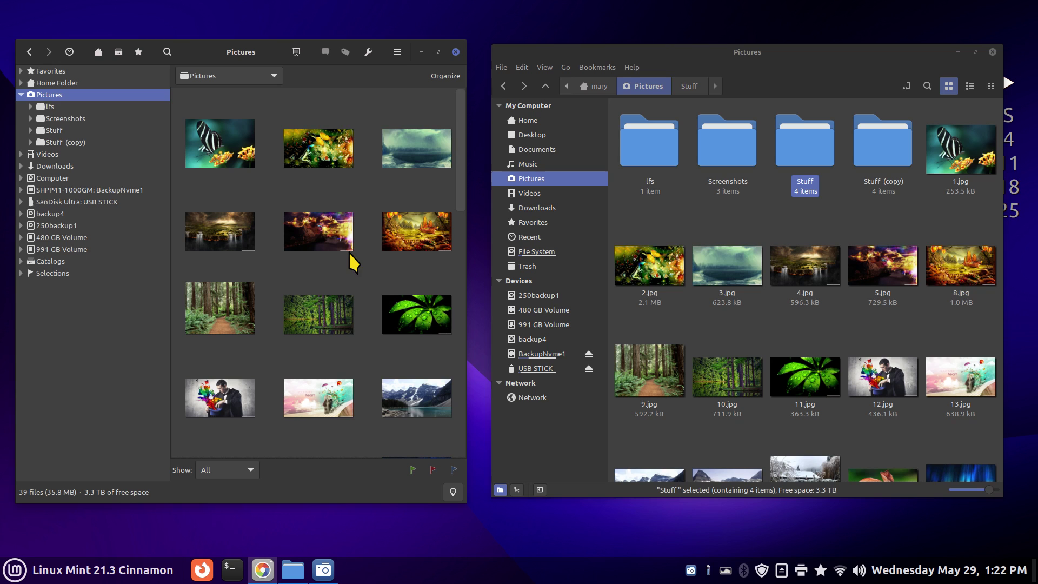
{"action": "left_click", "coordinate": [397, 52]}
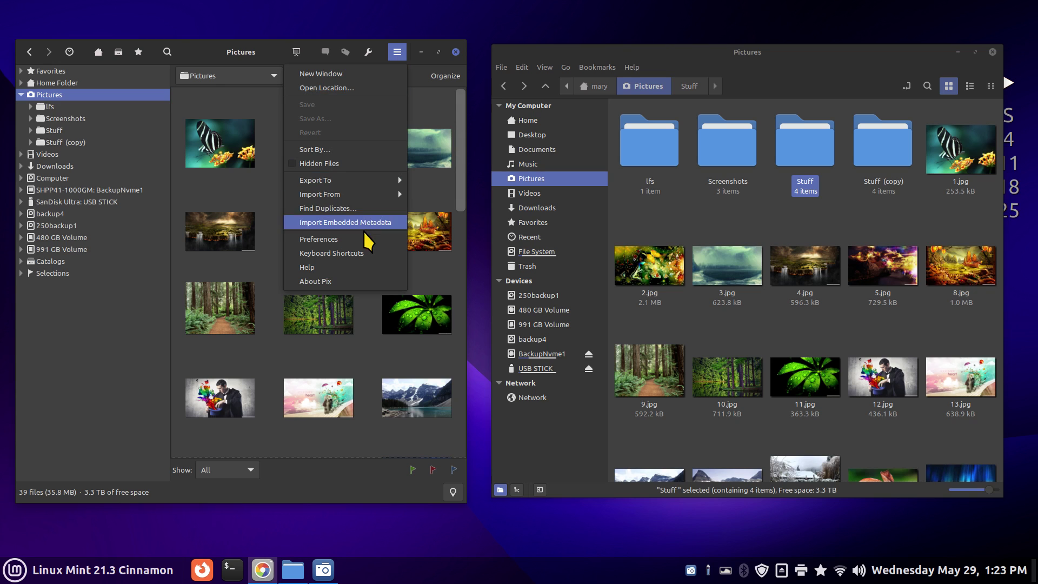
{"action": "left_click", "coordinate": [368, 208]}
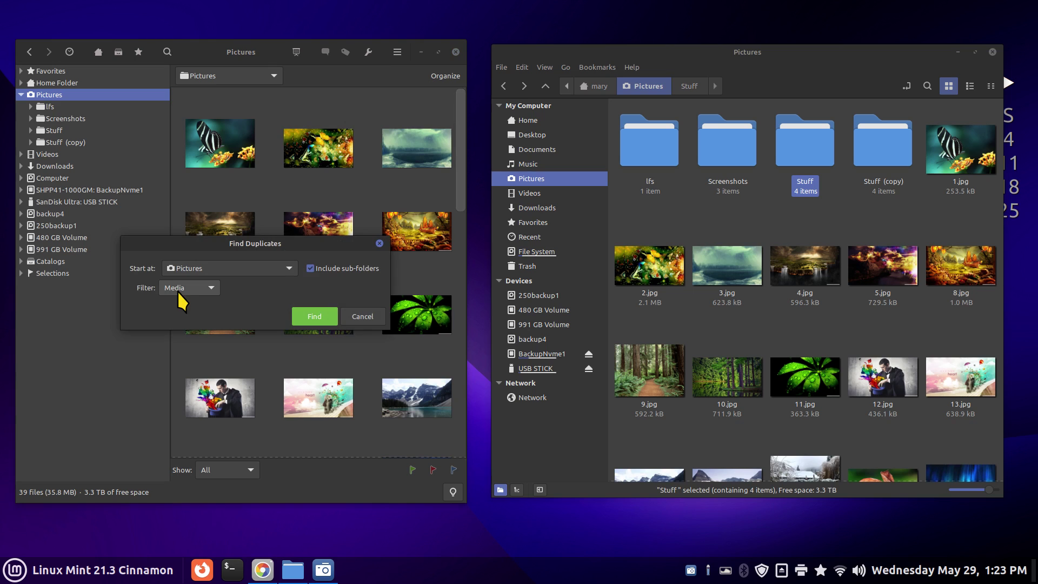
Run the duplicate search over Pictures and scroll through the results
{"action": "left_click", "coordinate": [312, 318]}
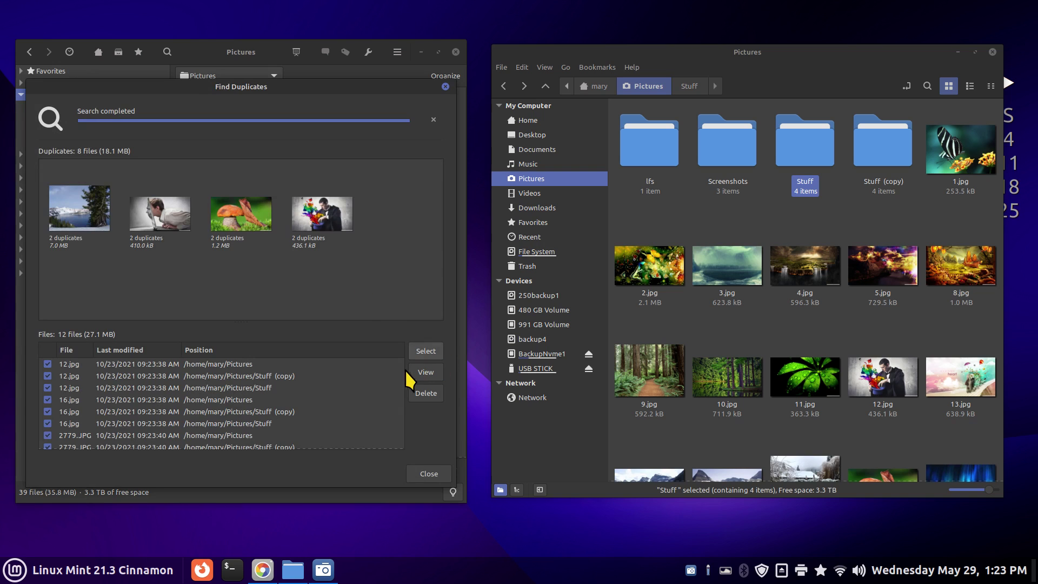
{"action": "scroll", "coordinate": [394, 375], "scroll_direction": "down", "scroll_amount": 1}
{"action": "mouse_move", "coordinate": [394, 375]}
{"action": "left_mouse_down"}
{"action": "mouse_move", "coordinate": [390, 420]}
{"action": "mouse_move", "coordinate": [390, 363]}
{"action": "left_mouse_up"}
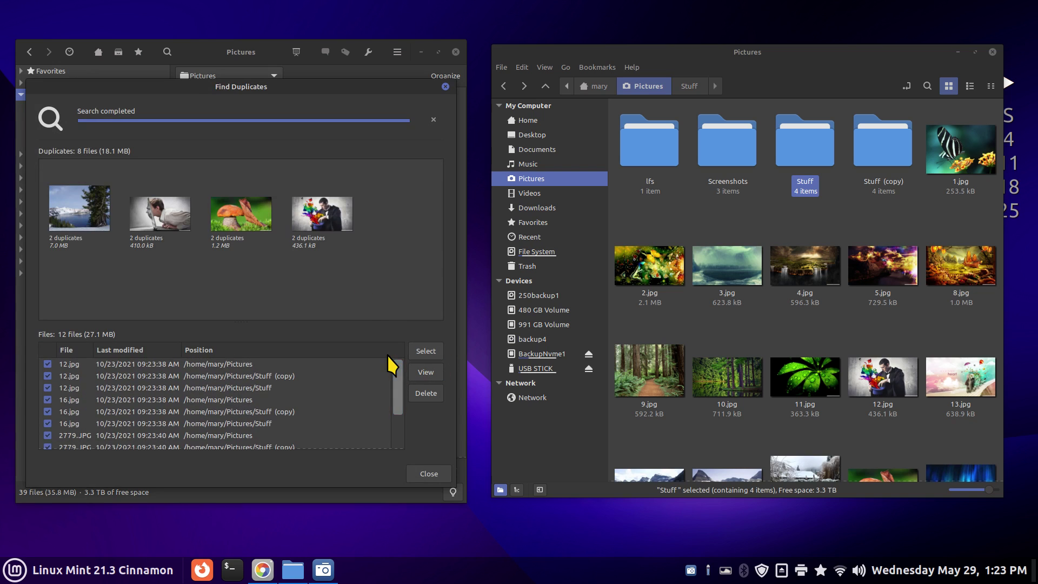
Trace the 12.jpg copies to Pictures, Stuff (copy) and Stuff in Nemo
{"action": "left_click", "coordinate": [178, 365]}
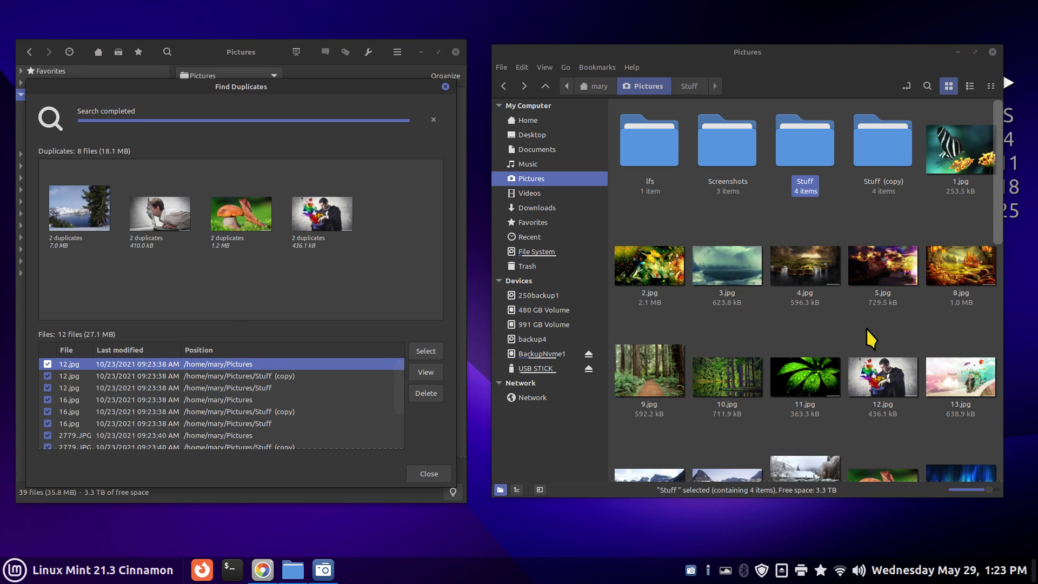
{"action": "left_click", "coordinate": [870, 379]}
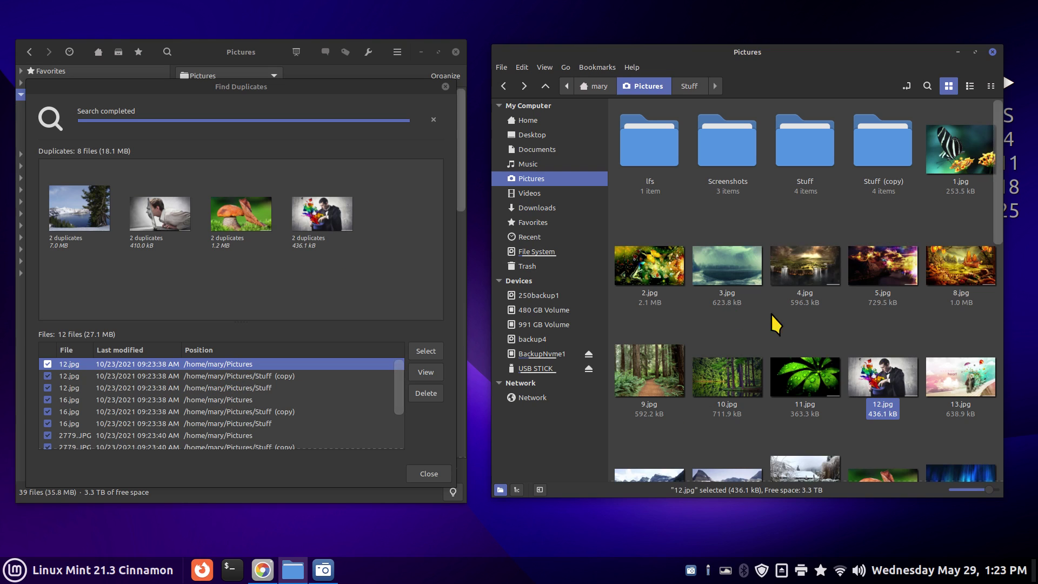
{"action": "left_click", "coordinate": [266, 377]}
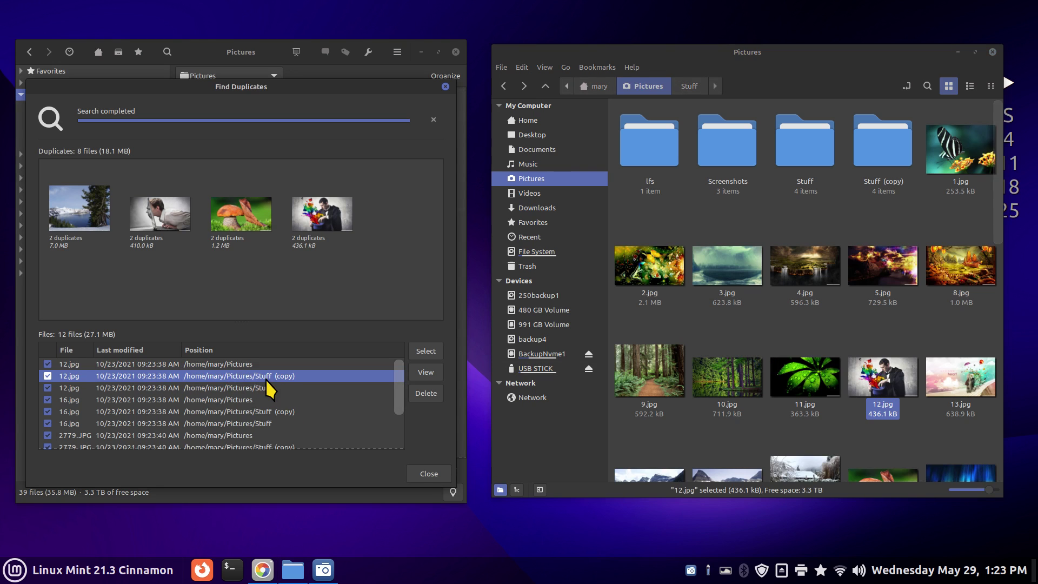
{"action": "double_click", "coordinate": [876, 154]}
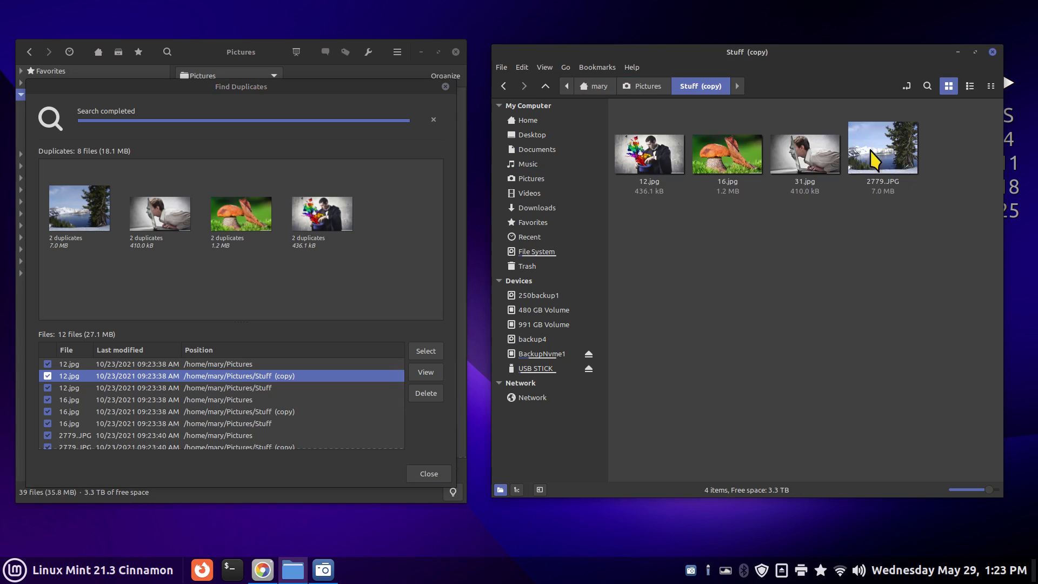
{"action": "left_click", "coordinate": [154, 388]}
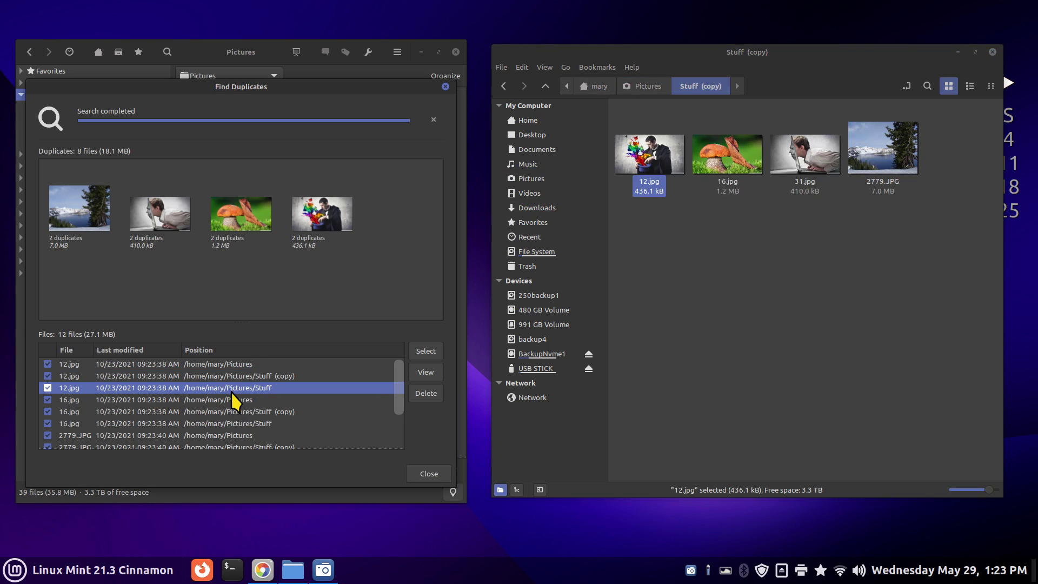
{"action": "left_click", "coordinate": [643, 85]}
{"action": "left_click", "coordinate": [808, 153]}
{"action": "double_click", "coordinate": [808, 153]}
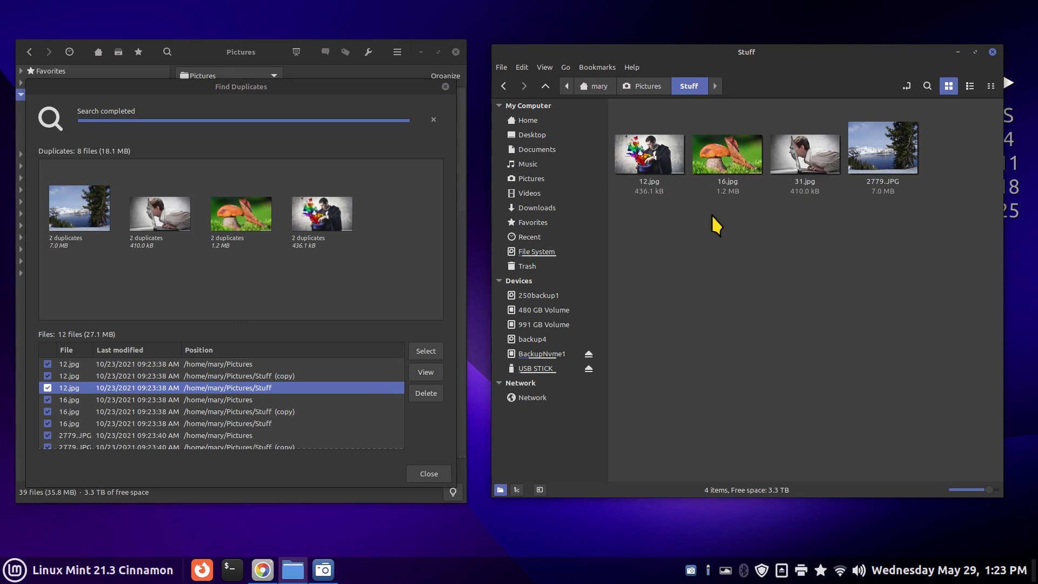
{"action": "left_click", "coordinate": [649, 154]}
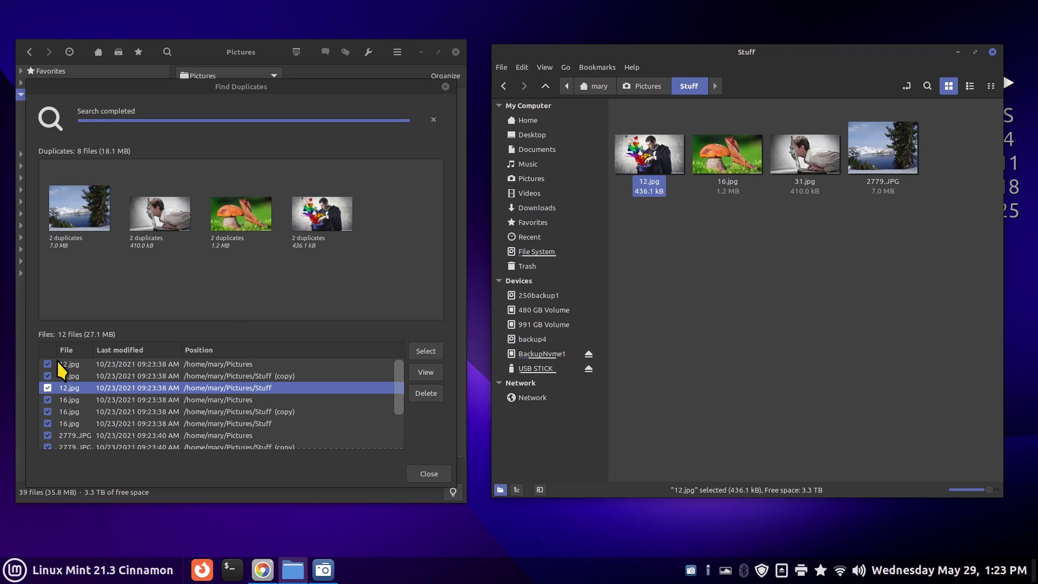
Inspect the three 16.jpg duplicates in Pictures, Stuff (copy) and Stuff
{"action": "left_click", "coordinate": [78, 400]}
{"action": "left_click", "coordinate": [75, 411]}
{"action": "left_click", "coordinate": [78, 424]}
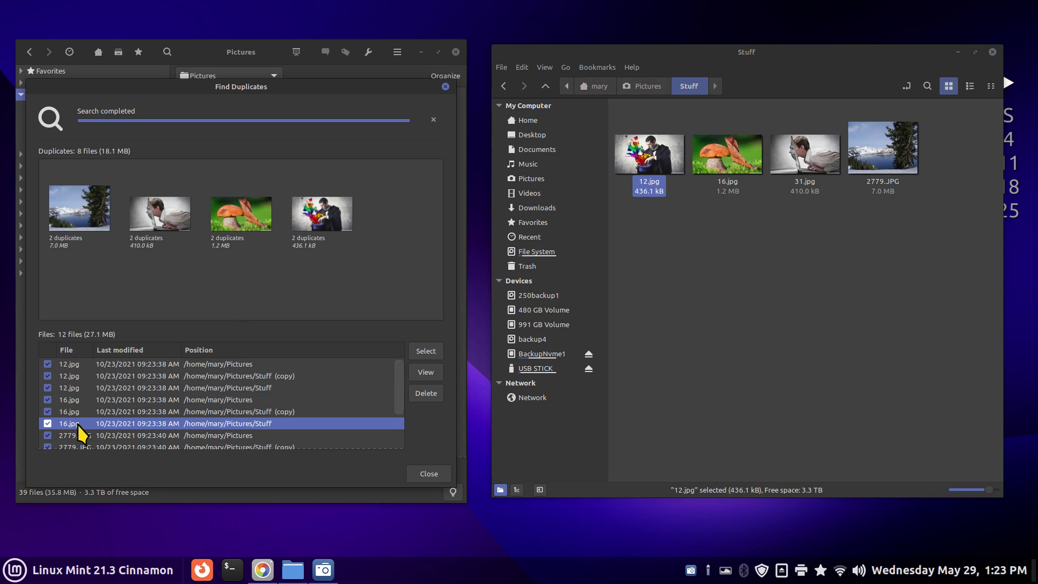
{"action": "left_click", "coordinate": [240, 401]}
{"action": "left_click", "coordinate": [246, 411]}
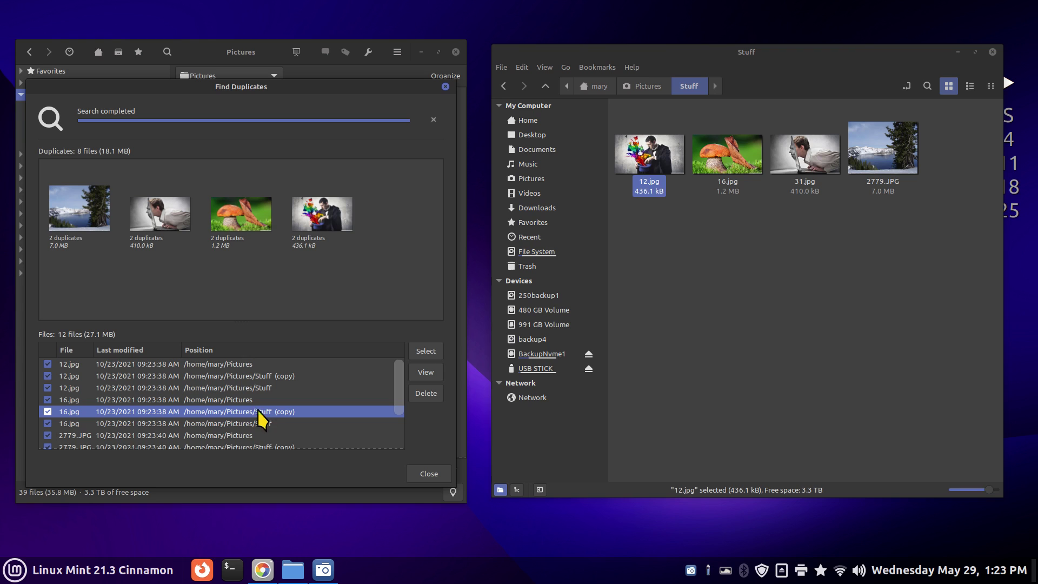
{"action": "left_click", "coordinate": [257, 424]}
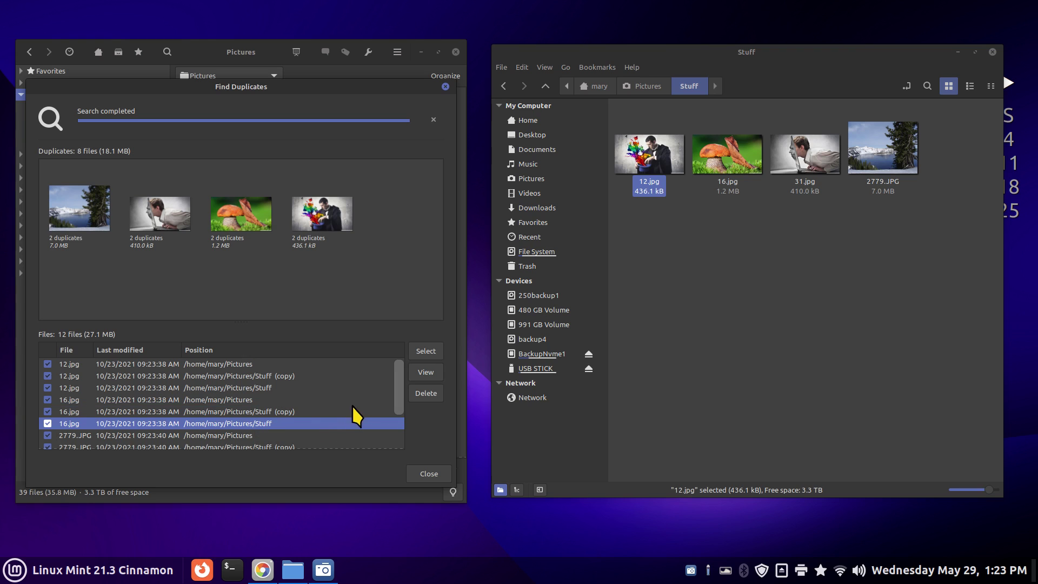
{"action": "left_click_drag", "start_coordinate": [398, 390], "coordinate": [398, 441]}
Locate the 2779.JPG duplicates in Stuff, Stuff (copy) and Pictures in Nemo
{"action": "key", "text": "Down"}
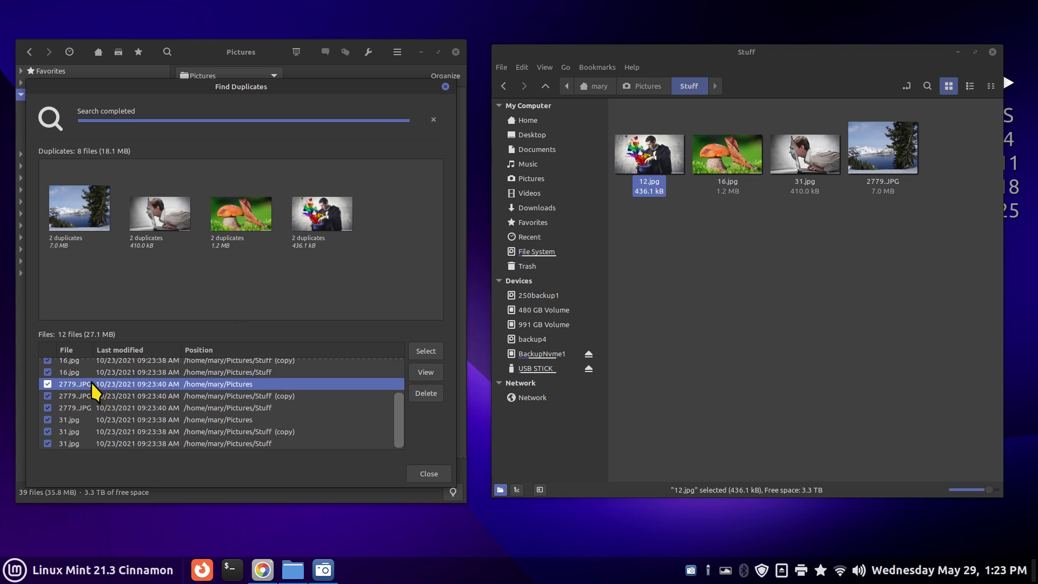
{"action": "left_click", "coordinate": [96, 396]}
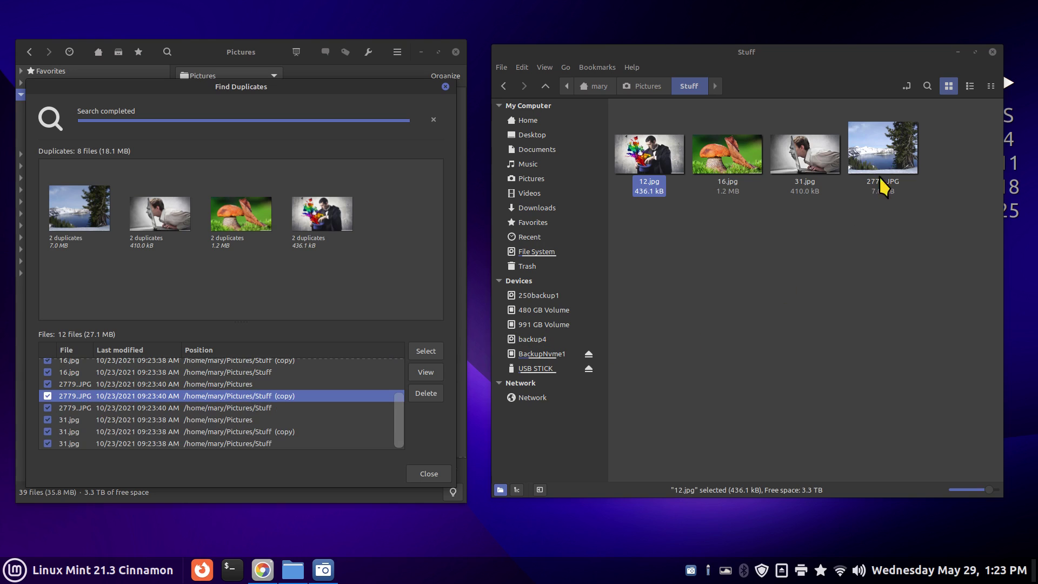
{"action": "left_click", "coordinate": [887, 163]}
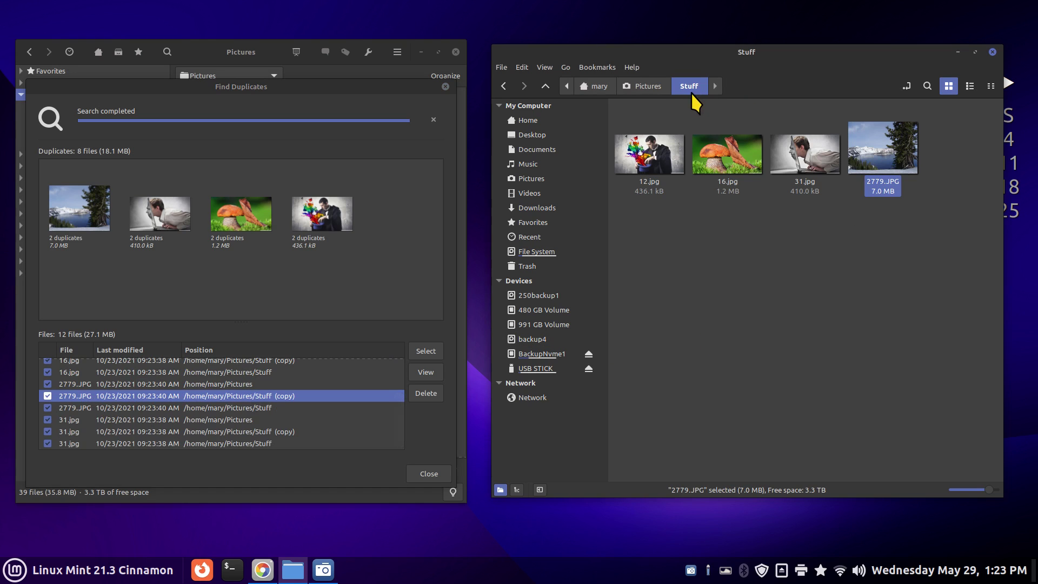
{"action": "left_click", "coordinate": [653, 86]}
{"action": "double_click", "coordinate": [884, 129]}
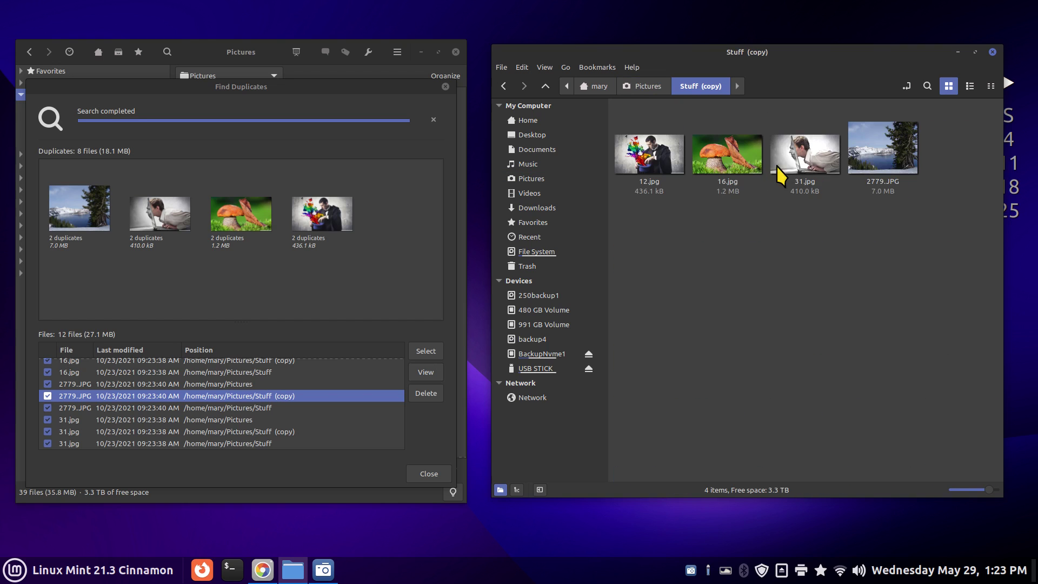
{"action": "left_click", "coordinate": [869, 151]}
{"action": "left_click", "coordinate": [653, 89]}
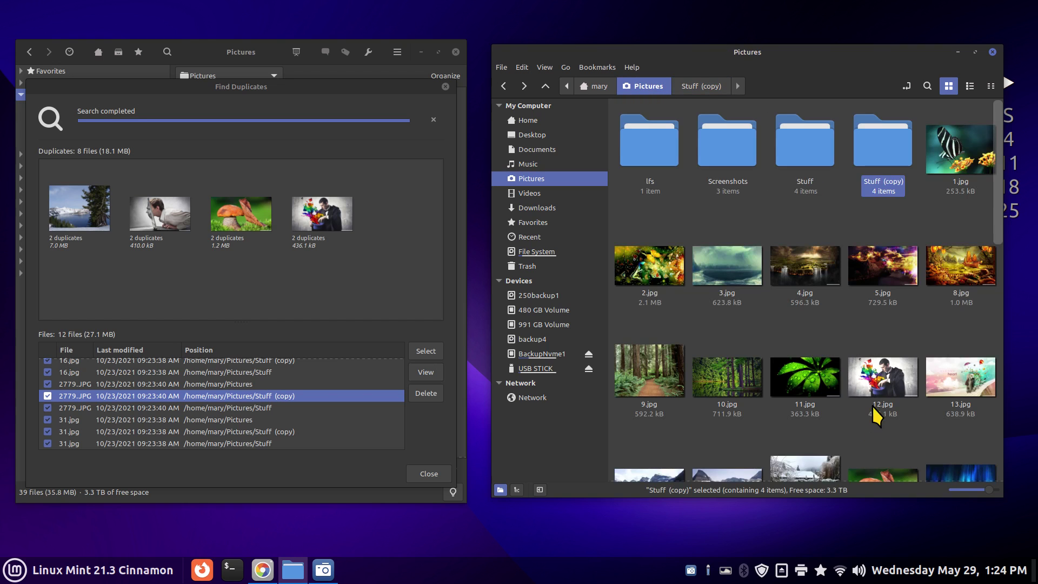
{"action": "scroll", "coordinate": [877, 389], "scroll_direction": "down", "scroll_amount": 5}
{"action": "scroll", "coordinate": [879, 389], "scroll_direction": "down", "scroll_amount": 4}
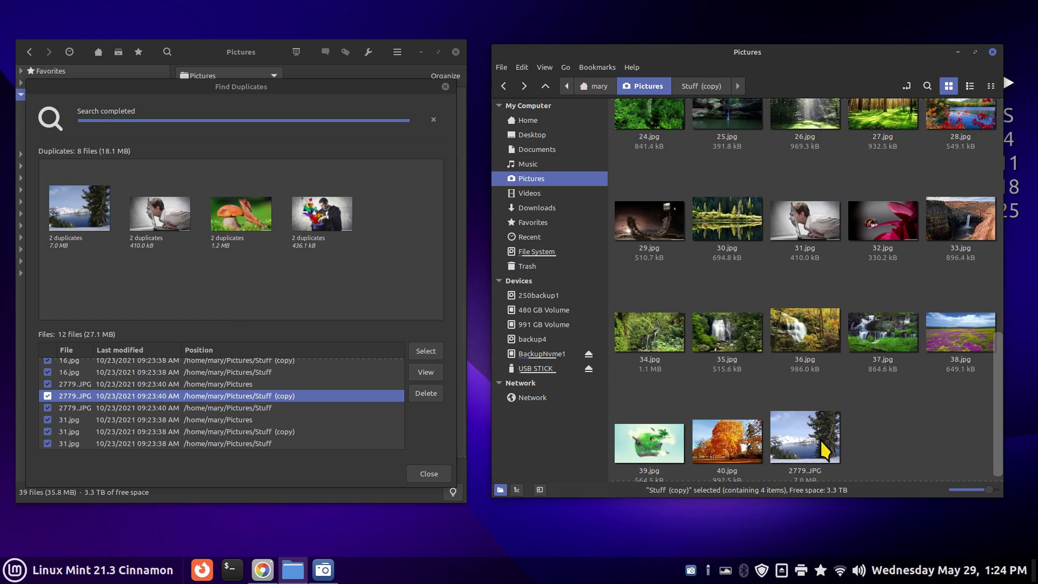
{"action": "left_click", "coordinate": [786, 453]}
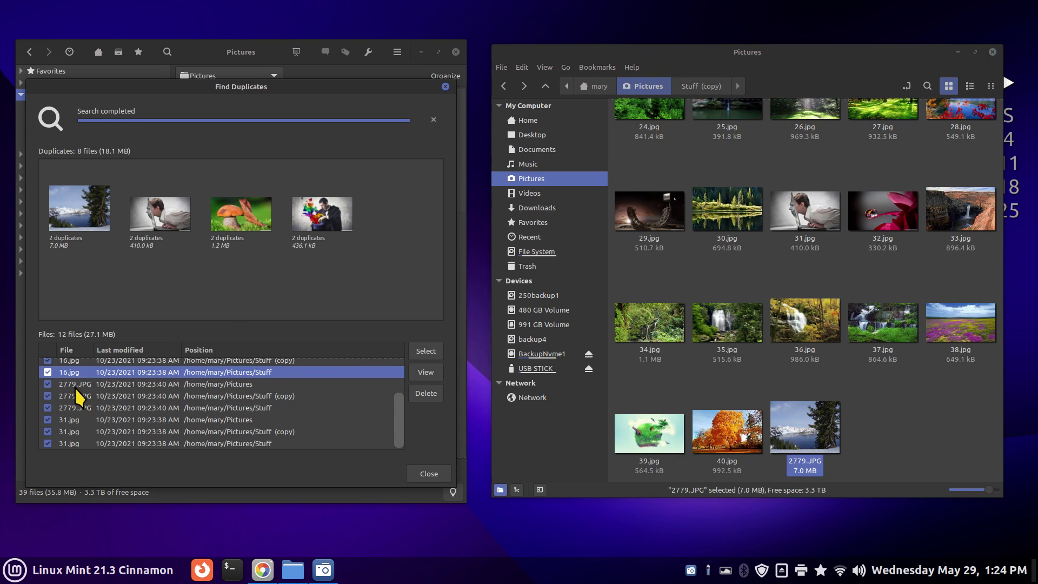
{"action": "left_click", "coordinate": [78, 409]}
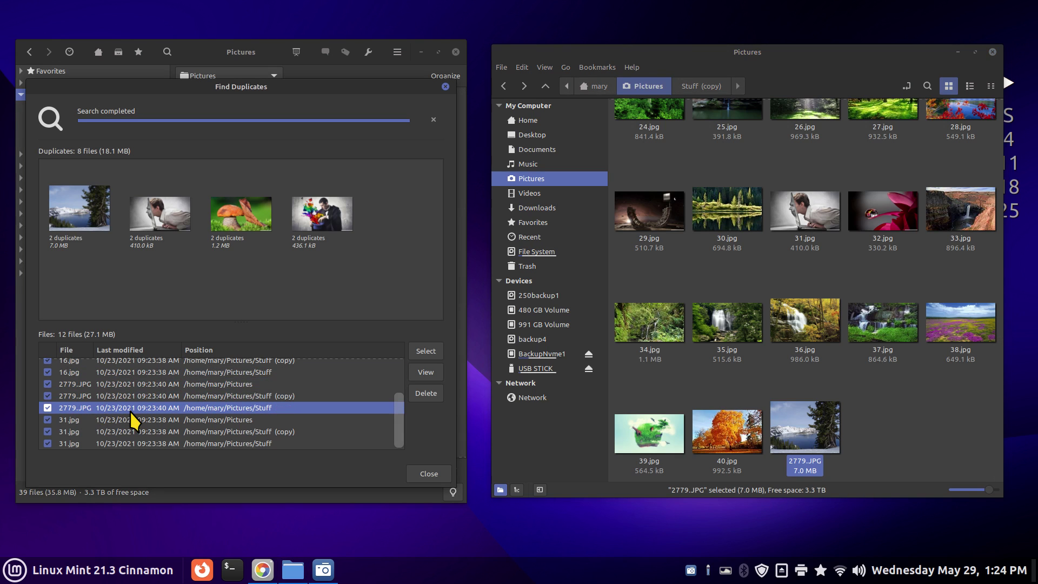
Trace the 31.jpg duplicates to Pictures, Stuff (copy) and Stuff
{"action": "left_click", "coordinate": [101, 420]}
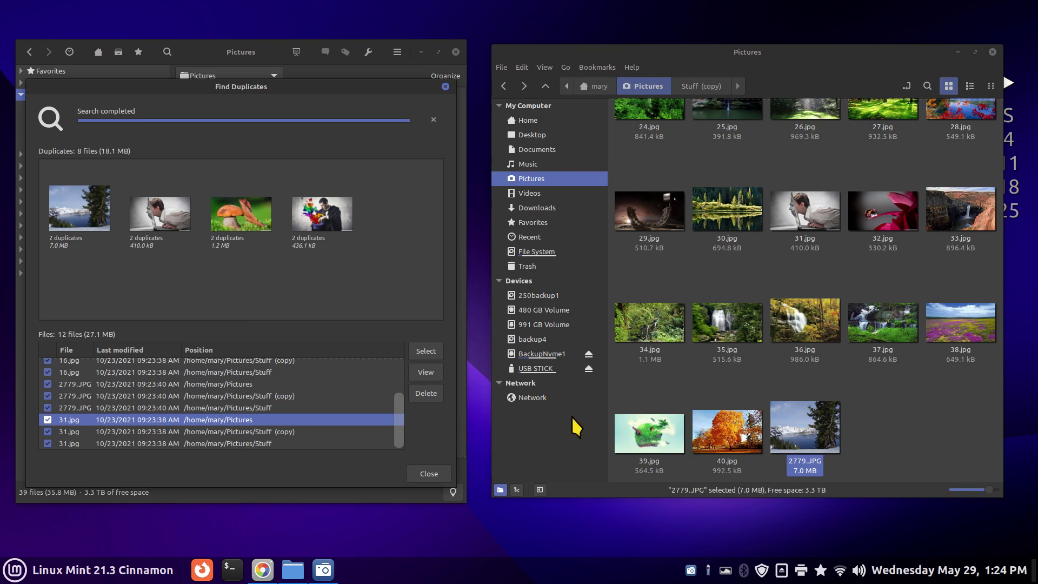
{"action": "left_click", "coordinate": [811, 214]}
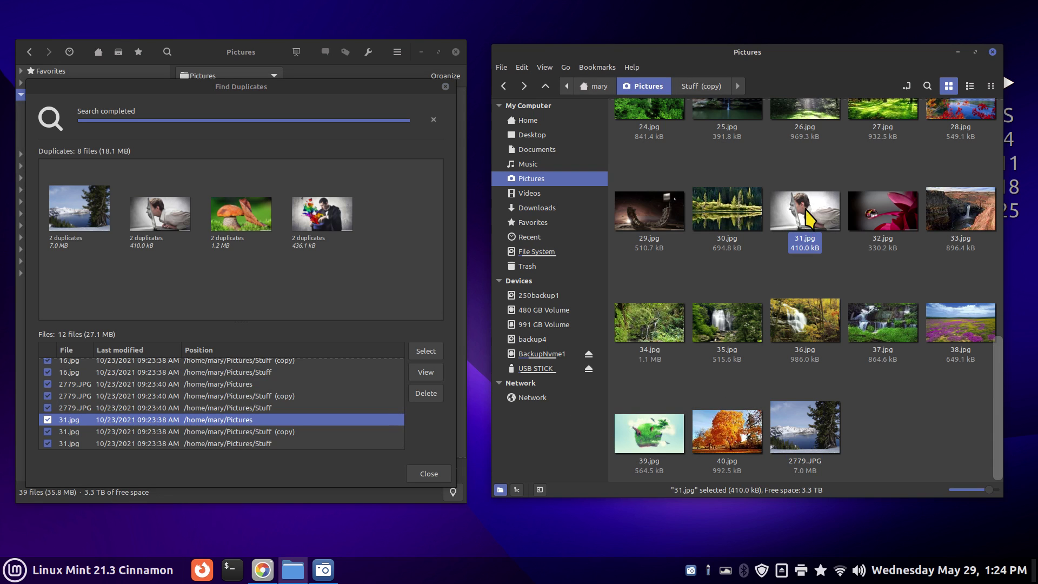
{"action": "left_click", "coordinate": [96, 433]}
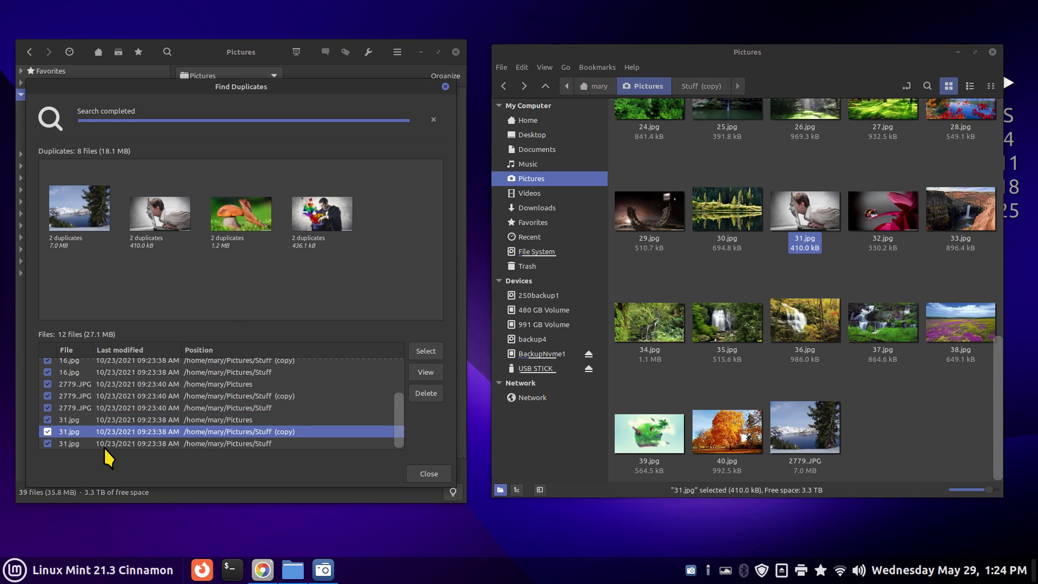
{"action": "left_click", "coordinate": [103, 447]}
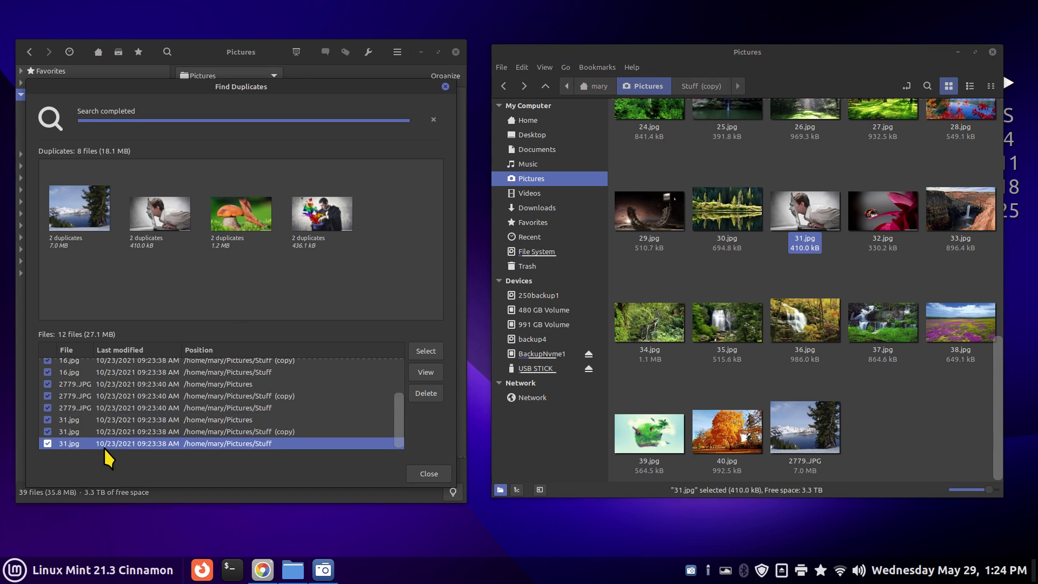
{"action": "left_click", "coordinate": [425, 394]}
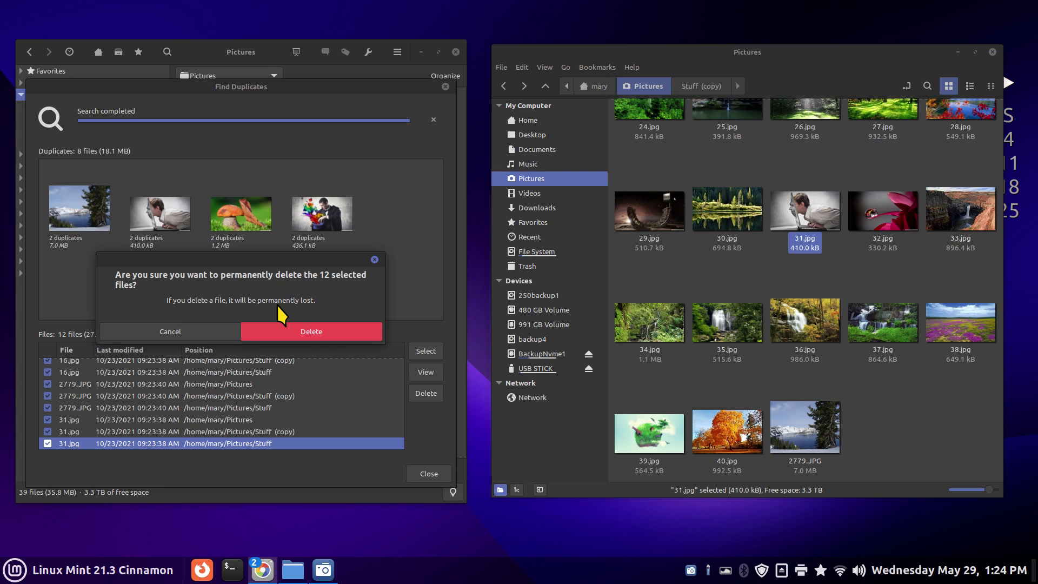
{"action": "left_click", "coordinate": [186, 331]}
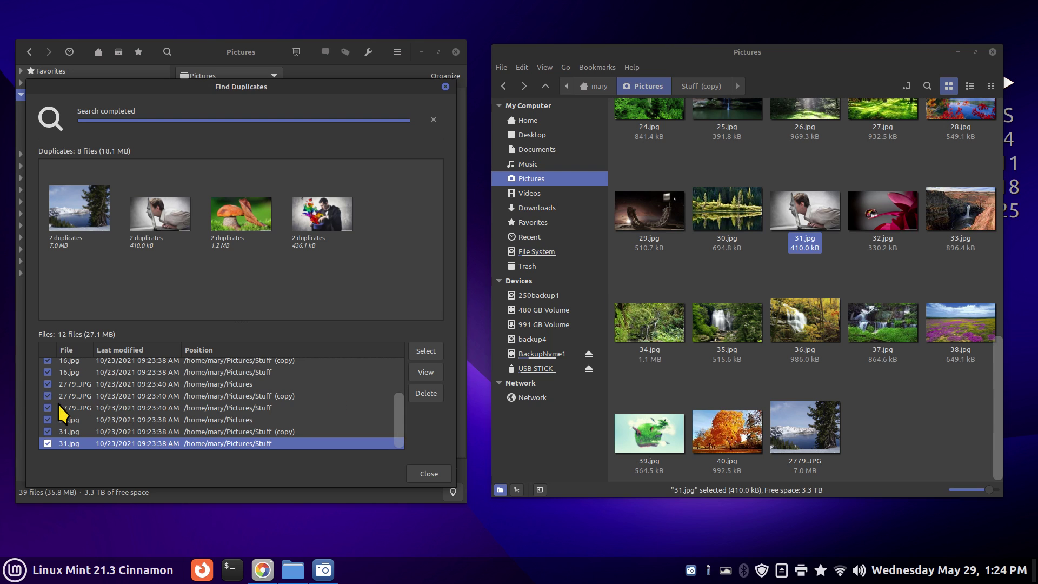
Uncheck every duplicate except the 31.jpg in Stuff (copy)
{"action": "left_click_drag", "start_coordinate": [397, 418], "coordinate": [392, 353]}
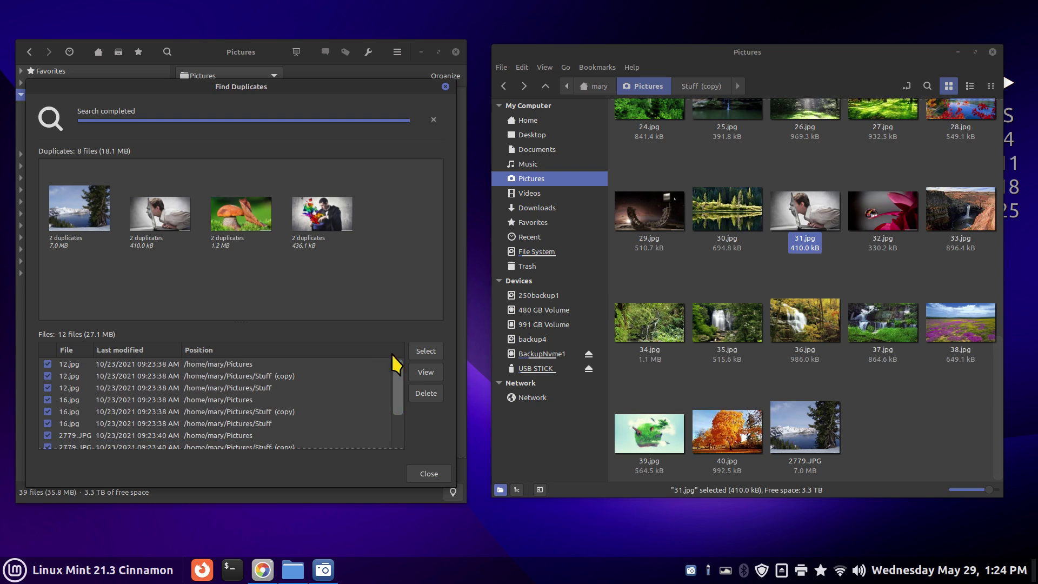
{"action": "left_click", "coordinate": [46, 364]}
{"action": "left_click", "coordinate": [48, 376]}
{"action": "left_click", "coordinate": [47, 387]}
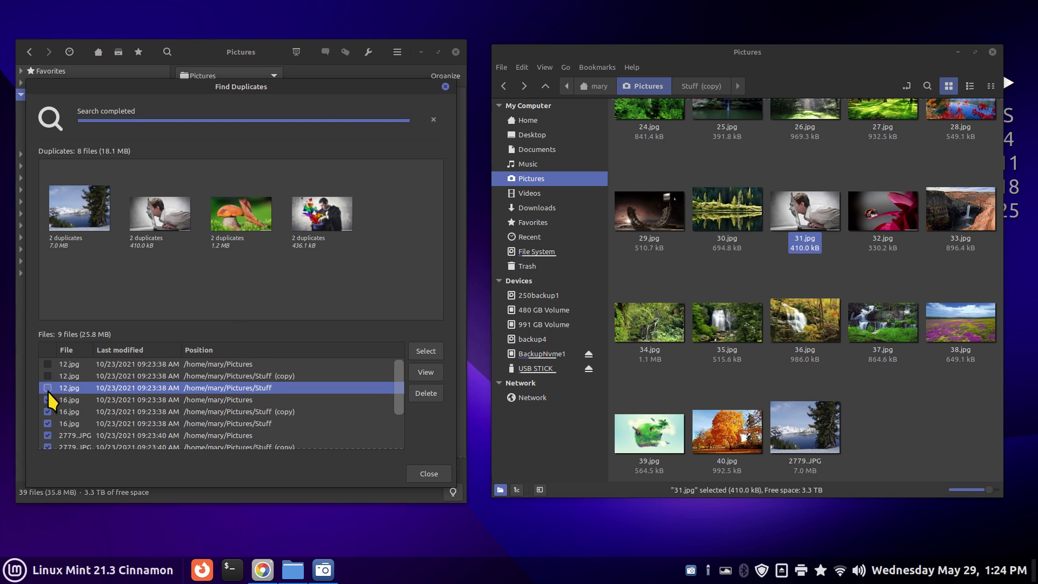
{"action": "left_click", "coordinate": [47, 399]}
{"action": "left_click", "coordinate": [47, 411]}
{"action": "left_click", "coordinate": [47, 423]}
{"action": "left_click", "coordinate": [48, 435]}
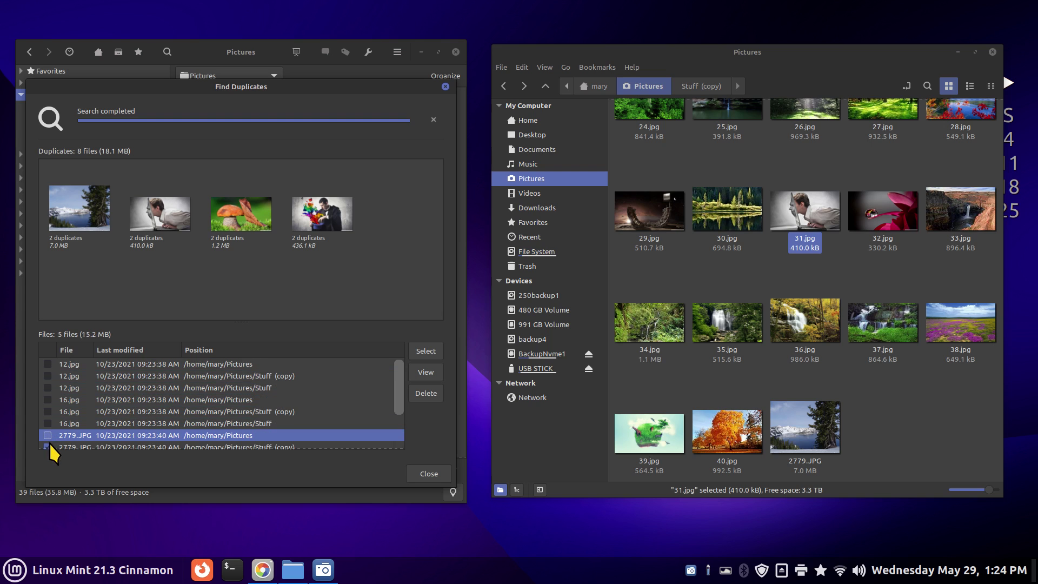
{"action": "scroll", "coordinate": [142, 415], "scroll_direction": "down", "scroll_amount": 2}
{"action": "left_click", "coordinate": [47, 395]}
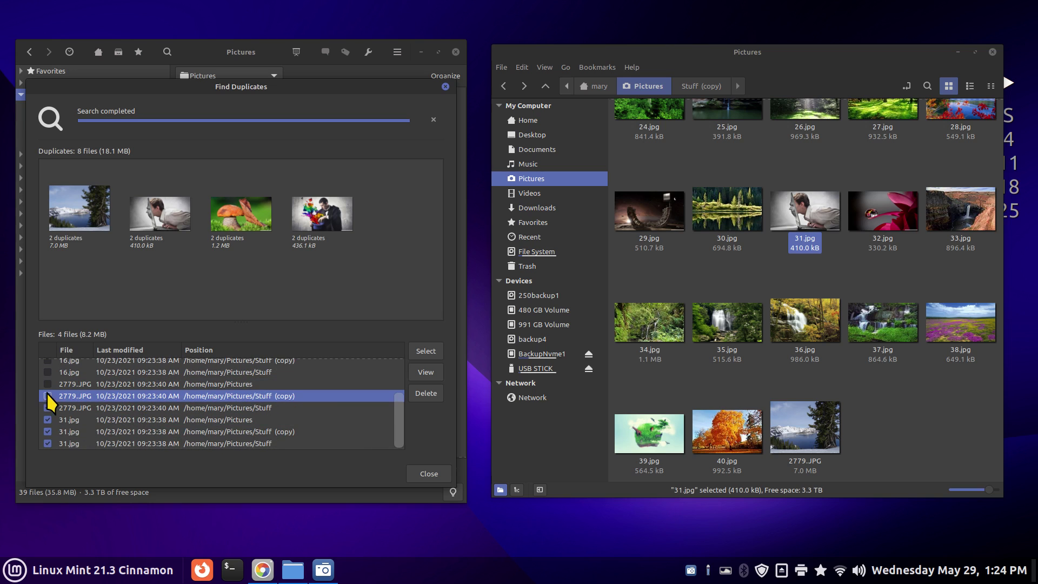
{"action": "left_click", "coordinate": [47, 408]}
{"action": "left_click", "coordinate": [47, 419]}
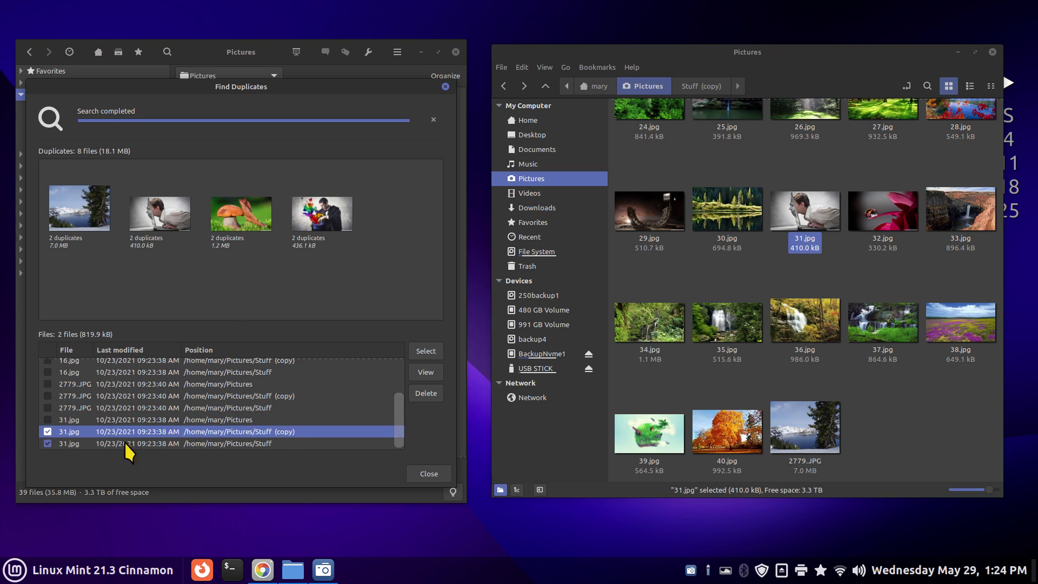
{"action": "left_click", "coordinate": [49, 444]}
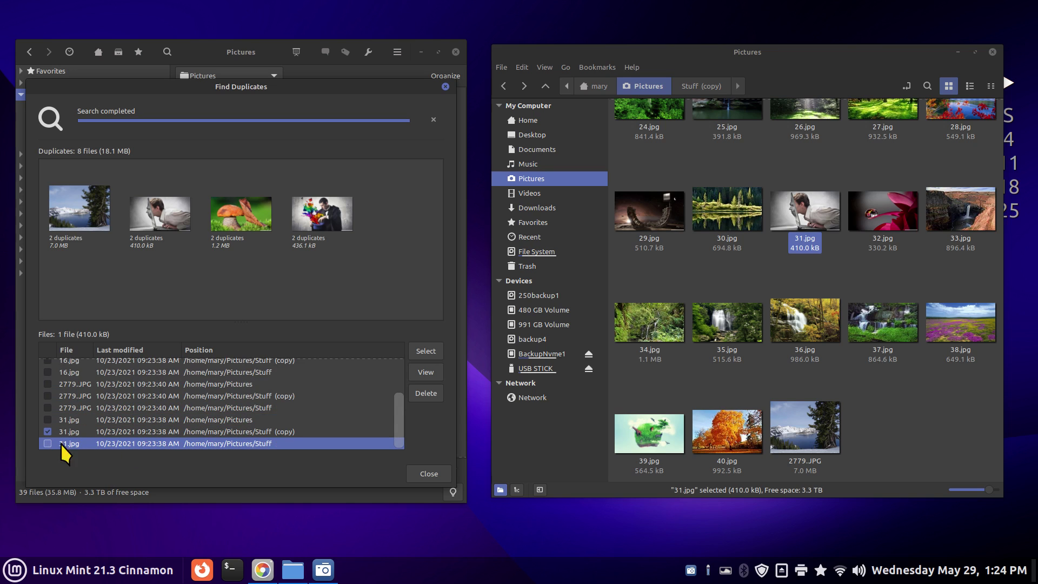
Empty Nemo's Trash, then permanently delete the Stuff (copy) 31.jpg duplicate
{"action": "left_click", "coordinate": [557, 266]}
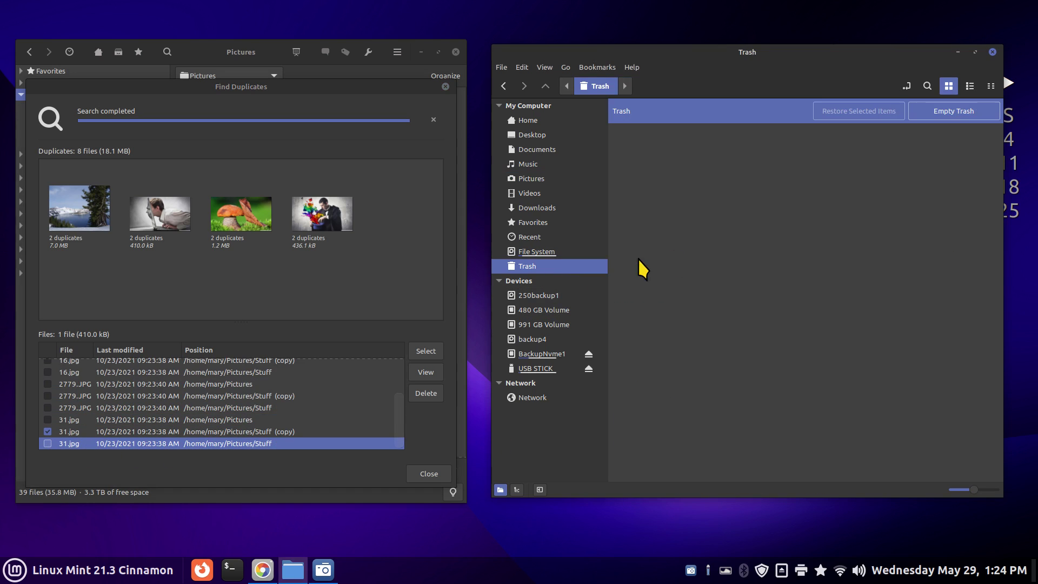
{"action": "left_click", "coordinate": [954, 114]}
{"action": "left_click", "coordinate": [789, 315]}
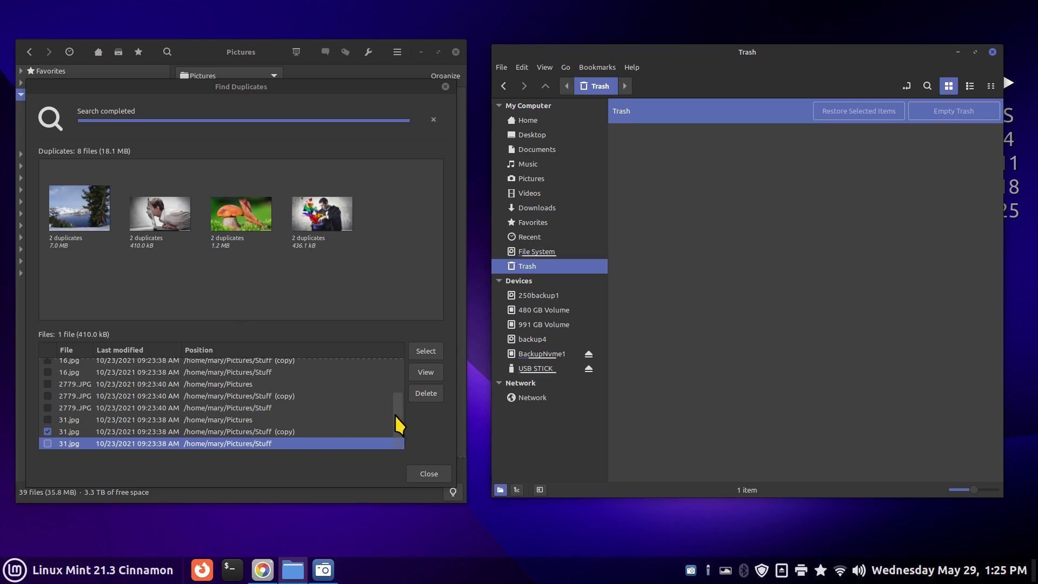
{"action": "left_click", "coordinate": [430, 393]}
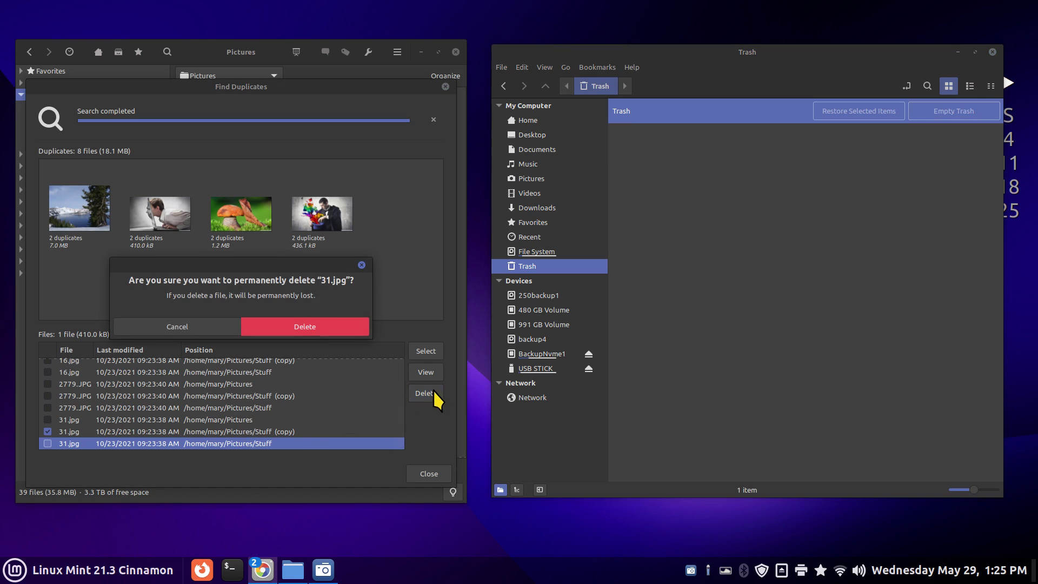
{"action": "left_click", "coordinate": [309, 325]}
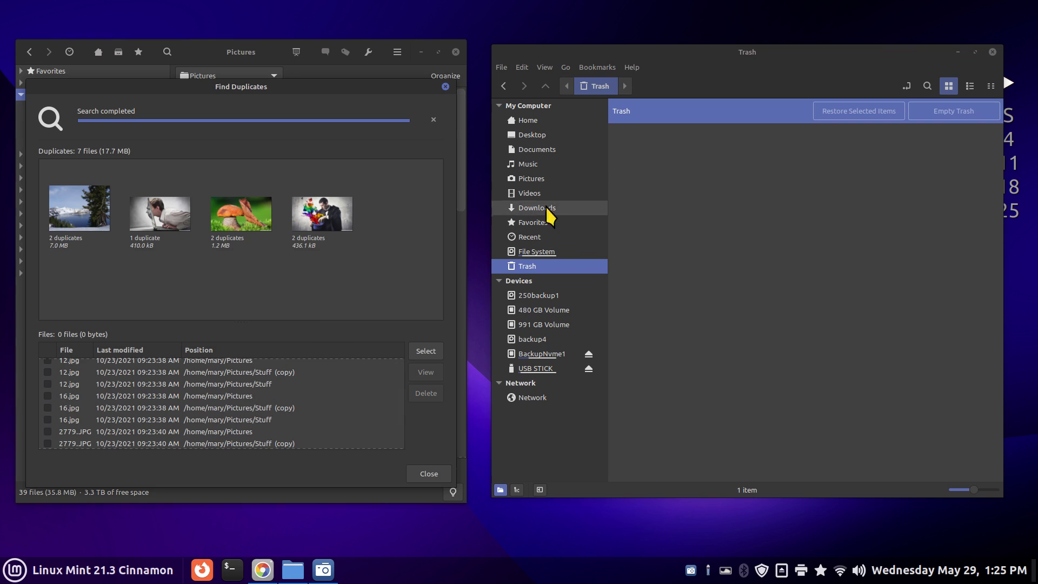
Open Stuff (copy) and then Stuff in Nemo to confirm only Stuff keeps 31.jpg
{"action": "left_click", "coordinate": [530, 179]}
{"action": "double_click", "coordinate": [878, 155]}
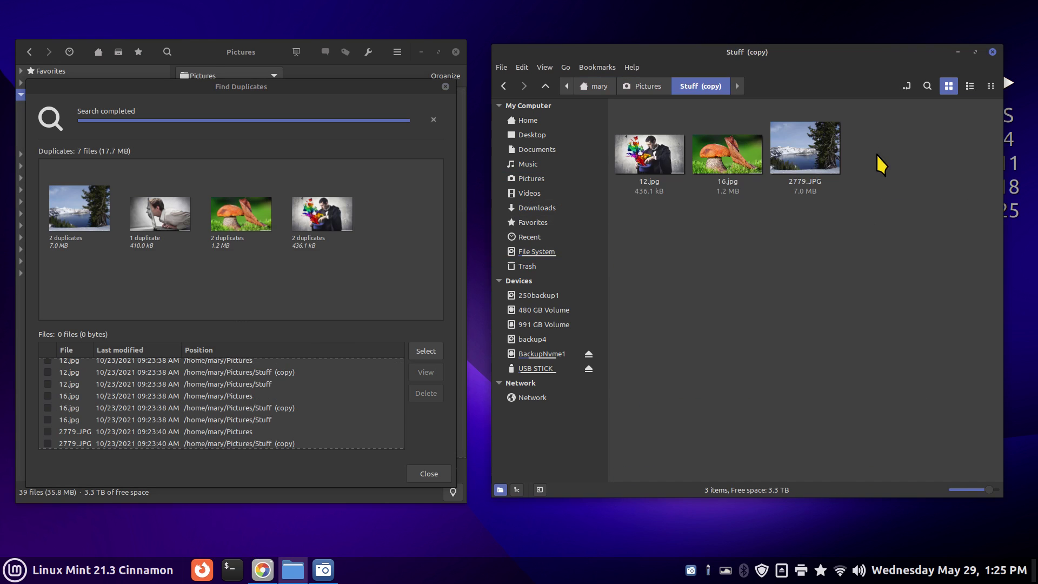
{"action": "left_click", "coordinate": [645, 88]}
{"action": "double_click", "coordinate": [817, 141]}
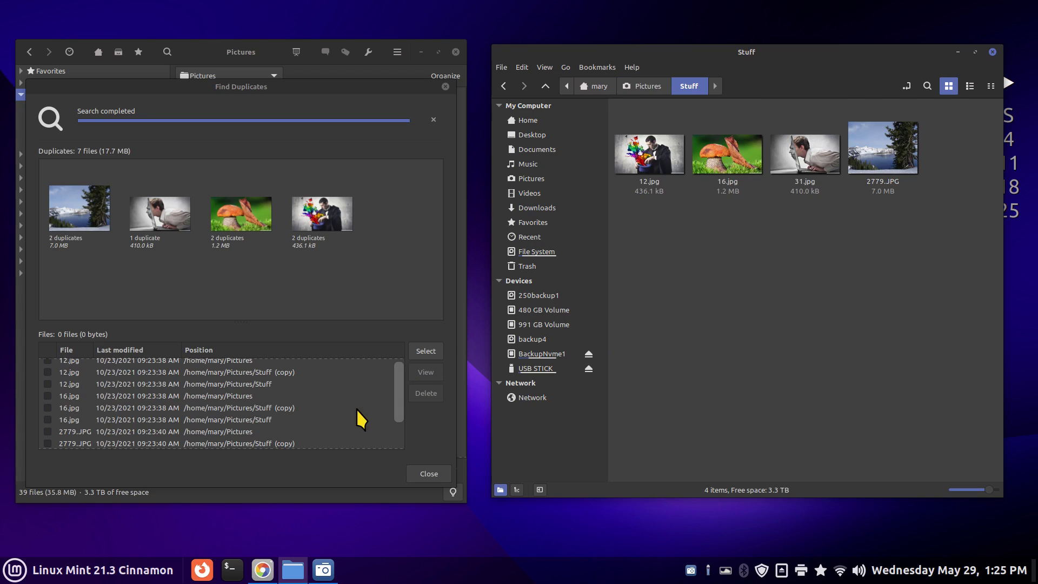
Close the Find Duplicates results and Pix, then move the Nemo window aside
{"action": "left_click", "coordinate": [445, 87]}
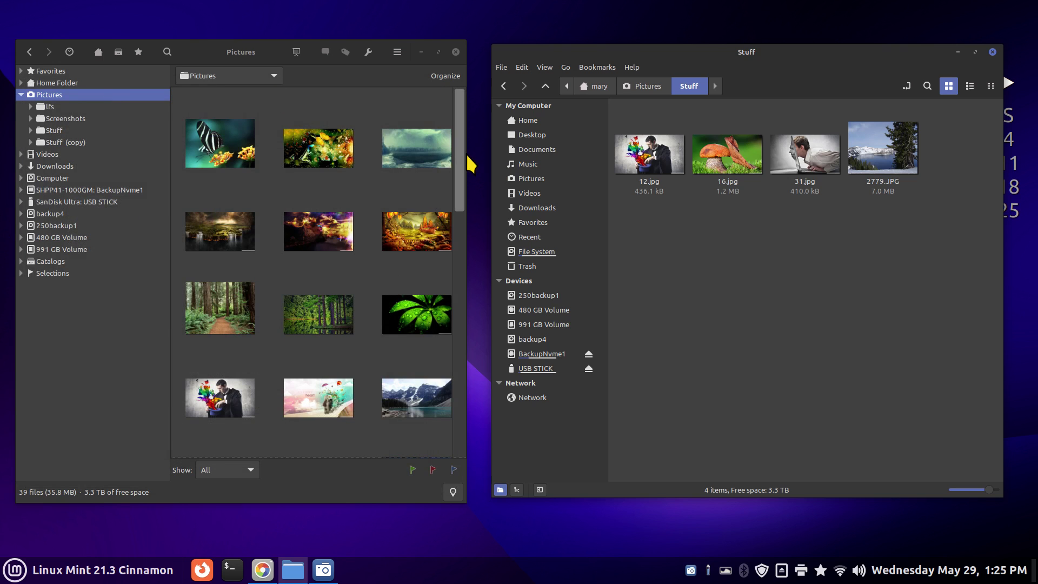
{"action": "left_click_drag", "start_coordinate": [459, 179], "coordinate": [459, 55]}
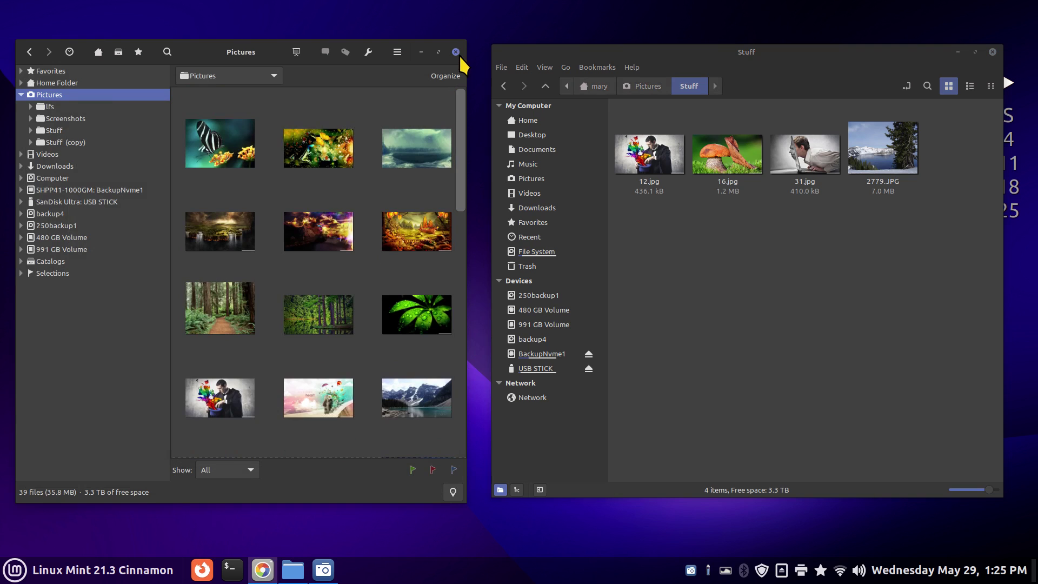
{"action": "left_click", "coordinate": [458, 53]}
{"action": "left_click_drag", "start_coordinate": [740, 57], "coordinate": [457, 53]}
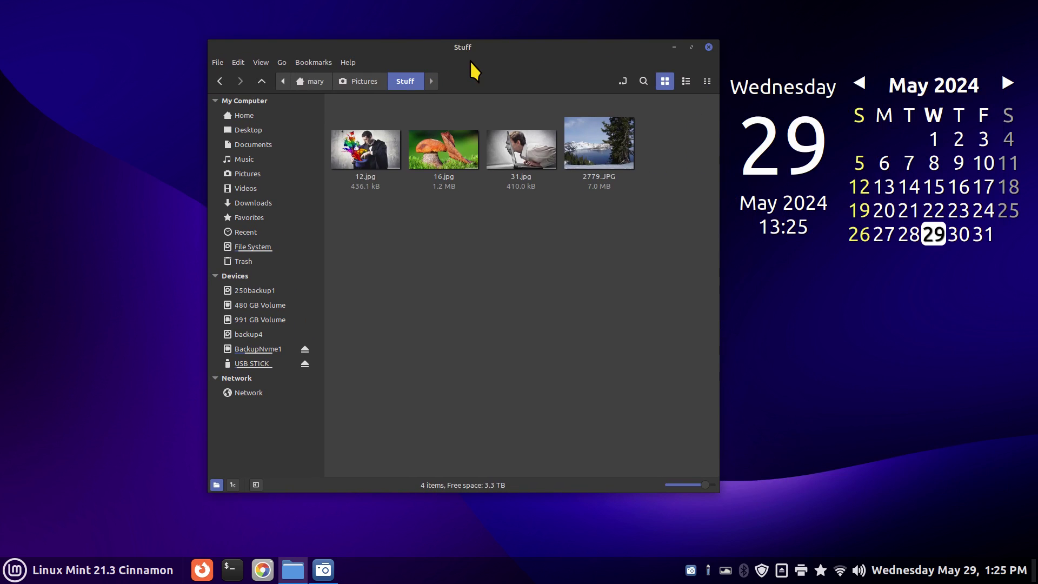
Close Nemo, launch Software Manager from the Mint menu, and move its window up-left
{"action": "left_click", "coordinate": [708, 47]}
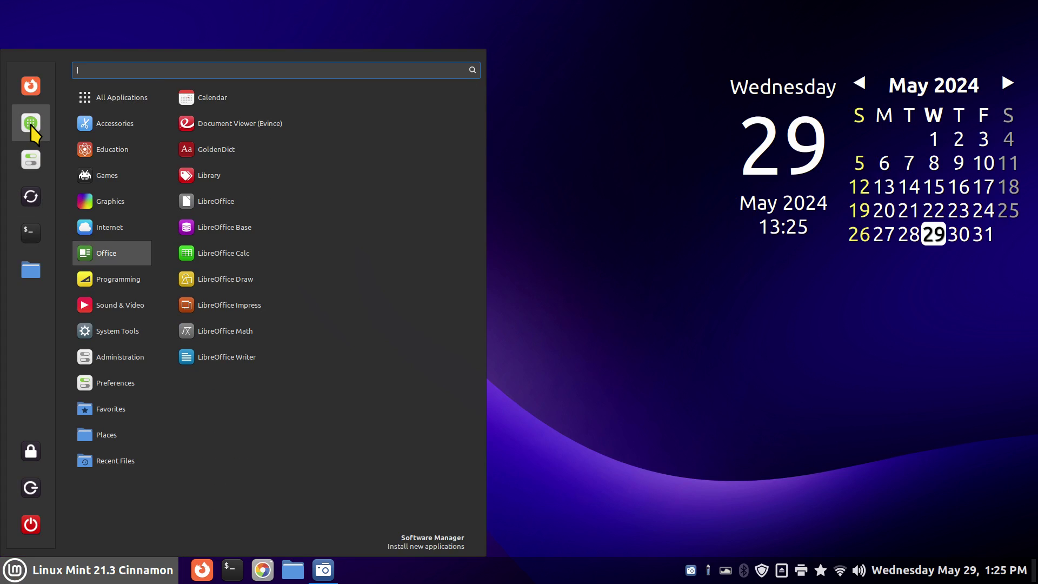
{"action": "left_click", "coordinate": [30, 125]}
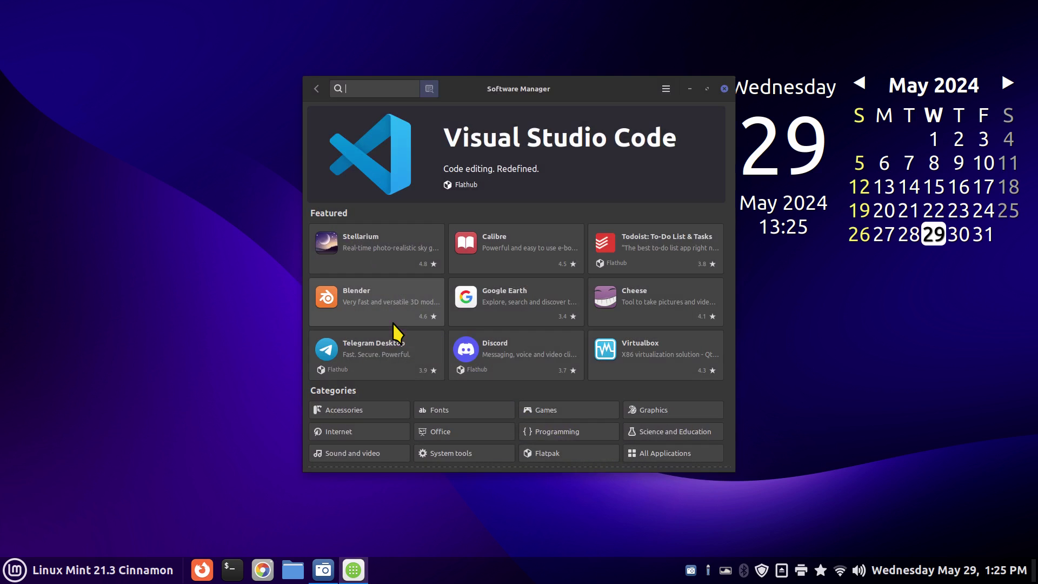
{"action": "left_click_drag", "start_coordinate": [525, 89], "coordinate": [334, 75]}
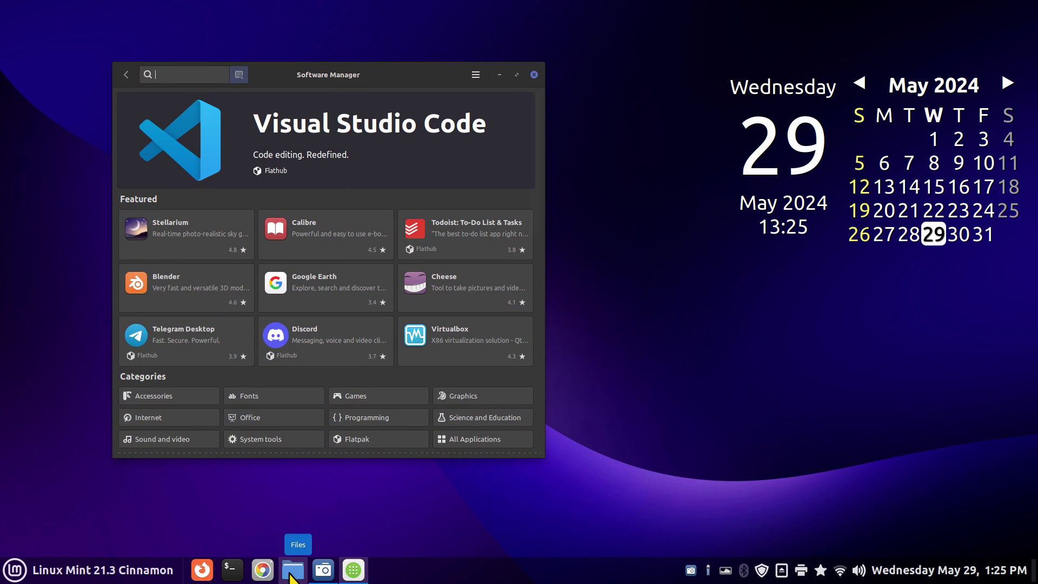
Open the Linux Duplicate Files note from USB STICK > Mis Documents
{"action": "left_click", "coordinate": [293, 569]}
{"action": "left_click", "coordinate": [87, 353]}
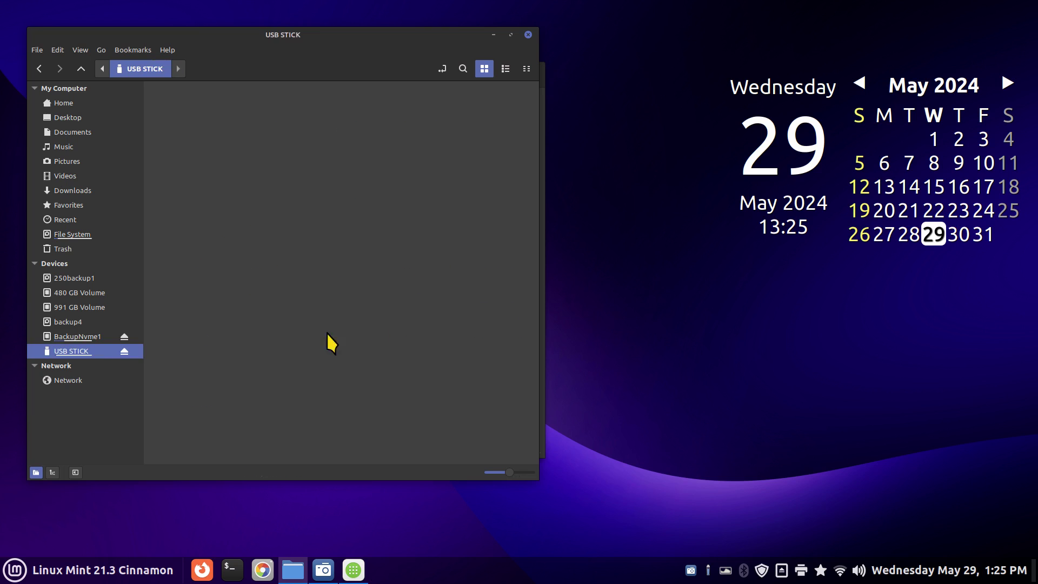
{"action": "double_click", "coordinate": [186, 173]}
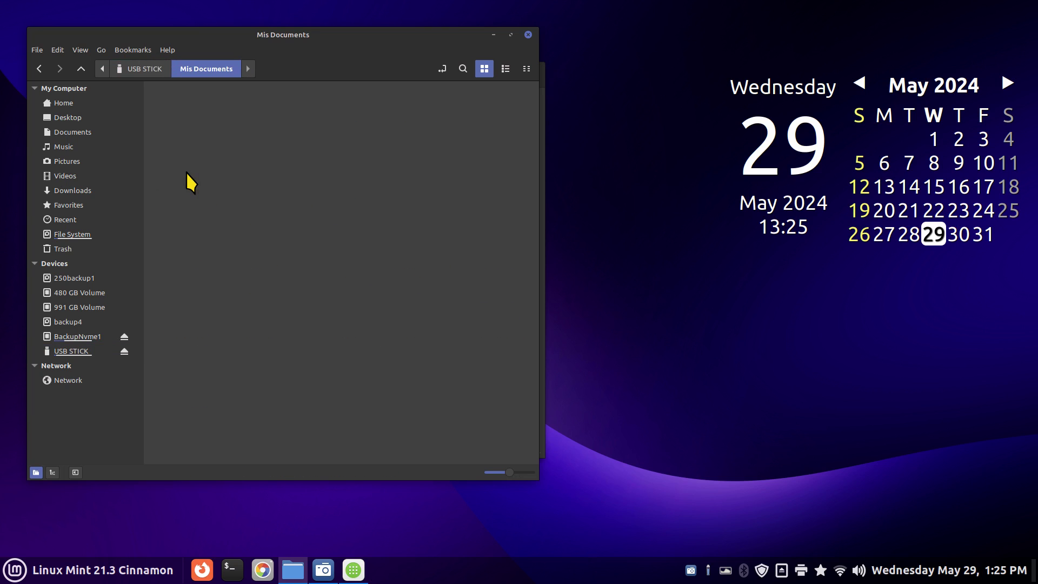
{"action": "double_click", "coordinate": [338, 173]}
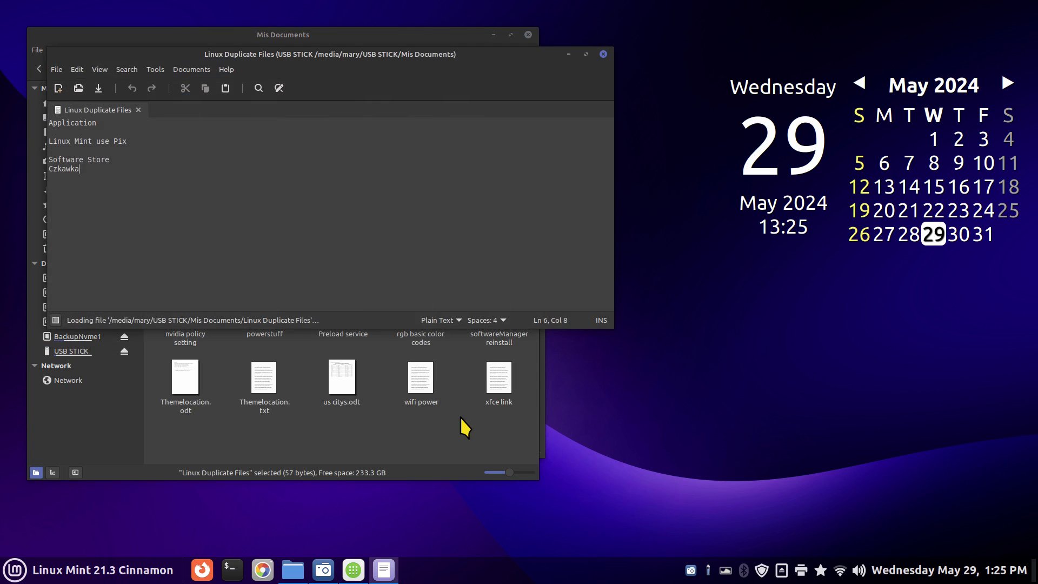
Select and copy the word Czkawka in the note
{"action": "left_click_drag", "start_coordinate": [50, 169], "coordinate": [84, 170]}
{"action": "right_click", "coordinate": [65, 169]}
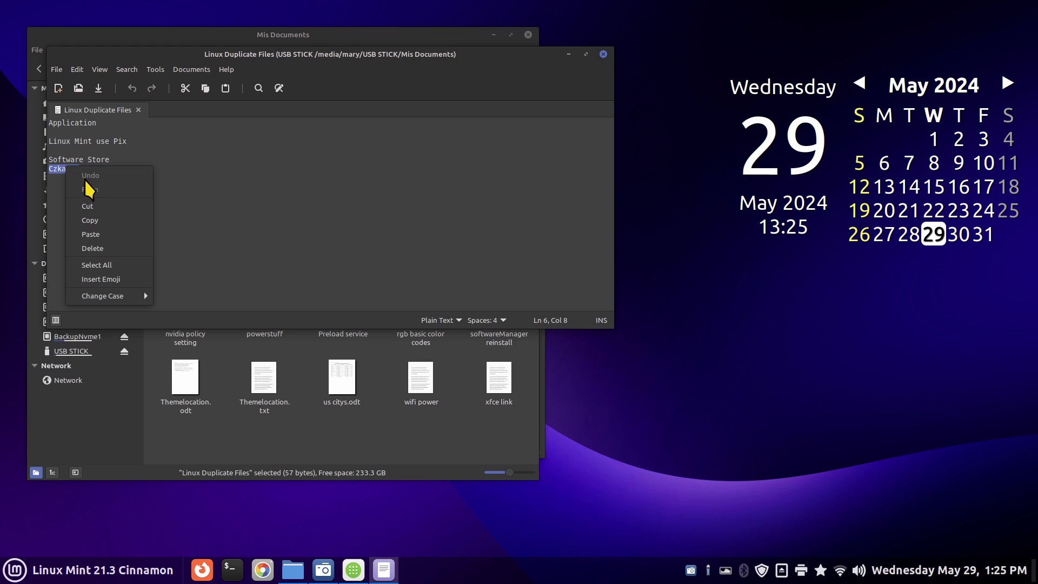
{"action": "left_click", "coordinate": [101, 220]}
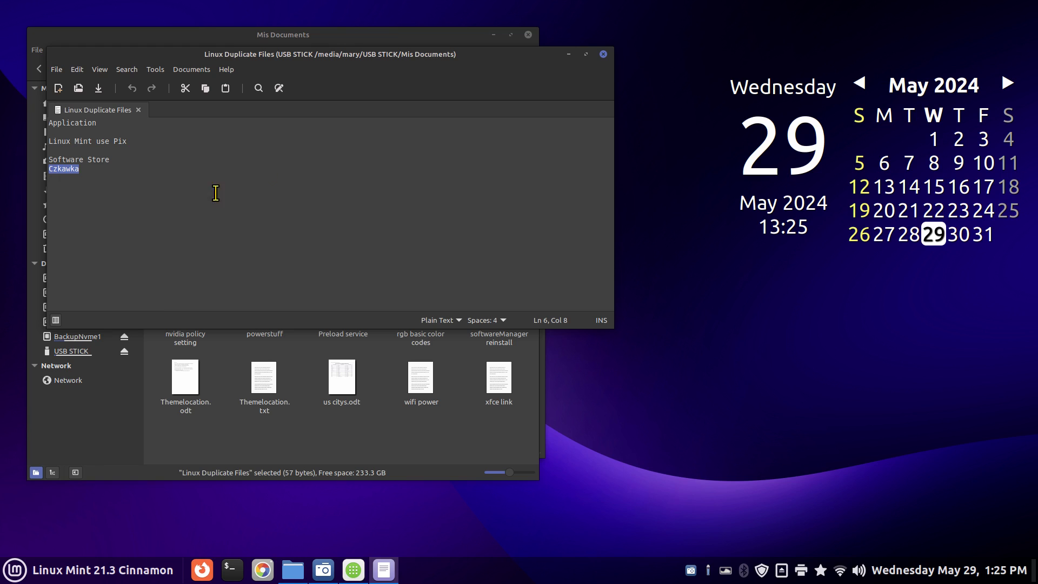
Close the text editor and file manager, then paste 'Czkawka' into the software search
{"action": "left_click", "coordinate": [603, 54]}
{"action": "left_click", "coordinate": [528, 35]}
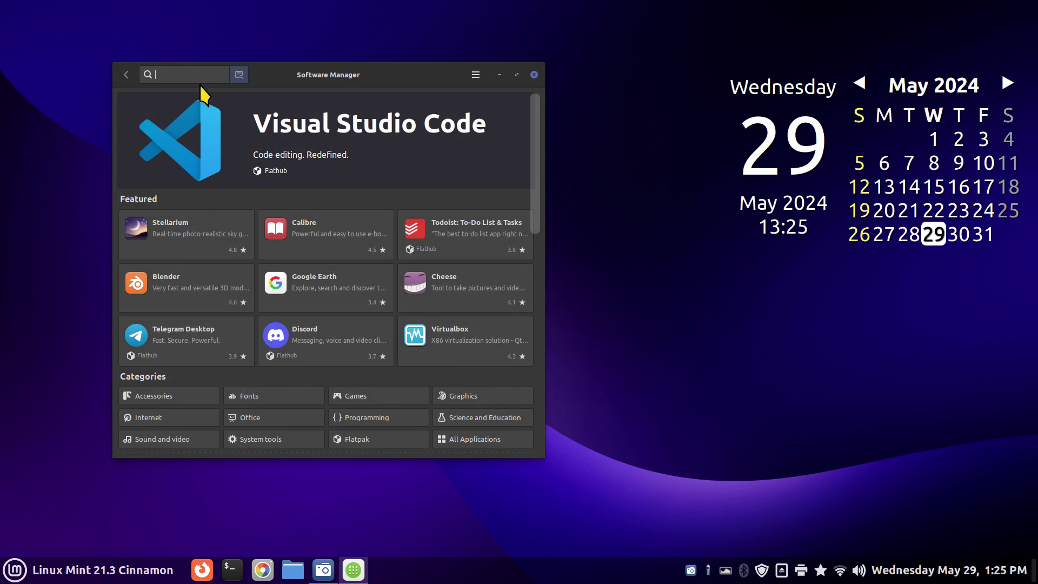
{"action": "right_click", "coordinate": [165, 71]}
{"action": "left_click", "coordinate": [191, 108]}
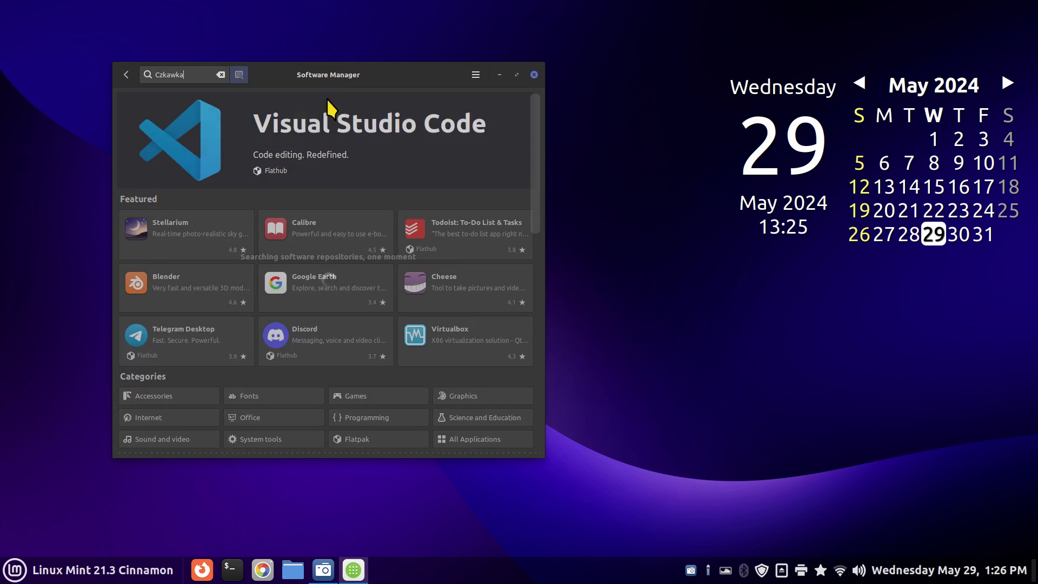
Open the Czkawka details page and advance through three of its screenshots
{"action": "left_click_drag", "start_coordinate": [306, 72], "coordinate": [421, 111]}
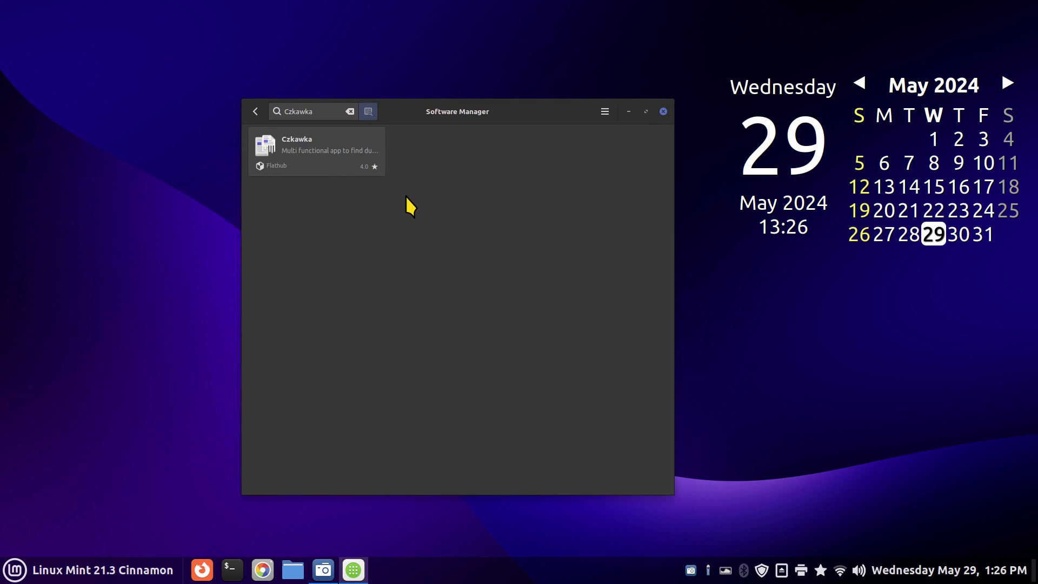
{"action": "left_click", "coordinate": [377, 160]}
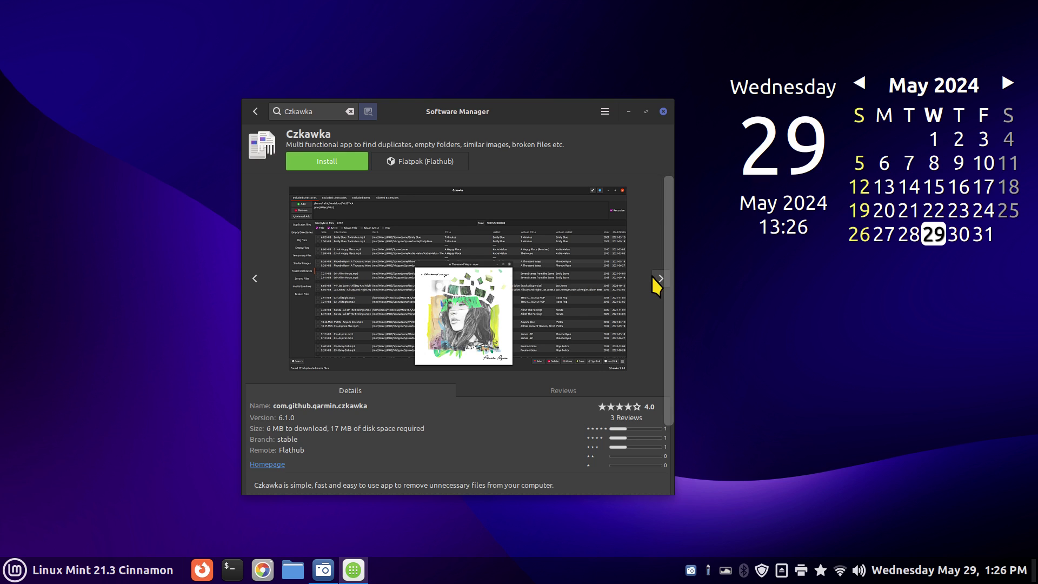
{"action": "left_click", "coordinate": [653, 276]}
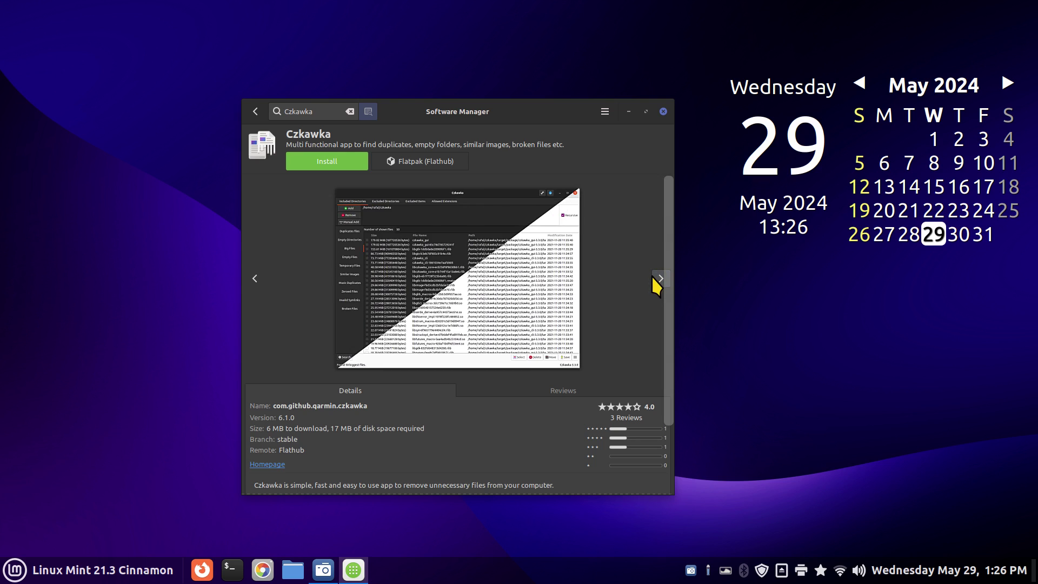
{"action": "left_click", "coordinate": [659, 278]}
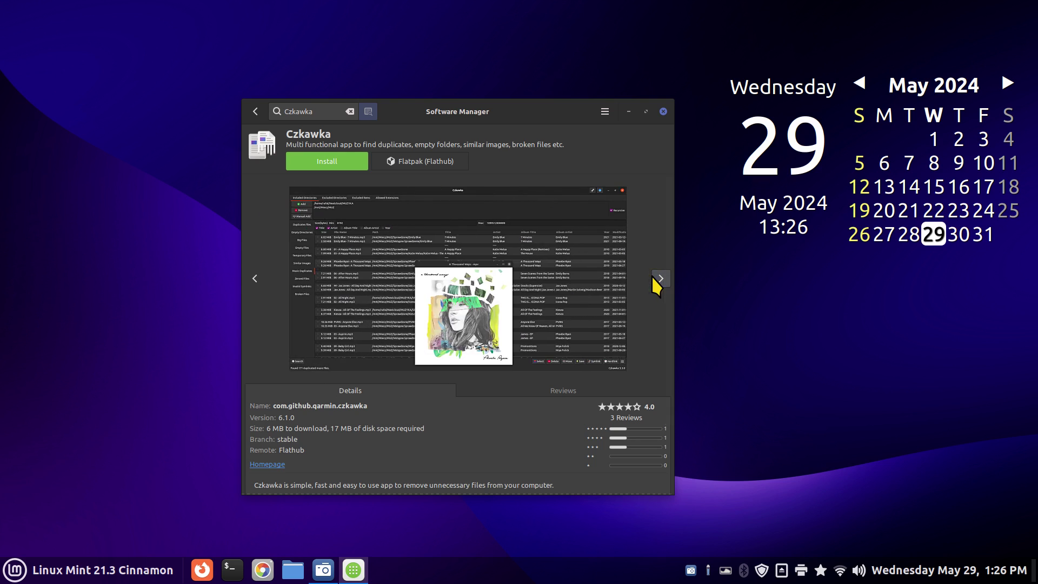
{"action": "left_click", "coordinate": [653, 278]}
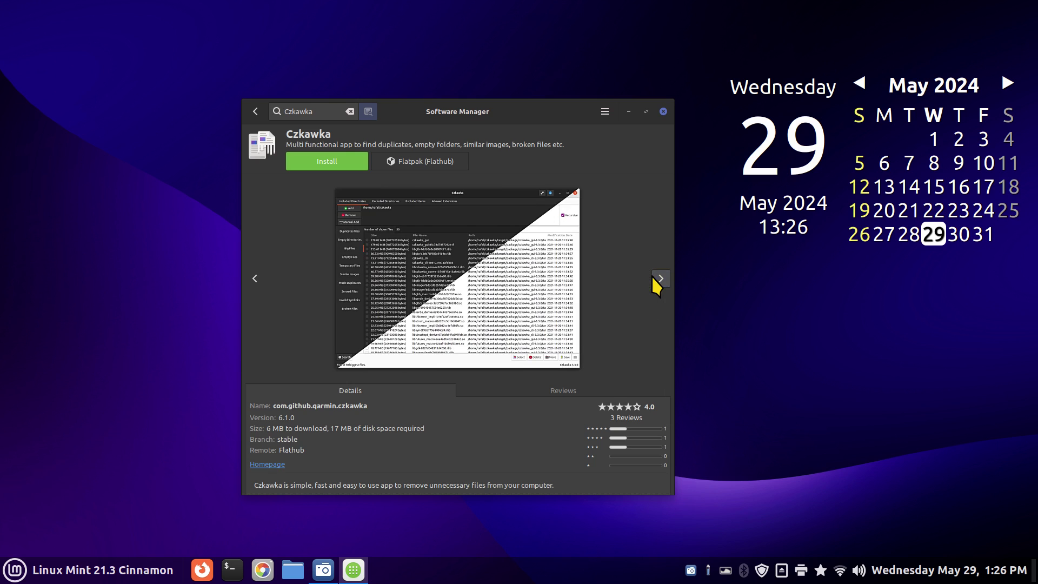
In a new file manager window, browse Documents > scripts > script backups
{"action": "left_click", "coordinate": [292, 570]}
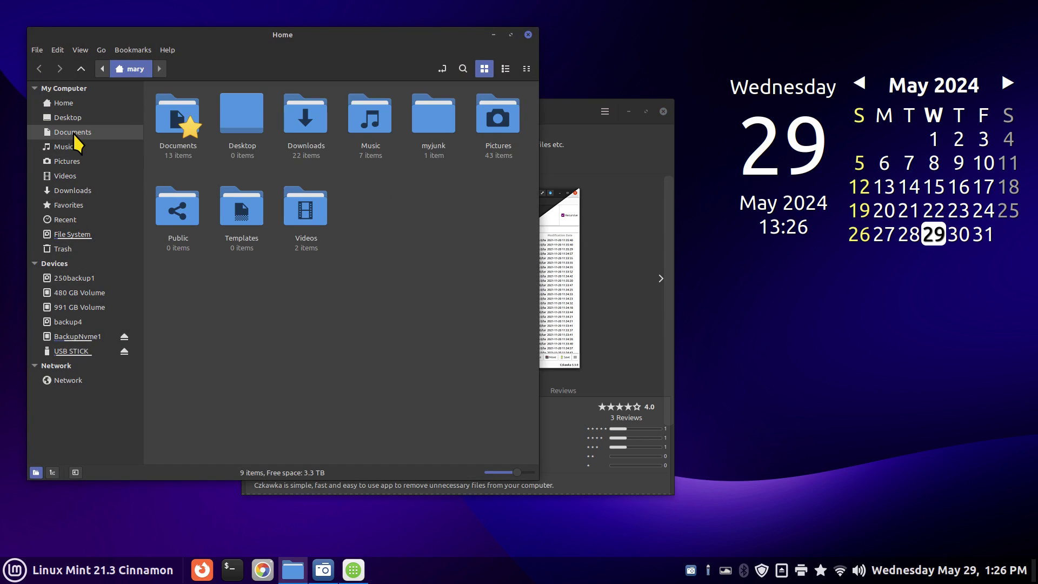
{"action": "left_click", "coordinate": [73, 132]}
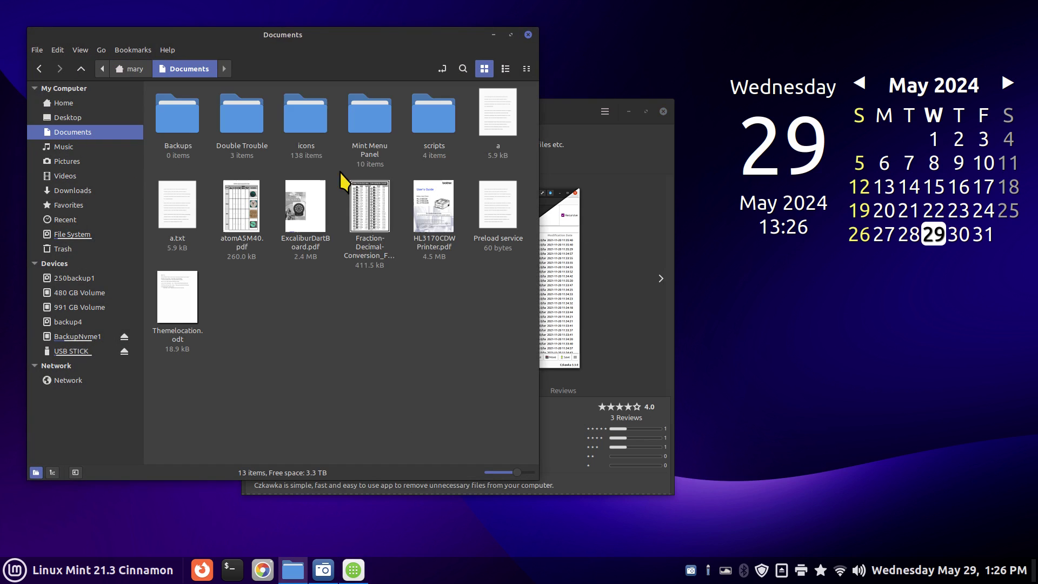
{"action": "left_click", "coordinate": [507, 111]}
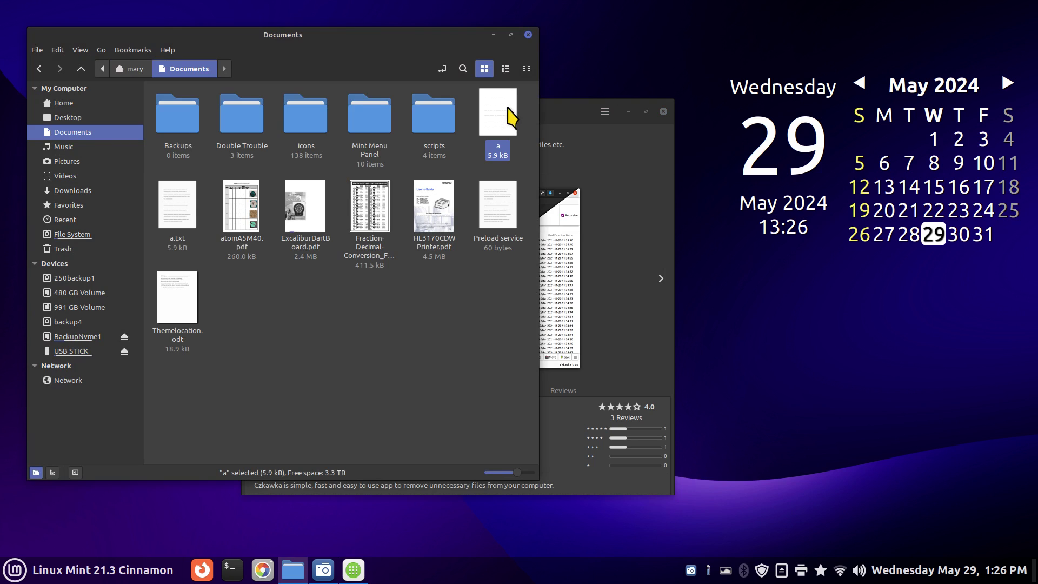
{"action": "double_click", "coordinate": [449, 114]}
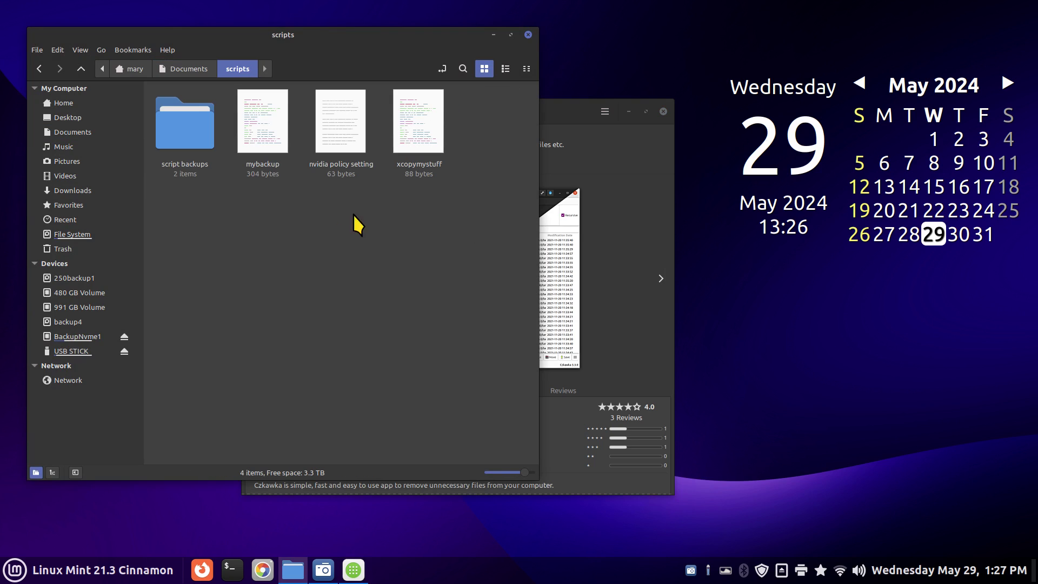
{"action": "double_click", "coordinate": [183, 139]}
{"action": "left_click", "coordinate": [282, 142]}
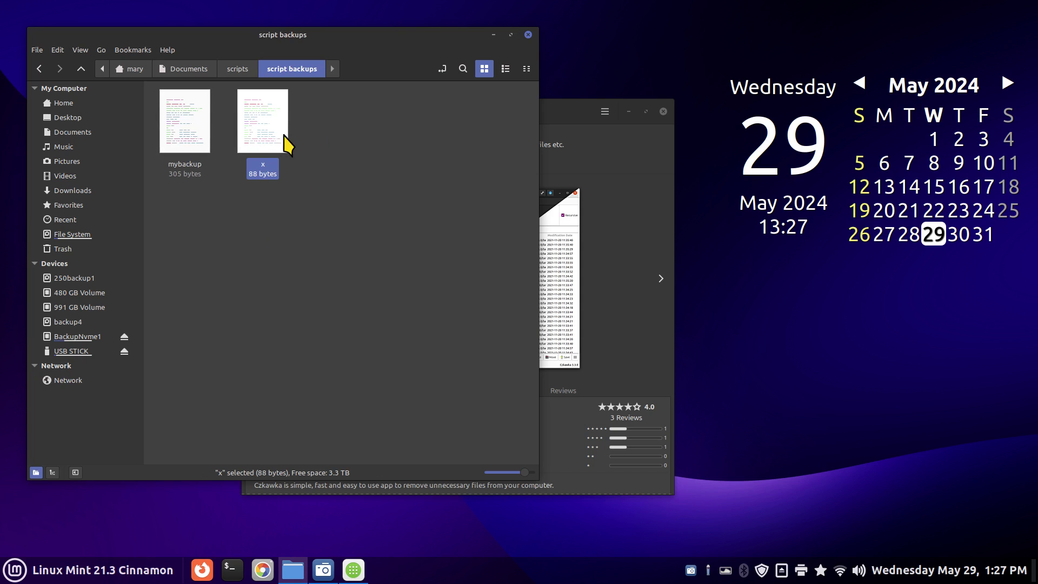
Close the file manager and Software Manager, leaving Czkawka uninstalled
{"action": "left_click", "coordinate": [528, 35]}
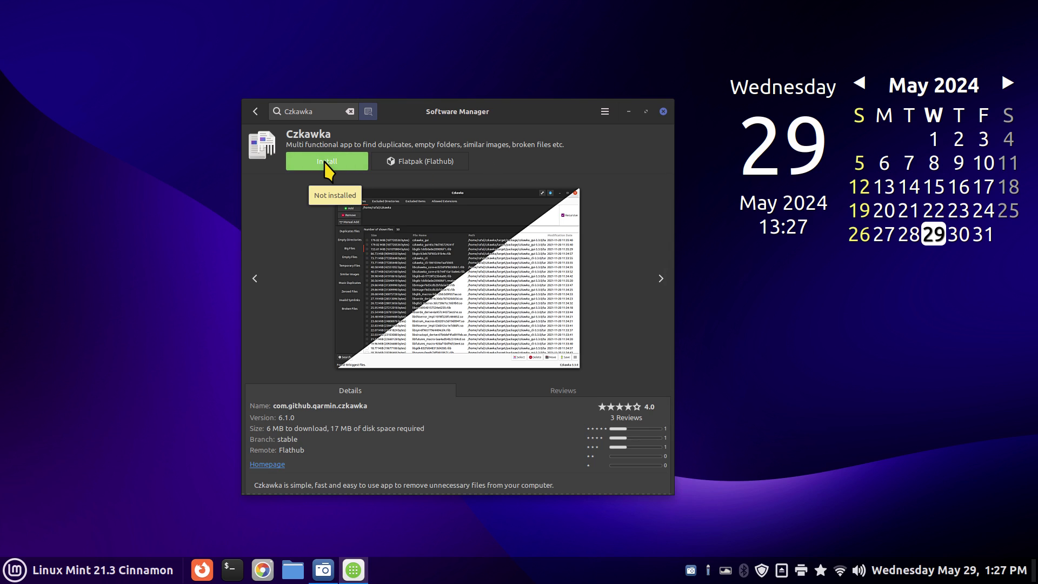
{"action": "left_click", "coordinate": [664, 111]}
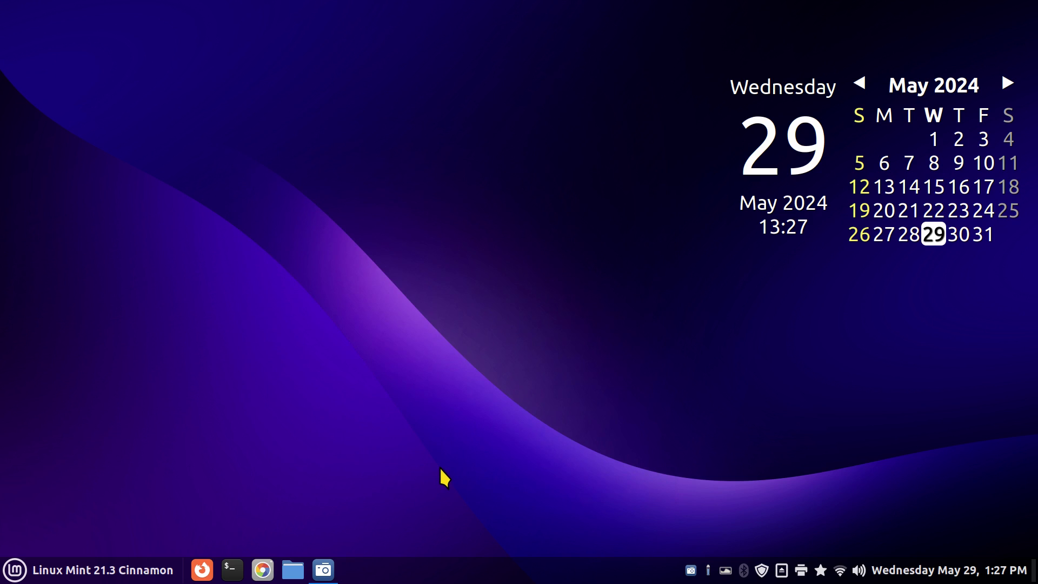